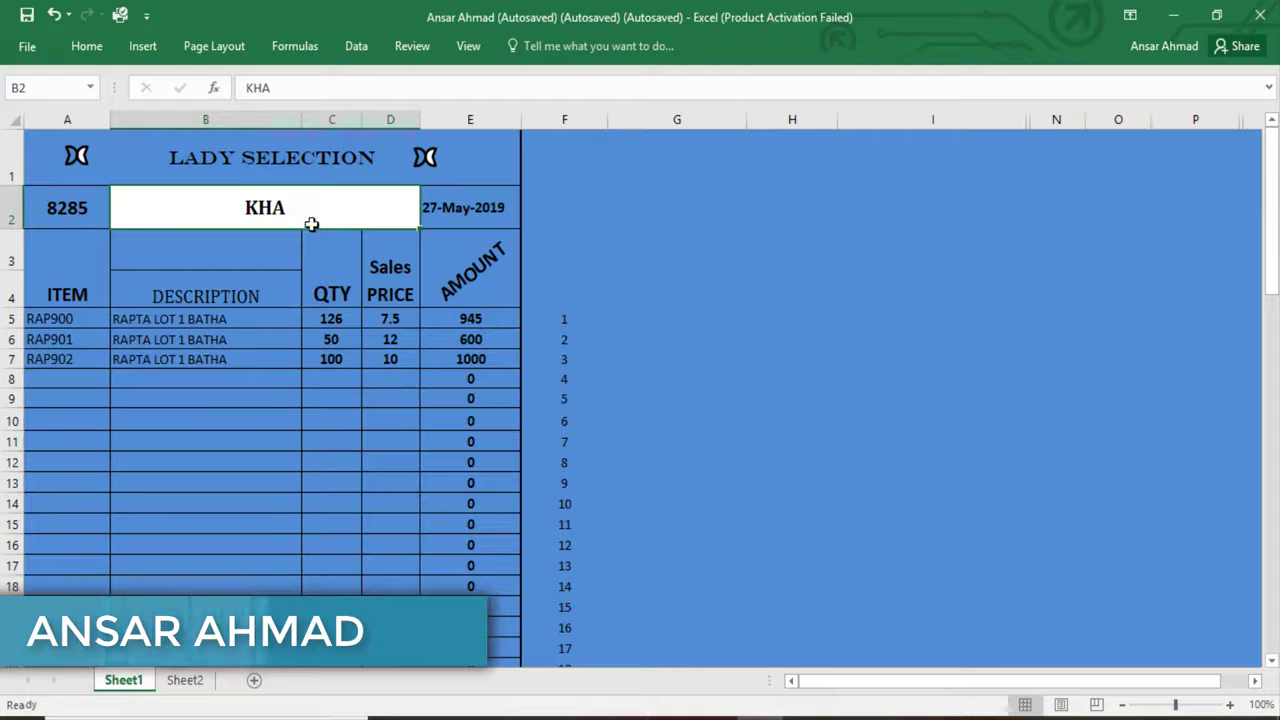
Clear customer cell B2 and re-enter the name as KHA
{"action": "key", "text": "BackSpace"}
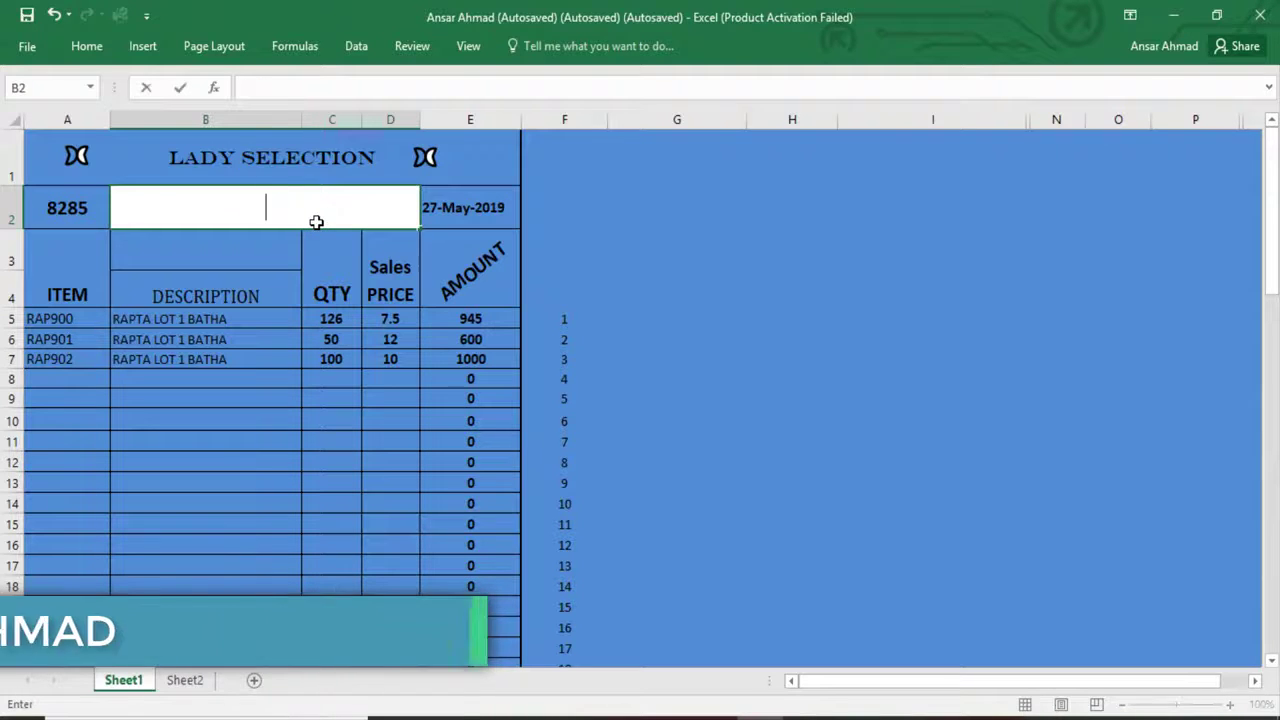
{"action": "type", "text": "HYA"}
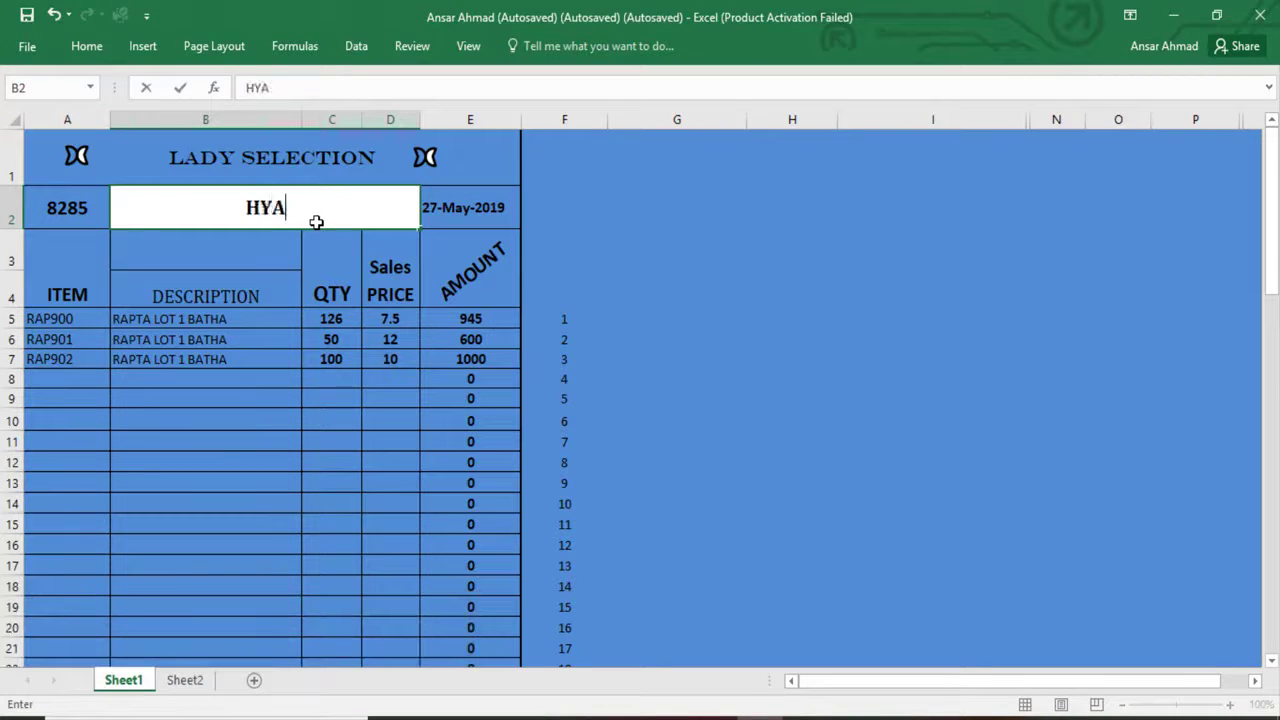
{"action": "type", "text": "T"}
{"action": "key", "text": "BackSpace"}
{"action": "key", "text": "BackSpace"}
{"action": "key", "text": "BackSpace"}
{"action": "type", "text": "A"}
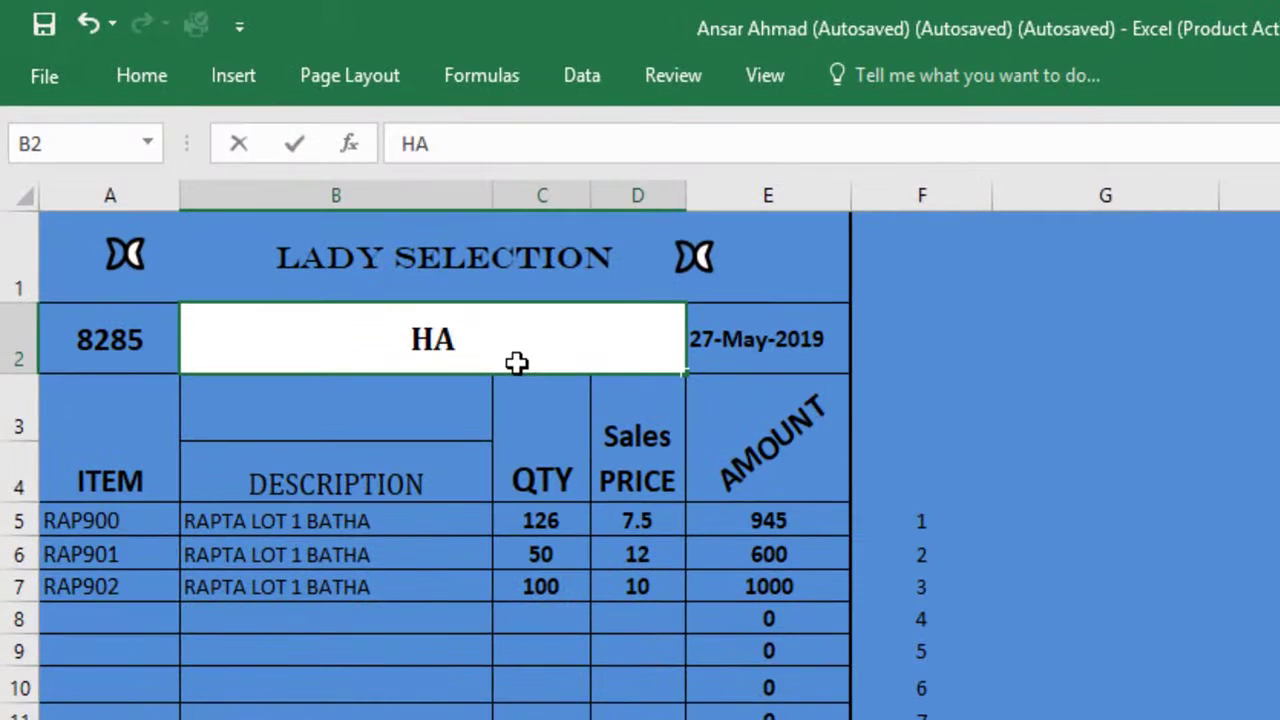
{"action": "type", "text": "Y"}
{"action": "key", "text": "BackSpace"}
{"action": "key", "text": "BackSpace"}
{"action": "key", "text": "BackSpace"}
{"action": "key", "text": "BackSpace"}
{"action": "type", "text": "K"}
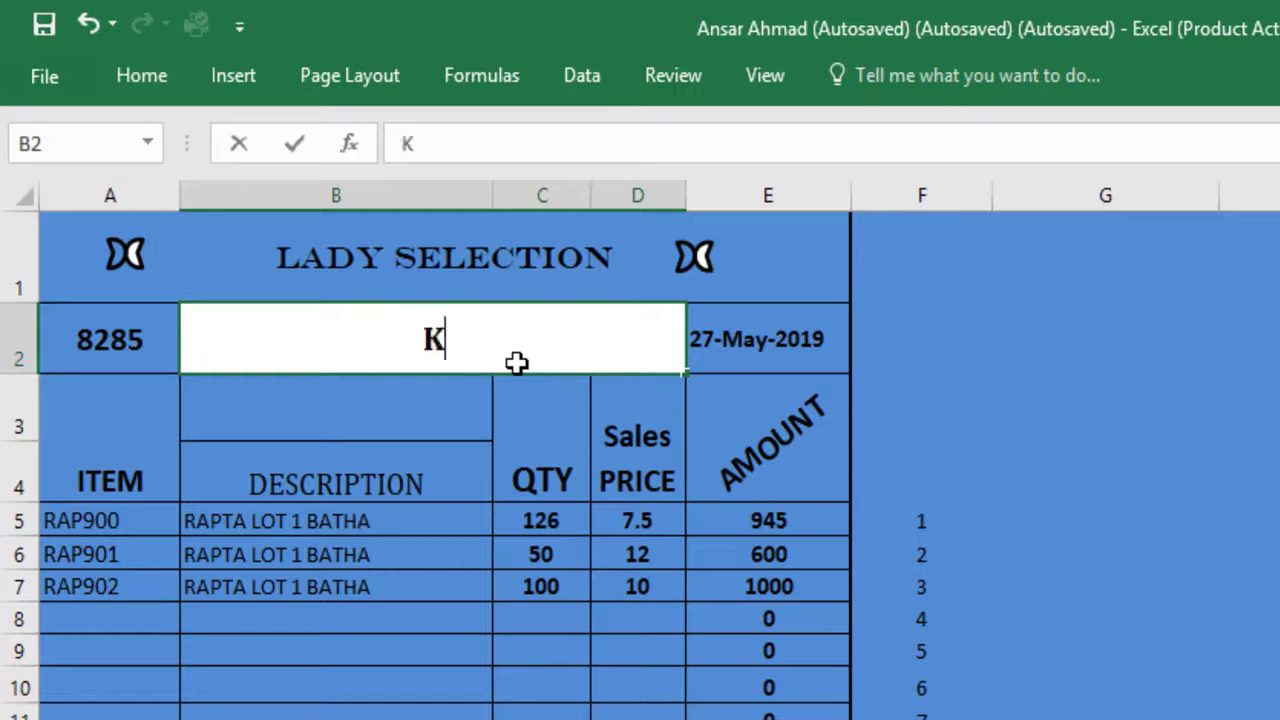
{"action": "type", "text": "HA"}
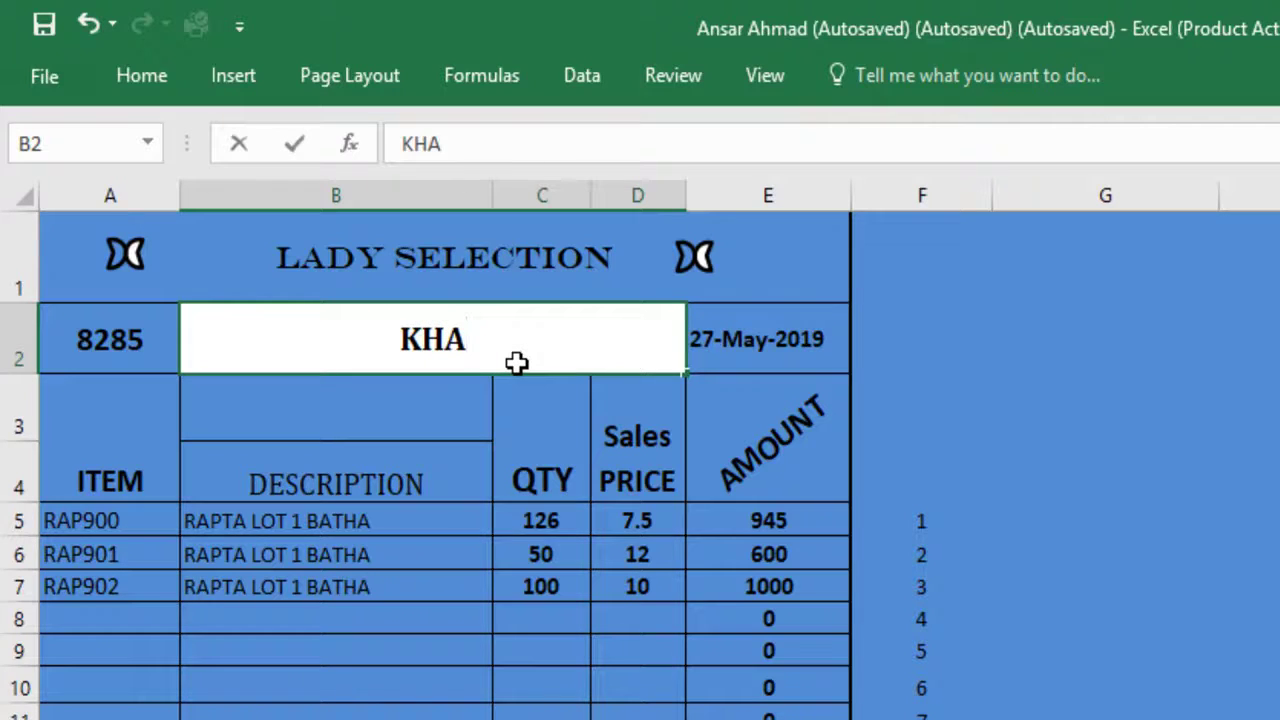
Open B2's pick list with Alt+Down and browse the existing customer names
{"action": "key", "text": "alt+Down"}
{"action": "key", "text": "Down"}
{"action": "key", "text": "Down"}
{"action": "key", "text": "Down"}
{"action": "key", "text": "Down"}
{"action": "key", "text": "Down"}
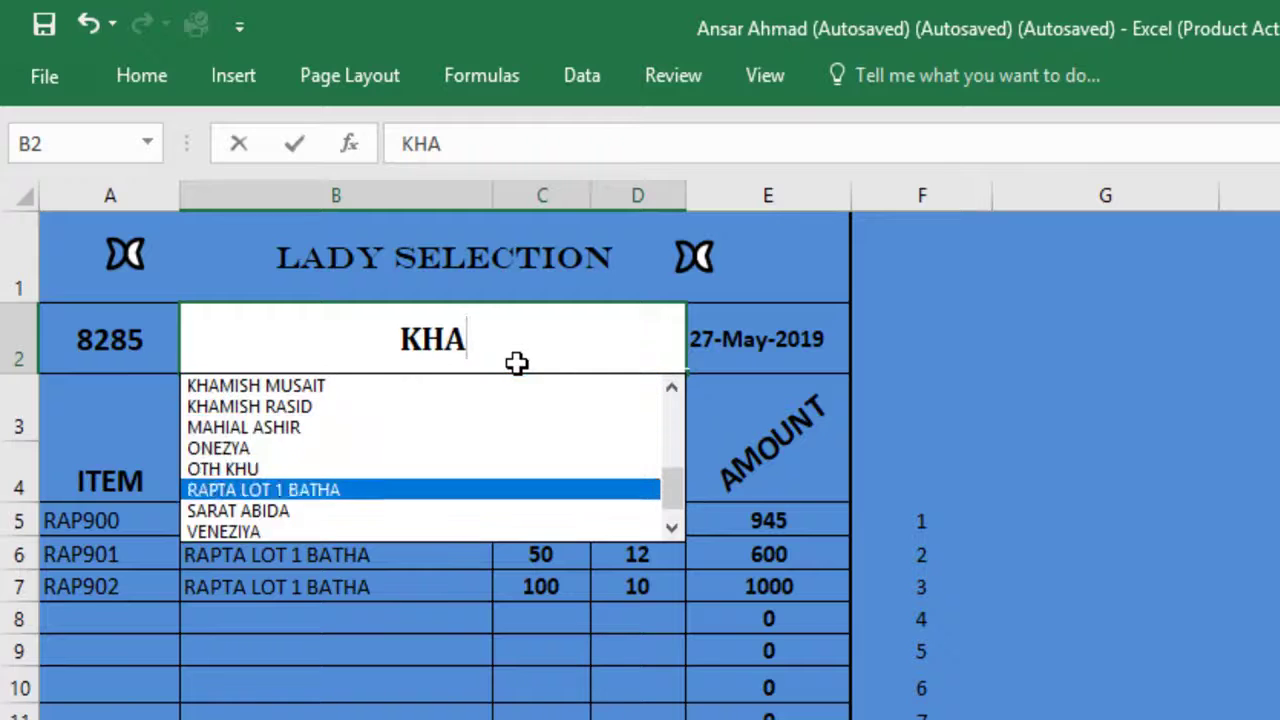
{"action": "key", "text": "Down"}
{"action": "key", "text": "Up"}
{"action": "key", "text": "Up"}
{"action": "key", "text": "Page_Up"}
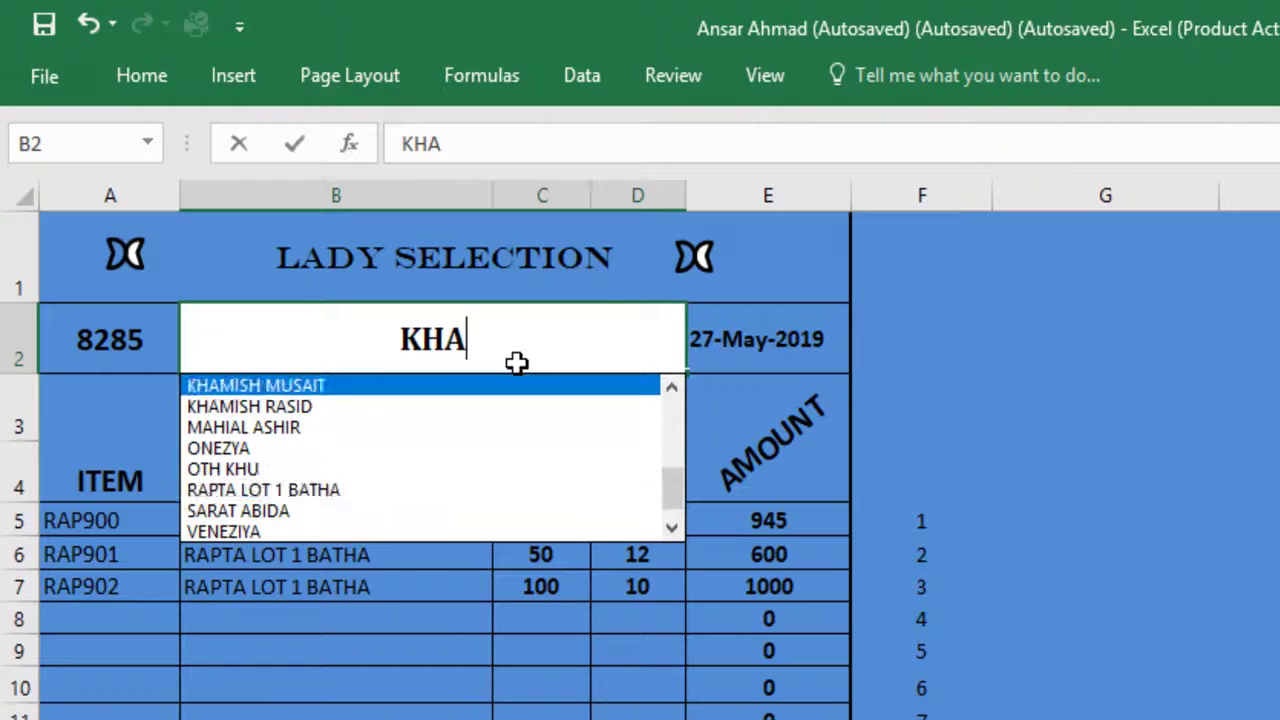
{"action": "key", "text": "Page_Up"}
{"action": "key", "text": "alt+Down"}
{"action": "key", "text": "Down"}
{"action": "key", "text": "Down"}
{"action": "key", "text": "Down"}
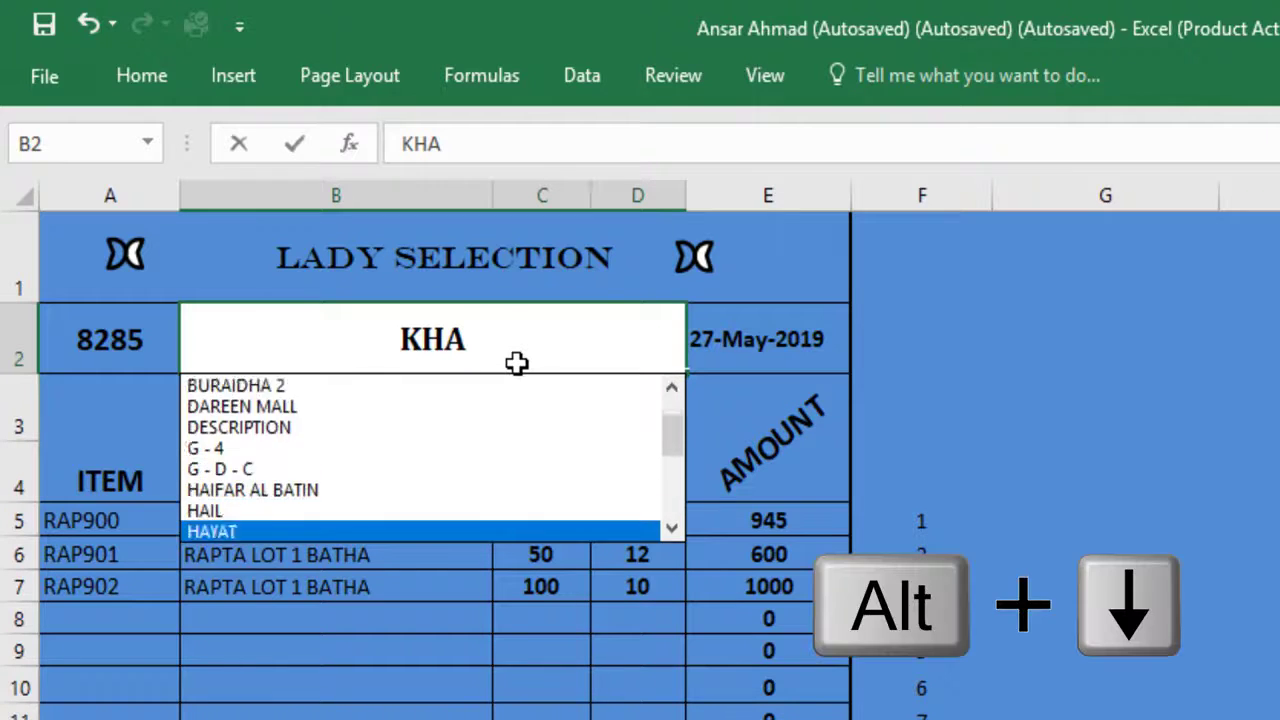
{"action": "key", "text": "Down"}
{"action": "key", "text": "Down"}
{"action": "key", "text": "Down"}
{"action": "key", "text": "Up"}
{"action": "key", "text": "Up"}
{"action": "key", "text": "Up"}
{"action": "key", "text": "Up"}
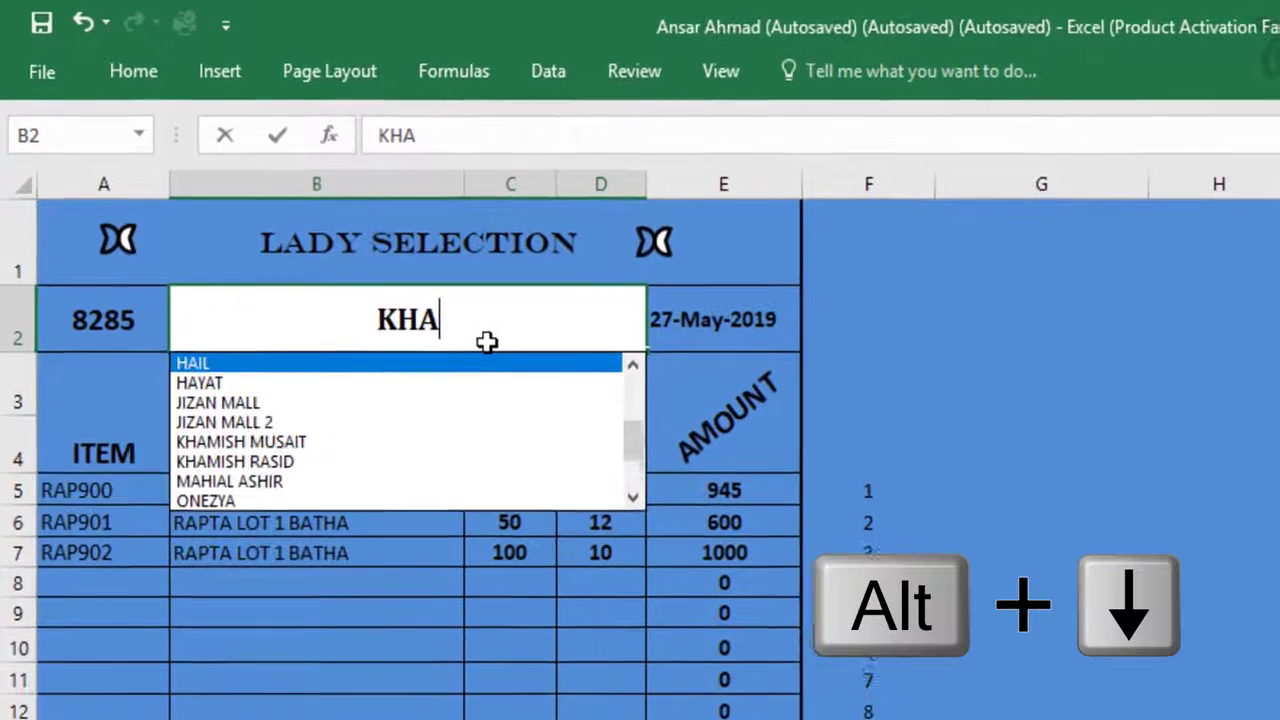
{"action": "key", "text": "Up"}
{"action": "key", "text": "Up"}
{"action": "key", "text": "Page_Up"}
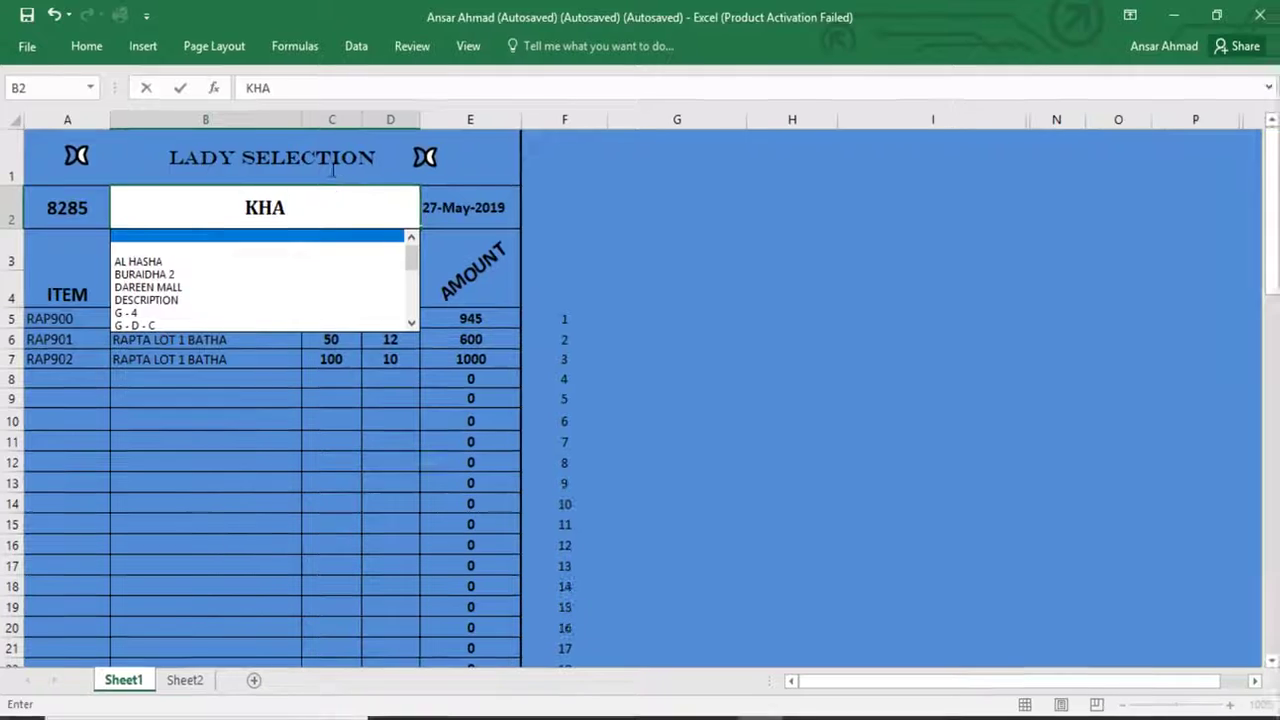
Close the pick list, try AutoComplete names JIZAN MALL and ONEZYA in B2, then delete them
{"action": "key", "text": "Escape"}
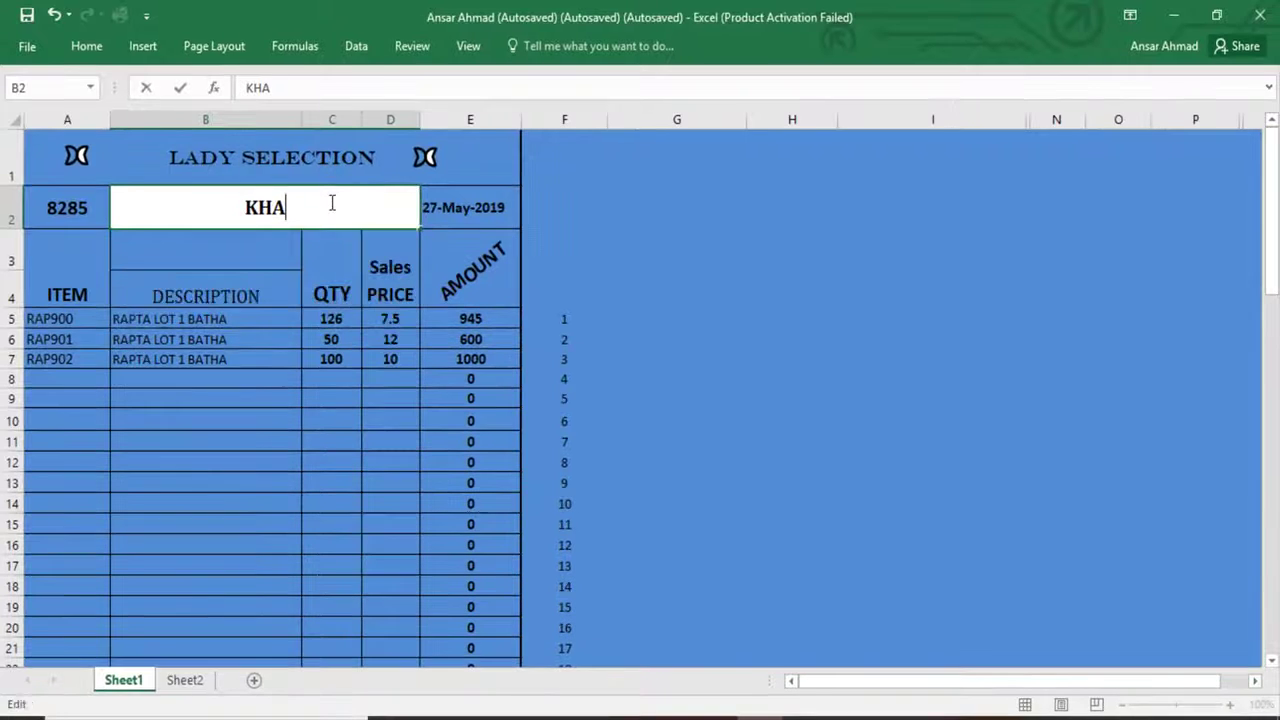
{"action": "key", "text": "BackSpace"}
{"action": "type", "text": "JIZAN"}
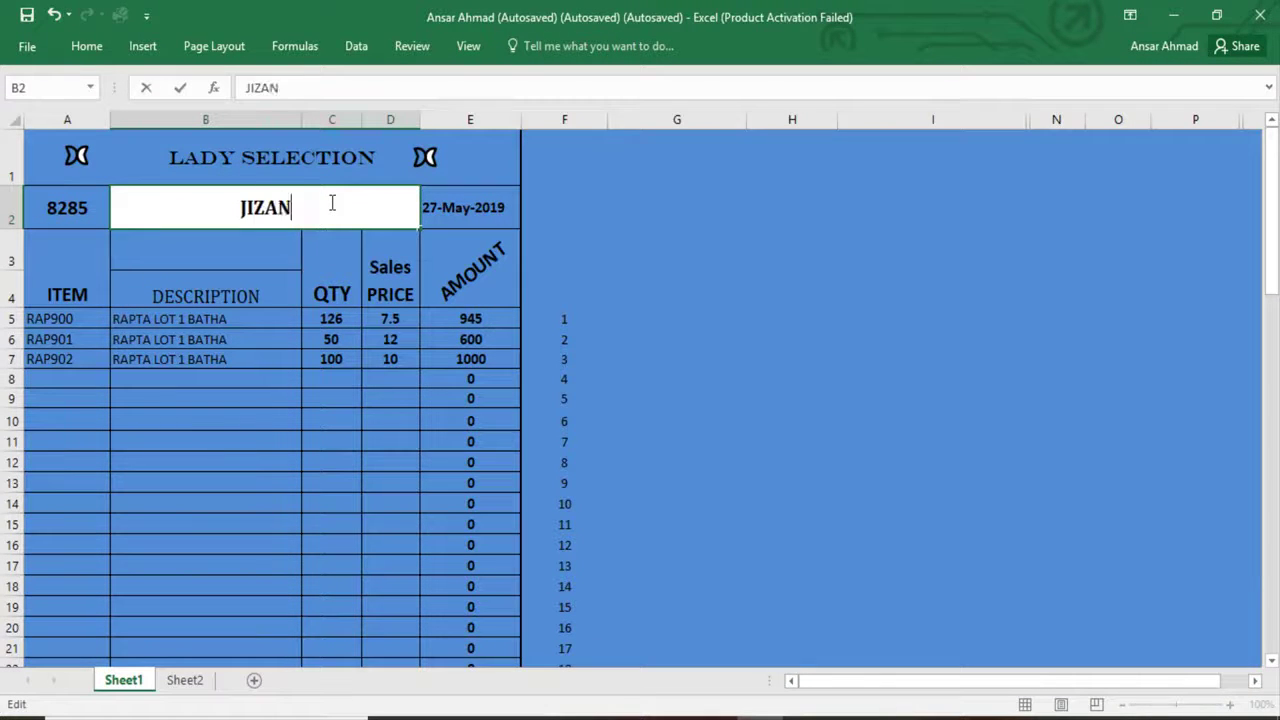
{"action": "type", "text": "MALL"}
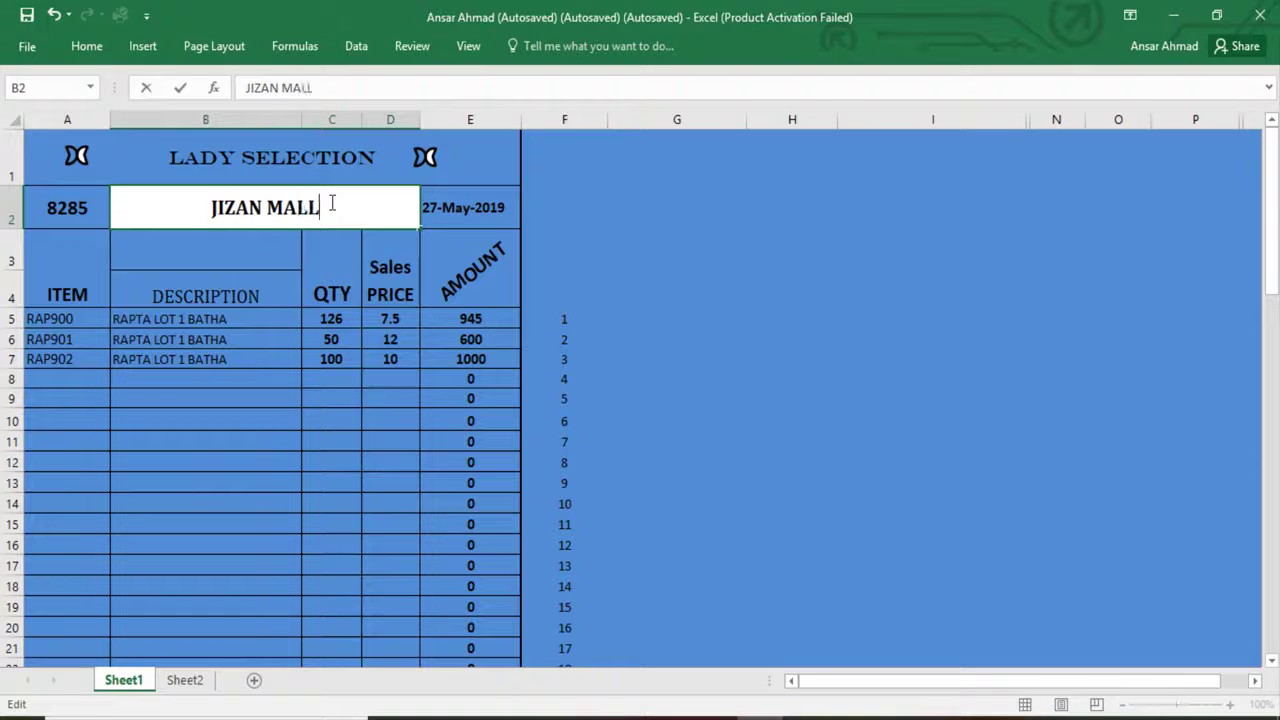
{"action": "key", "text": "BackSpace"}
{"action": "key", "text": "BackSpace"}
{"action": "key", "text": "BackSpace"}
{"action": "key", "text": "BackSpace"}
{"action": "key", "text": "BackSpace"}
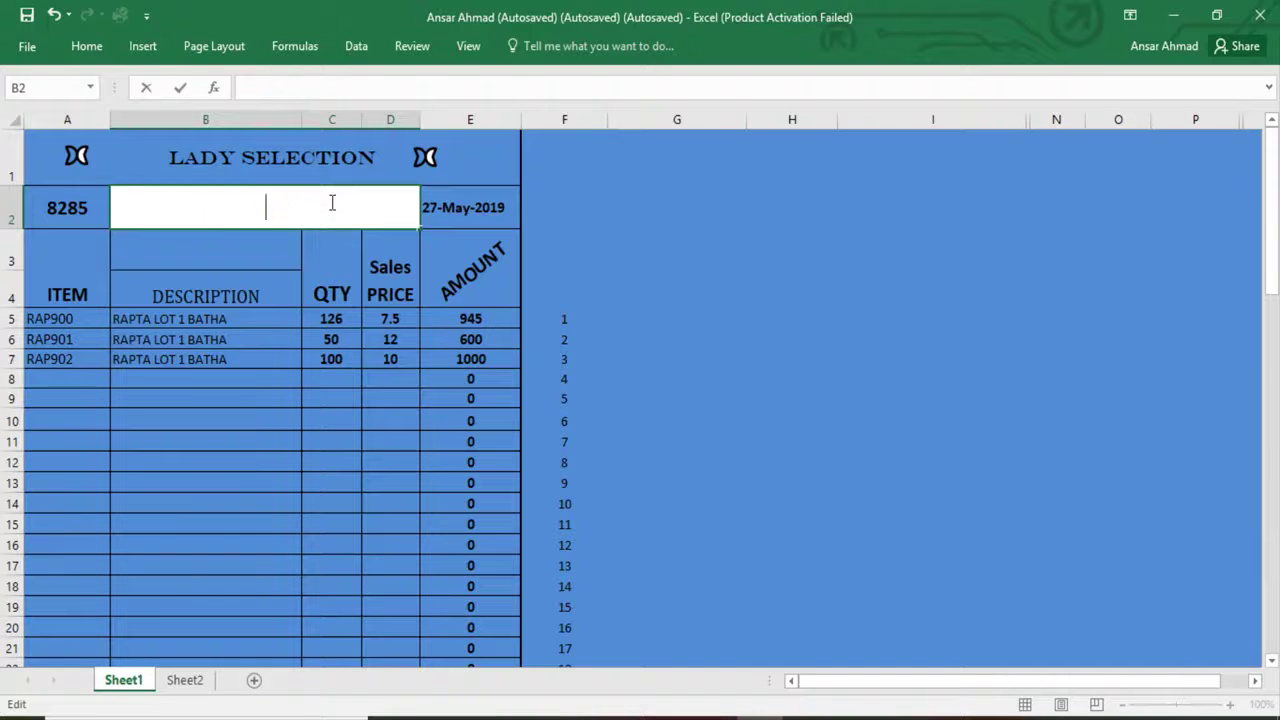
{"action": "type", "text": "ONE"}
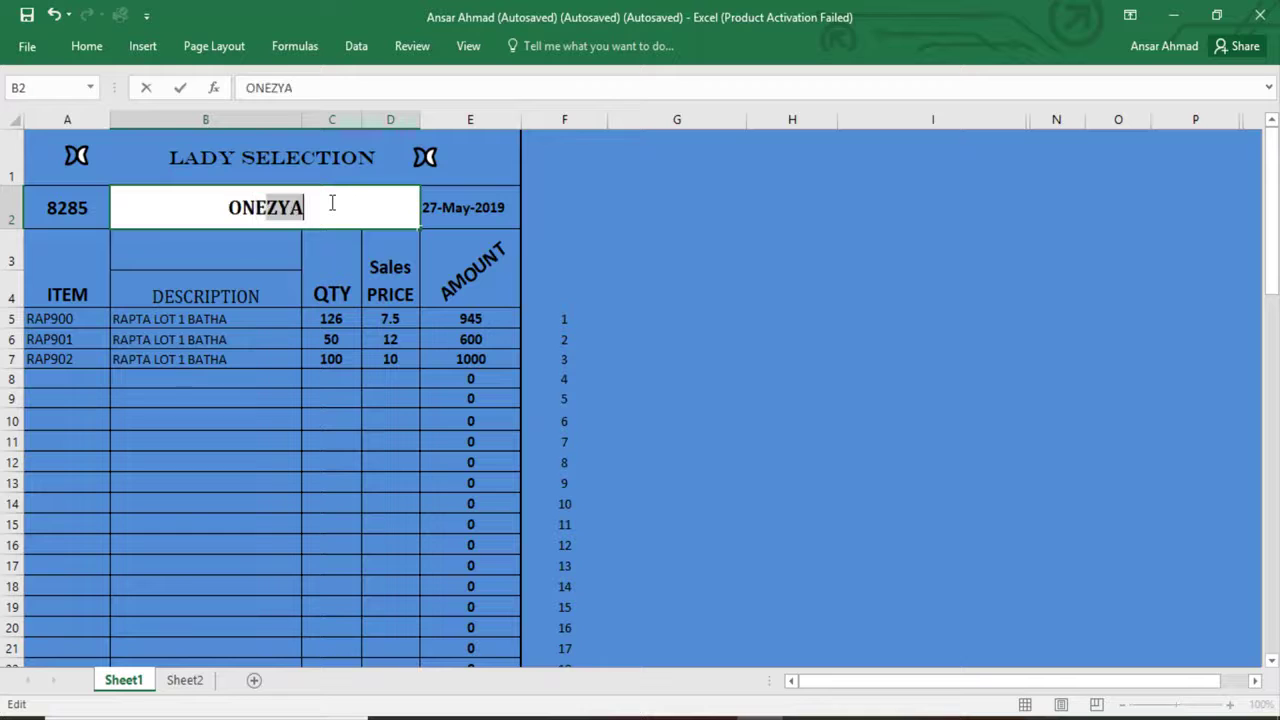
{"action": "key", "text": "BackSpace"}
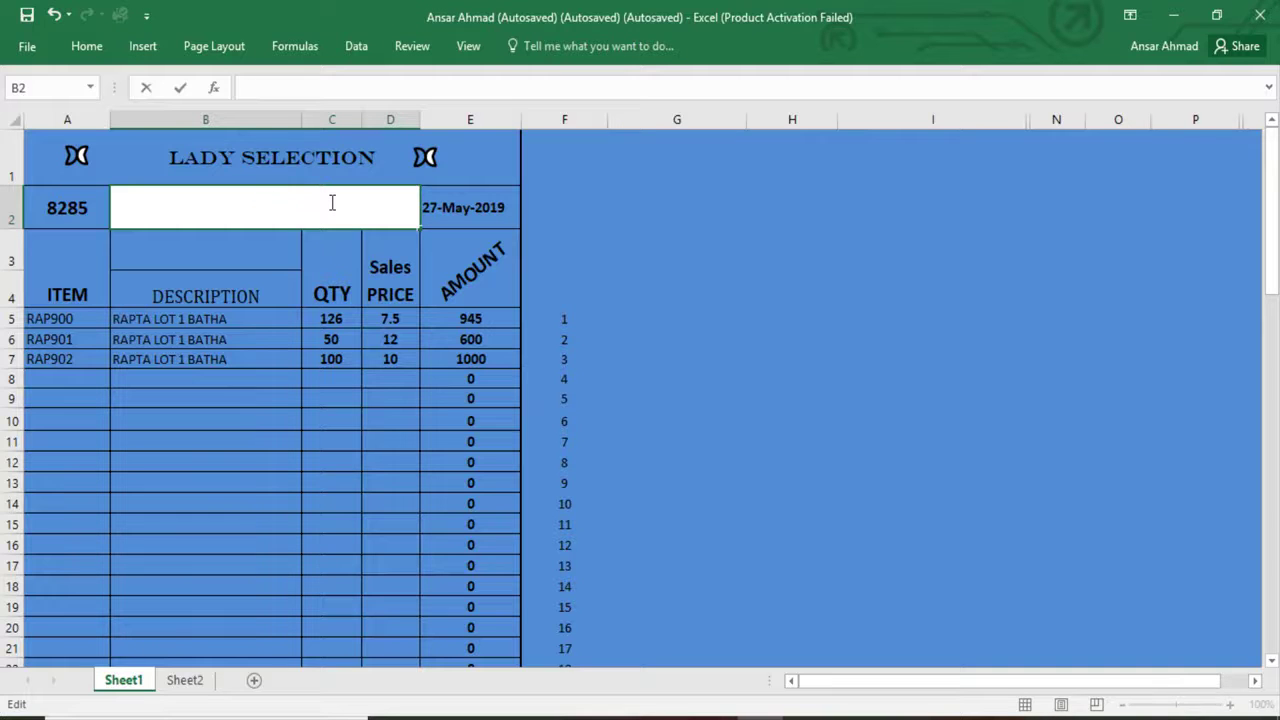
{"action": "type", "text": "B"}
{"action": "key", "text": "BackSpace"}
{"action": "key", "text": "BackSpace"}
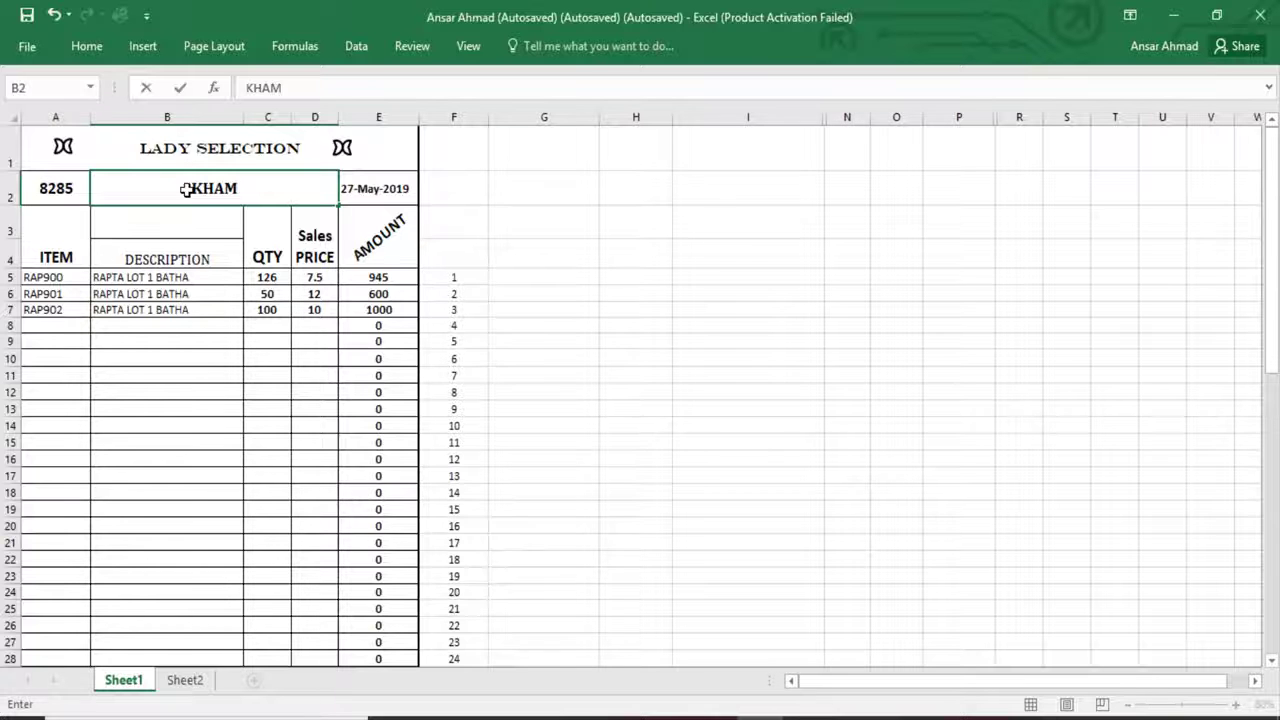
Drop the trailing S from KHAMIS, then clear B2 and retype KHA
{"action": "type", "text": "IS"}
{"action": "key", "text": "BackSpace"}
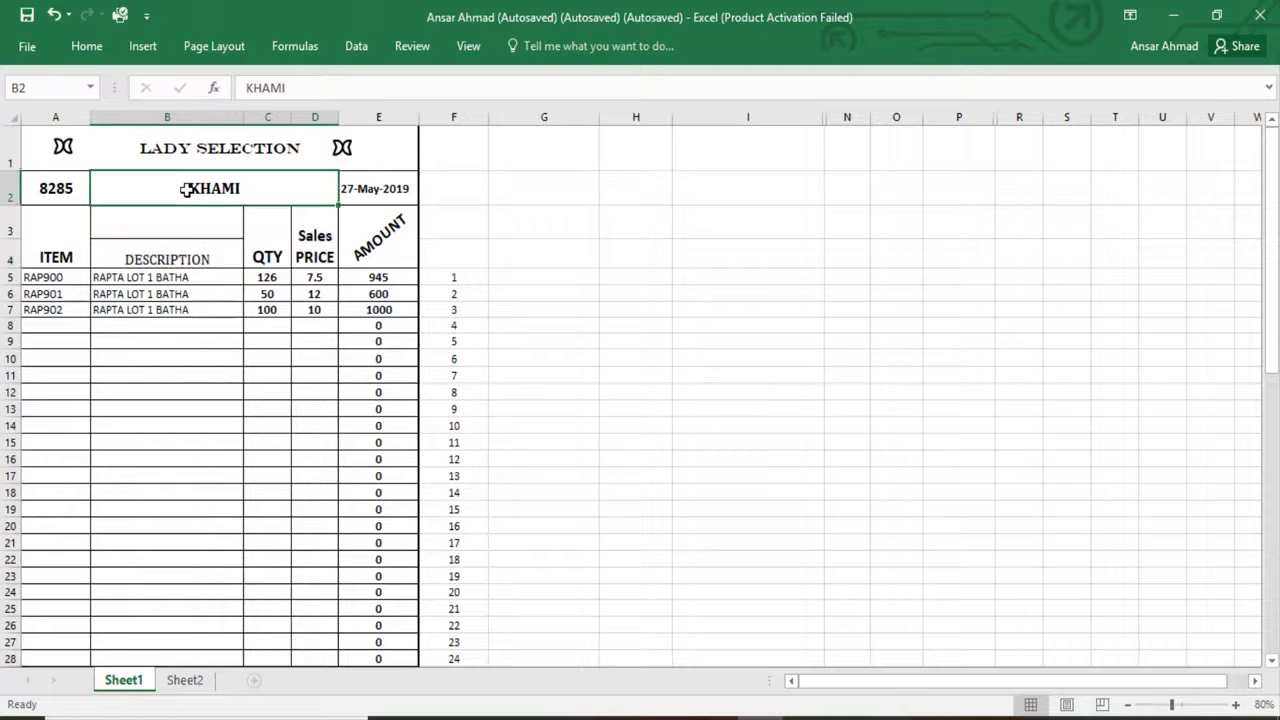
{"action": "key", "text": "Down"}
{"action": "key", "text": "Down"}
{"action": "key", "text": "Down"}
{"action": "key", "text": "Up"}
{"action": "key", "text": "Up"}
{"action": "key", "text": "Up"}
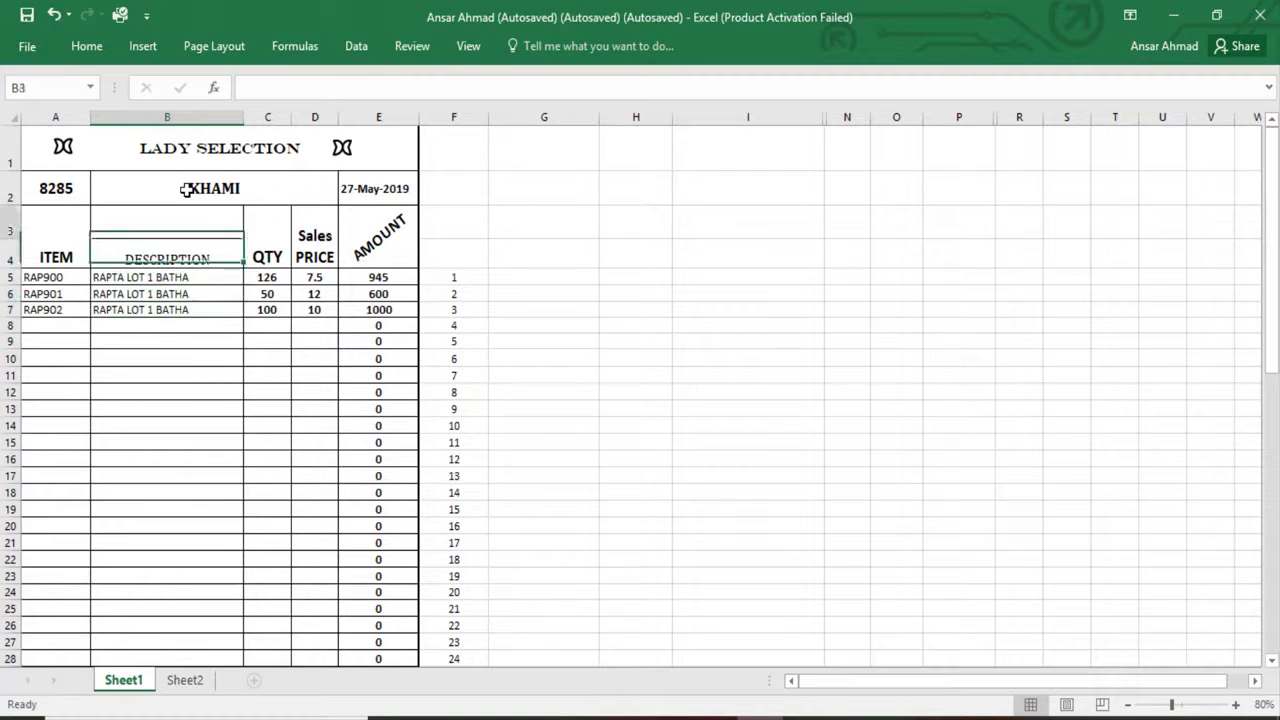
{"action": "key", "text": "Up"}
{"action": "key", "text": "BackSpace"}
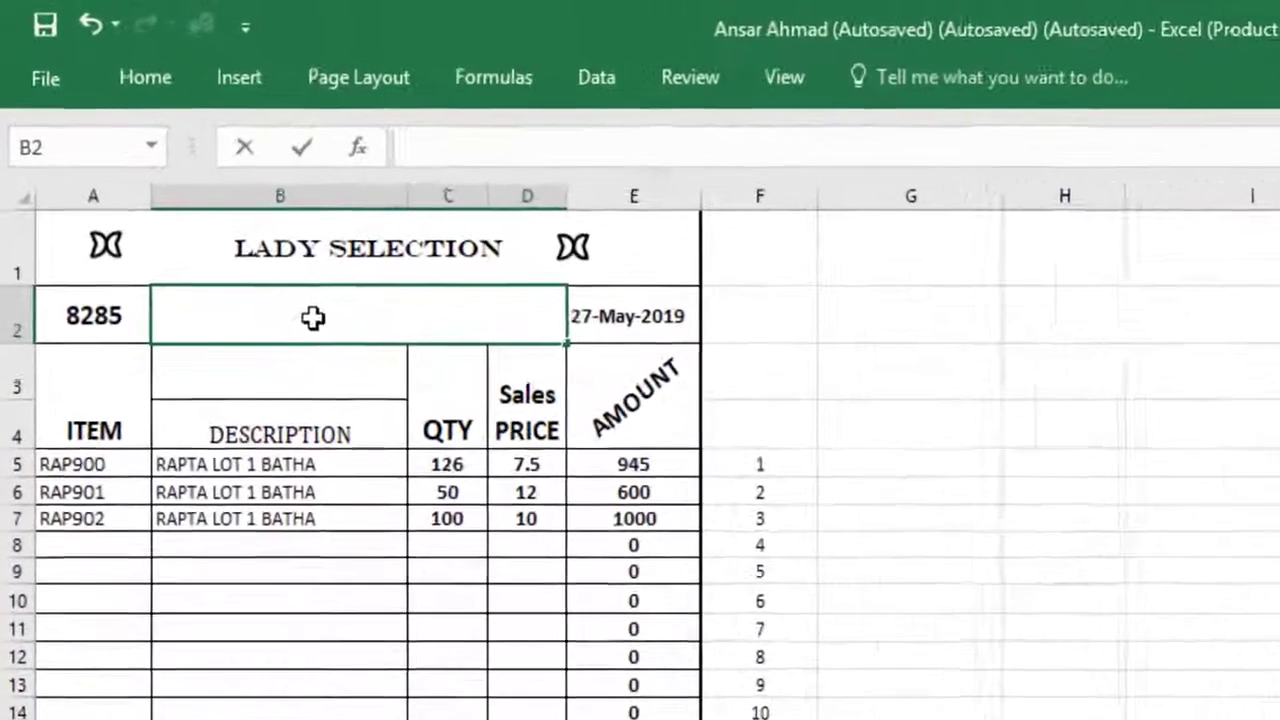
{"action": "type", "text": "KHA"}
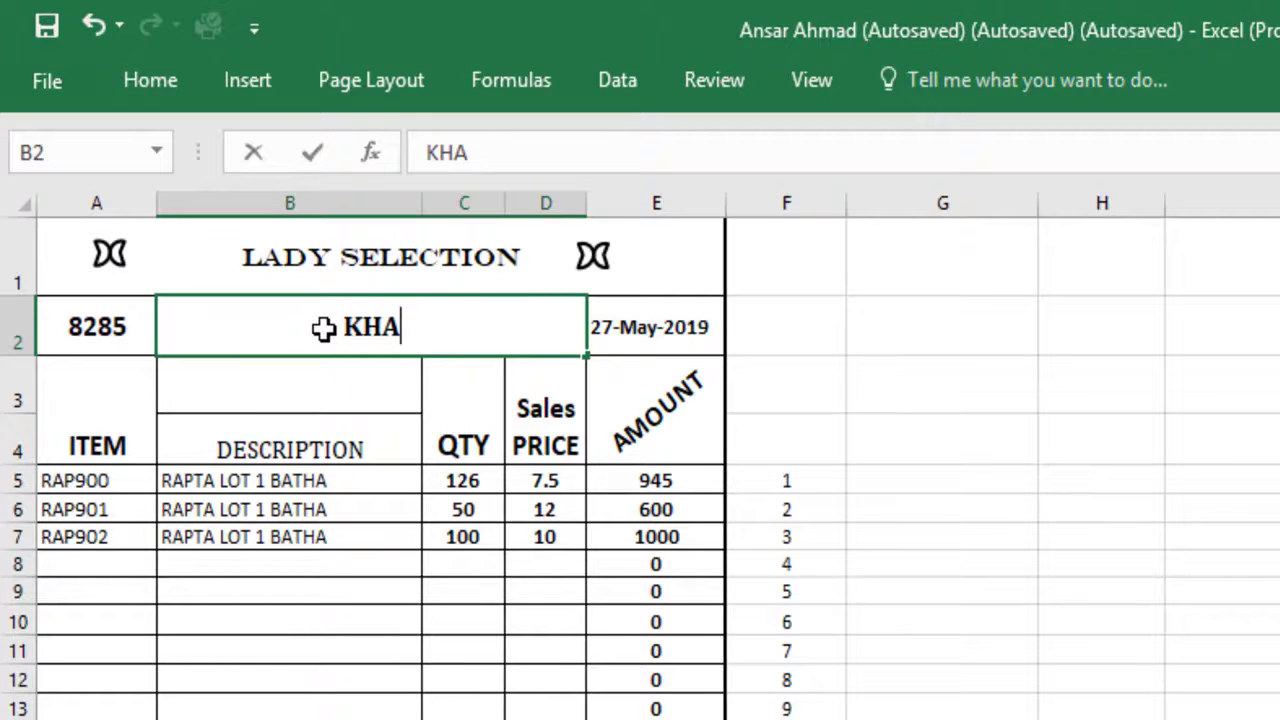
{"action": "key", "text": "alt+Down"}
{"action": "key", "text": "Up"}
{"action": "key", "text": "Up"}
{"action": "key", "text": "Up"}
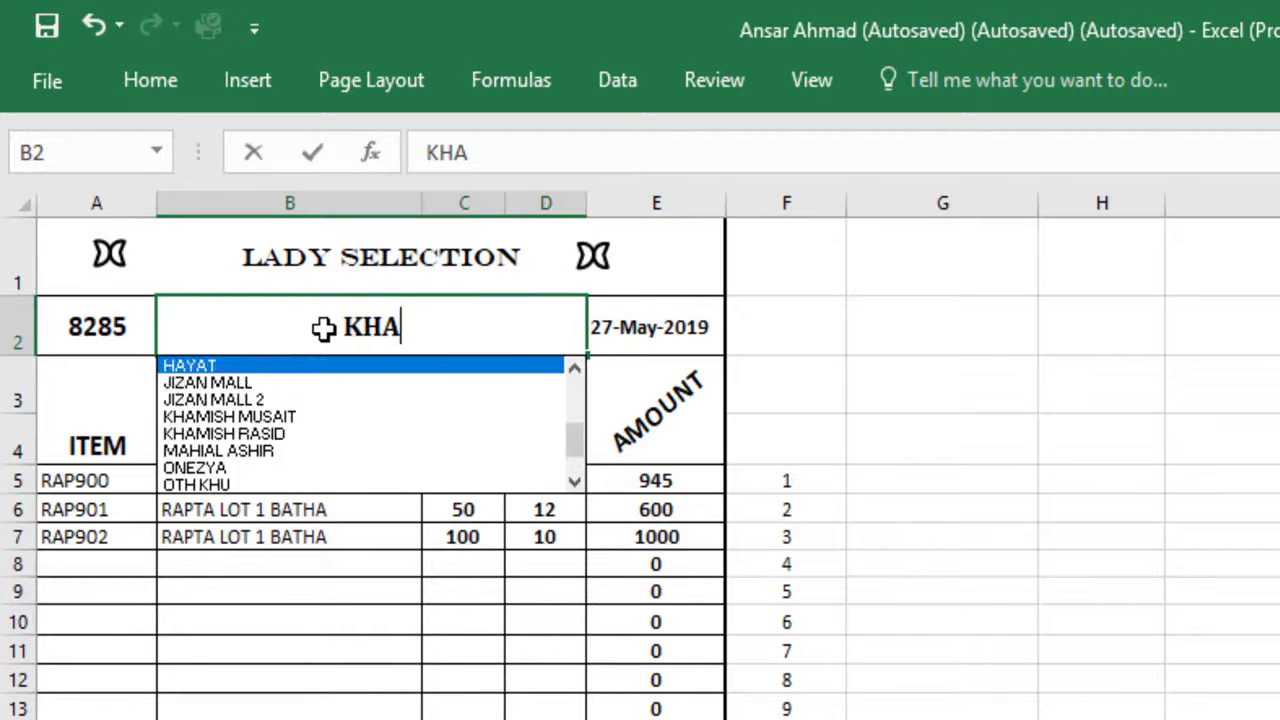
{"action": "key", "text": "Up"}
{"action": "key", "text": "Up"}
{"action": "key", "text": "Up"}
{"action": "key", "text": "Up"}
{"action": "key", "text": "Up"}
{"action": "key", "text": "Up"}
{"action": "key", "text": "Up"}
{"action": "key", "text": "Up"}
{"action": "key", "text": "Up"}
{"action": "key", "text": "Up"}
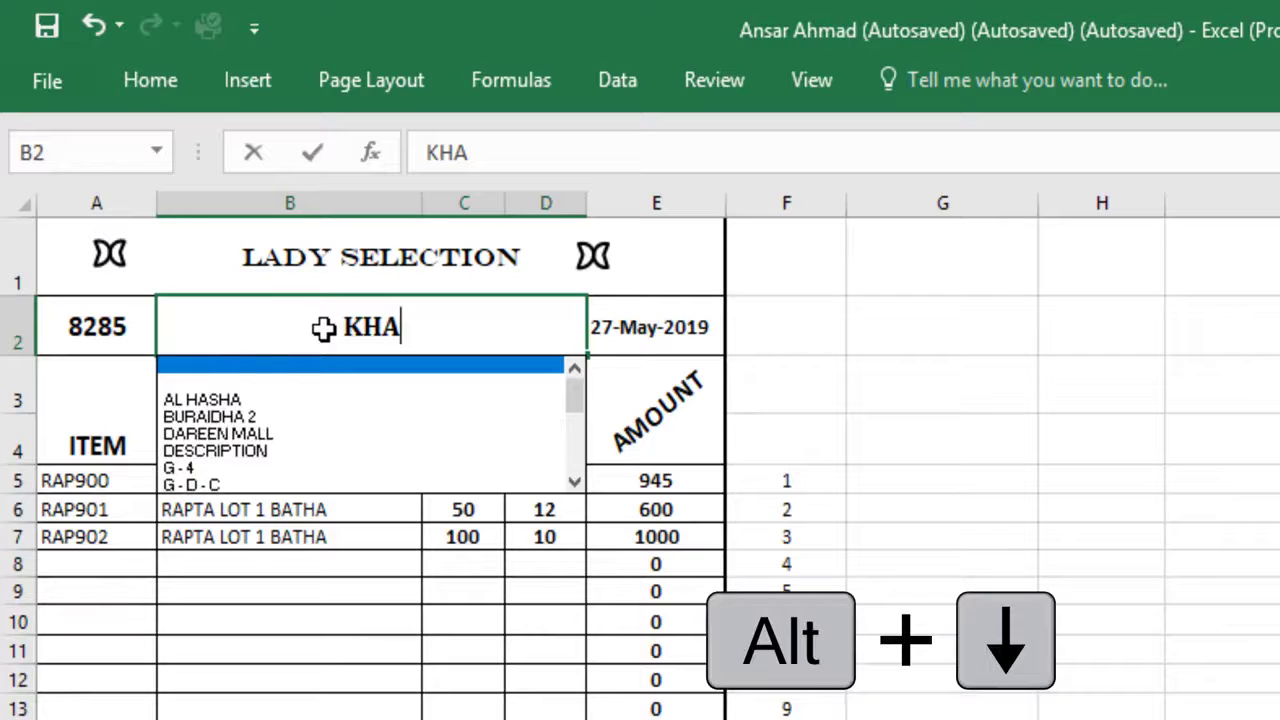
{"action": "key", "text": "Down"}
{"action": "key", "text": "Down"}
{"action": "key", "text": "Down"}
{"action": "key", "text": "Down"}
{"action": "key", "text": "Down"}
{"action": "key", "text": "Down"}
{"action": "key", "text": "Down"}
{"action": "key", "text": "Down"}
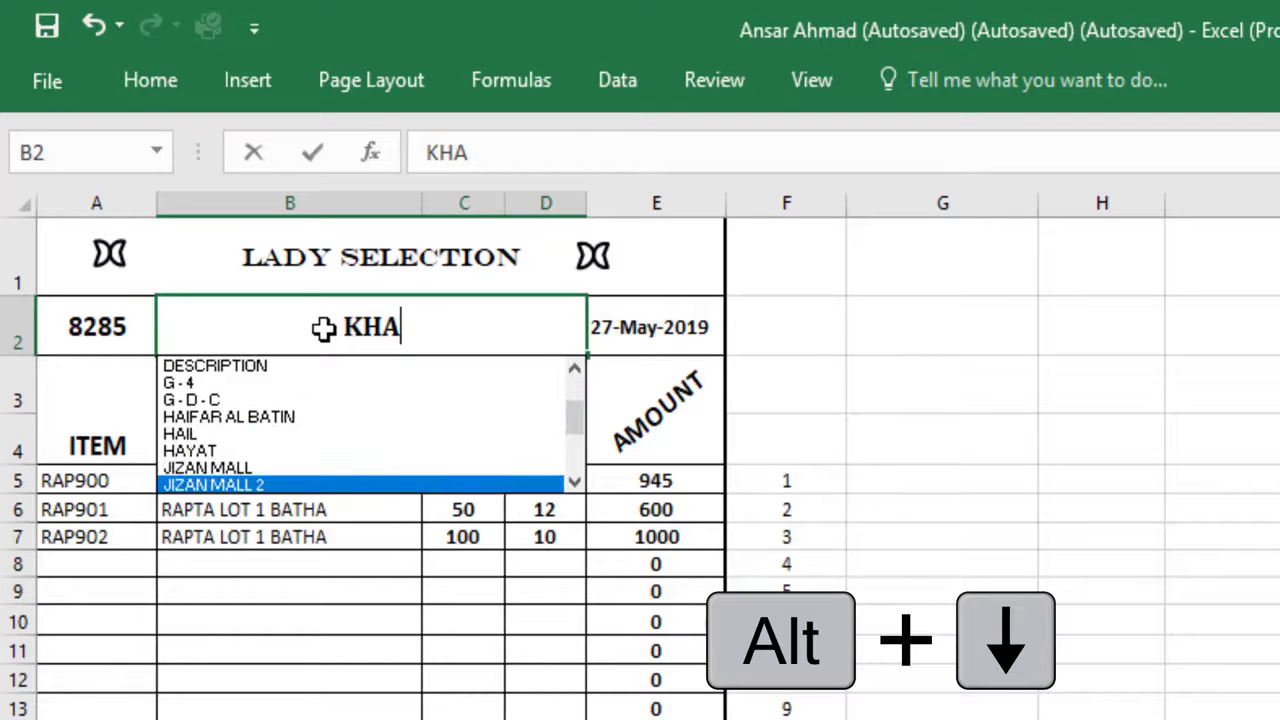
{"action": "key", "text": "Down"}
{"action": "key", "text": "Up"}
{"action": "key", "text": "Up"}
{"action": "key", "text": "Up"}
{"action": "key", "text": "Up"}
{"action": "key", "text": "Up"}
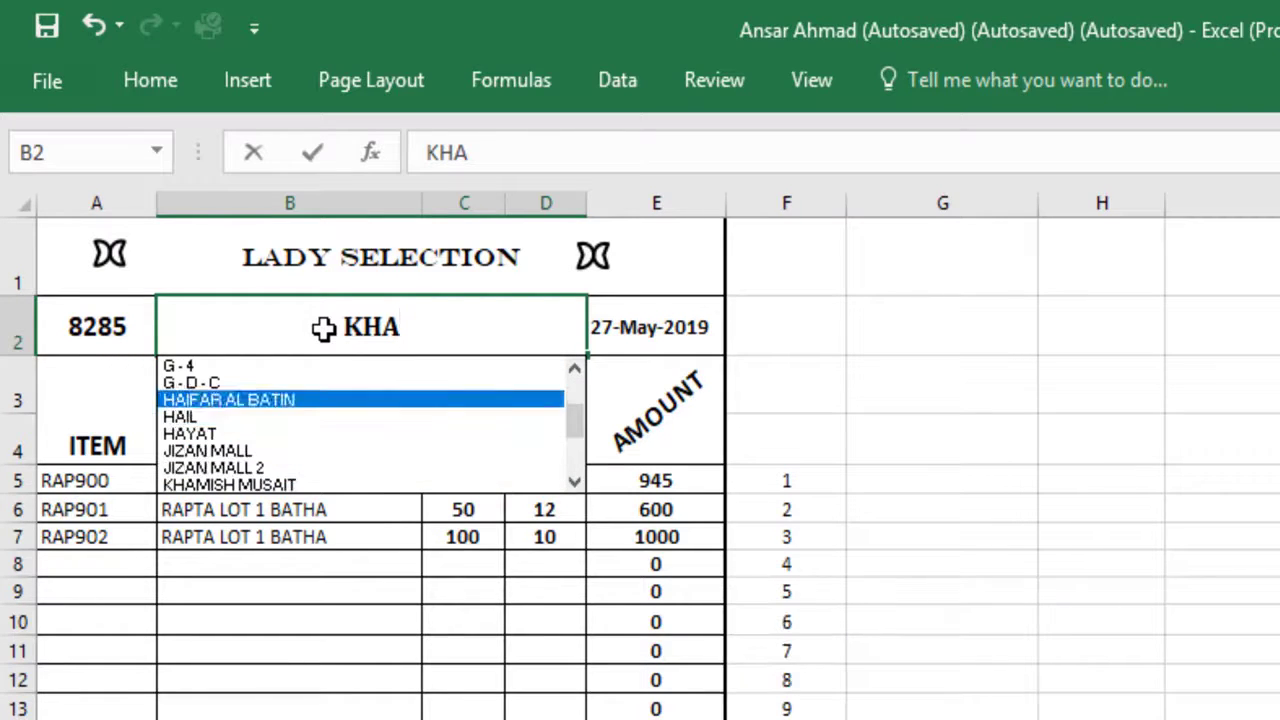
{"action": "key", "text": "Up"}
{"action": "key", "text": "Up"}
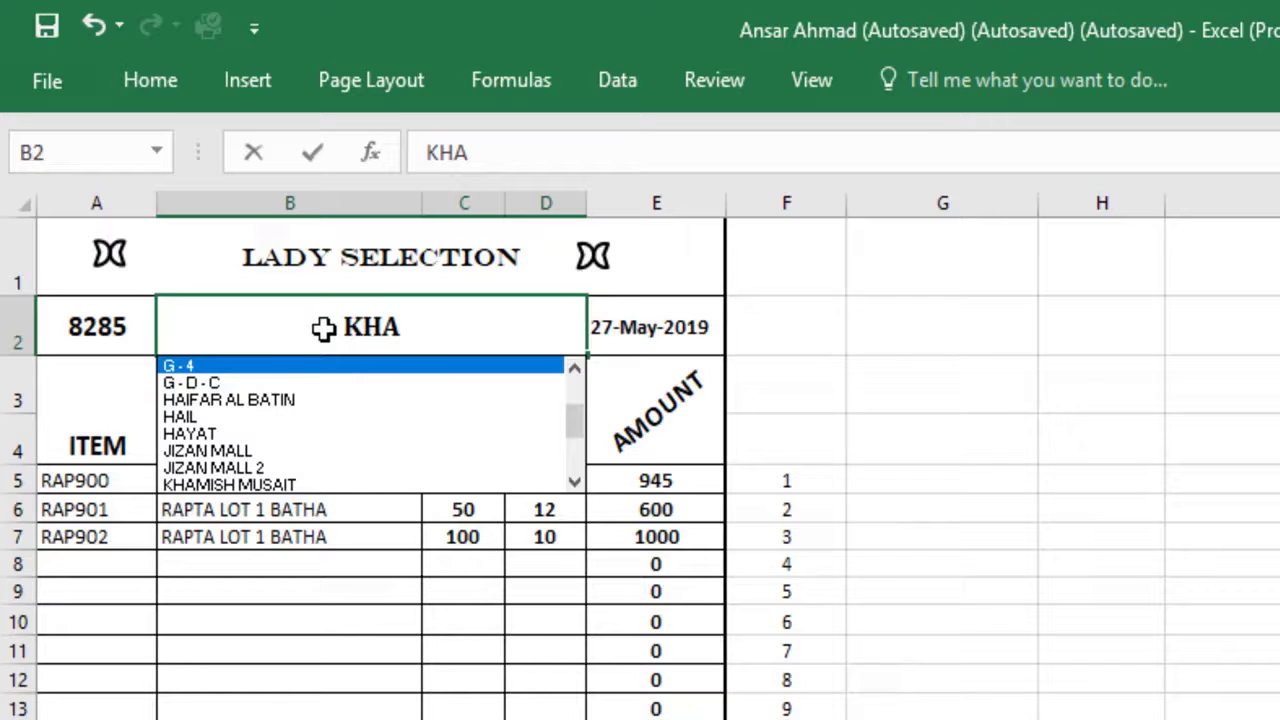
{"action": "key", "text": "Up"}
{"action": "key", "text": "Up"}
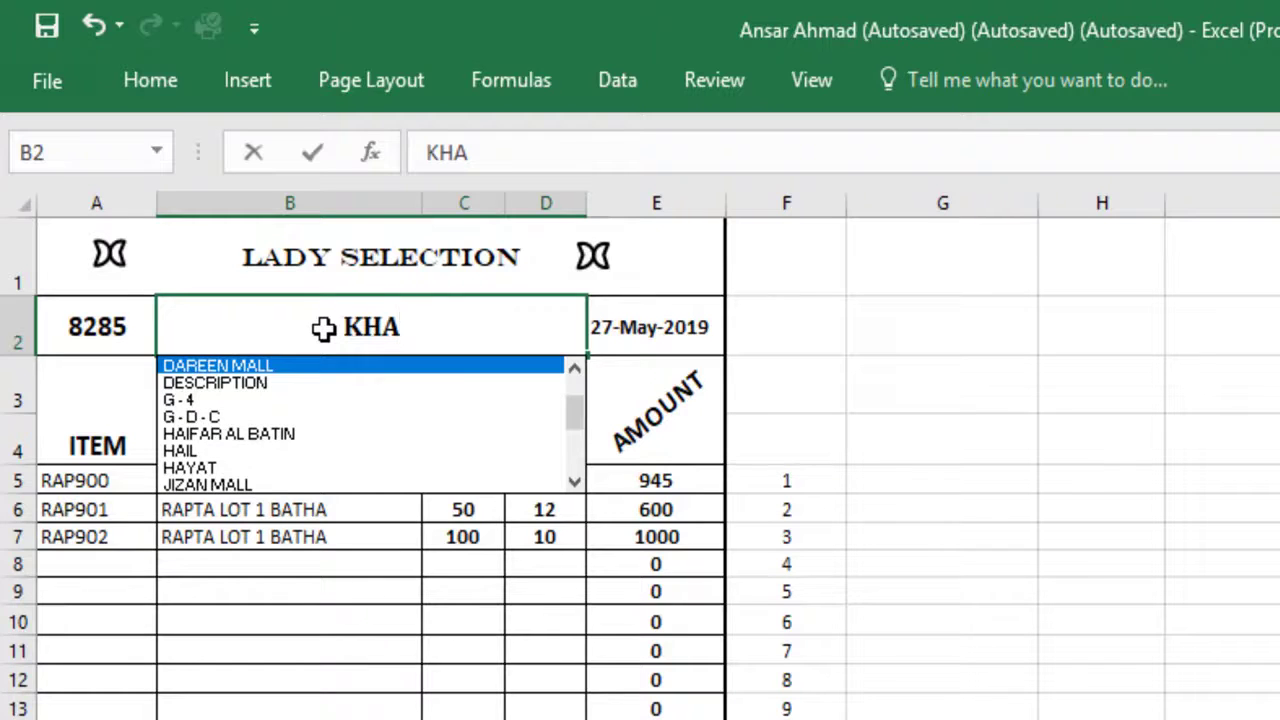
{"action": "key", "text": "Return"}
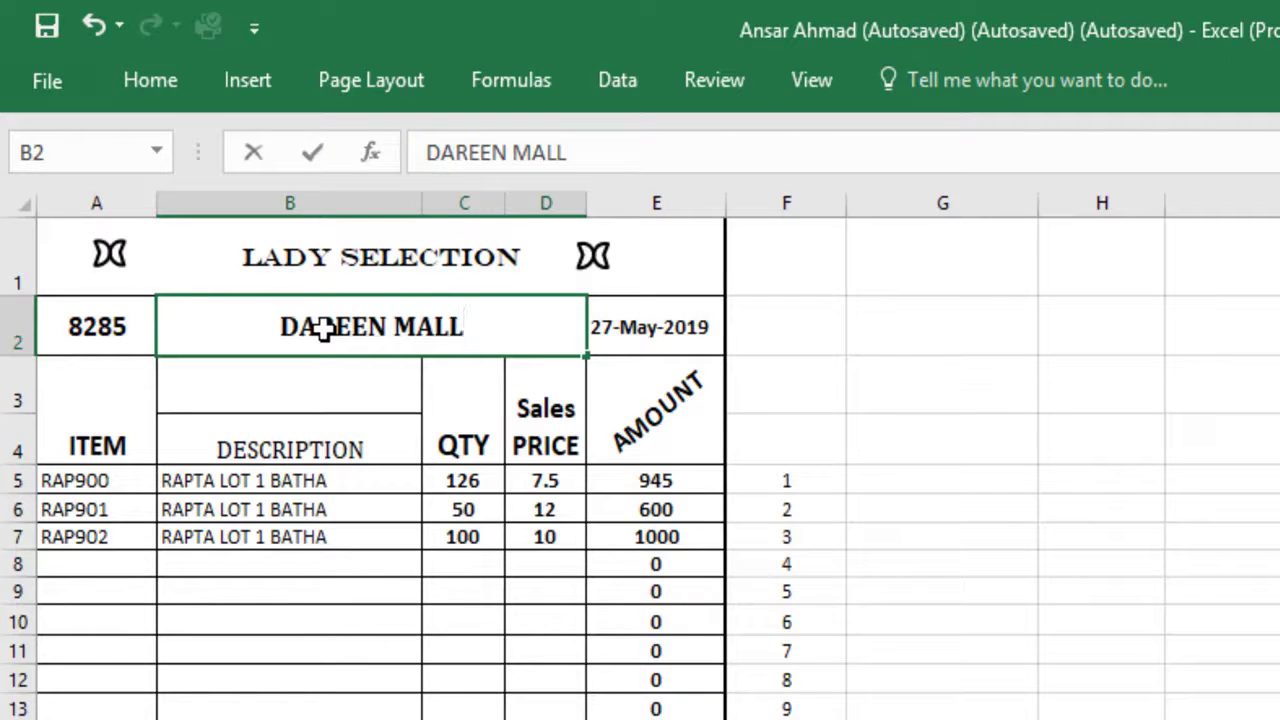
Erase DAREEN MALL and discard the RAPTA LOT 1 BATHA suggestion, leaving B2 empty
{"action": "key", "text": "BackSpace"}
{"action": "key", "text": "BackSpace"}
{"action": "key", "text": "BackSpace"}
{"action": "key", "text": "BackSpace"}
{"action": "type", "text": "R"}
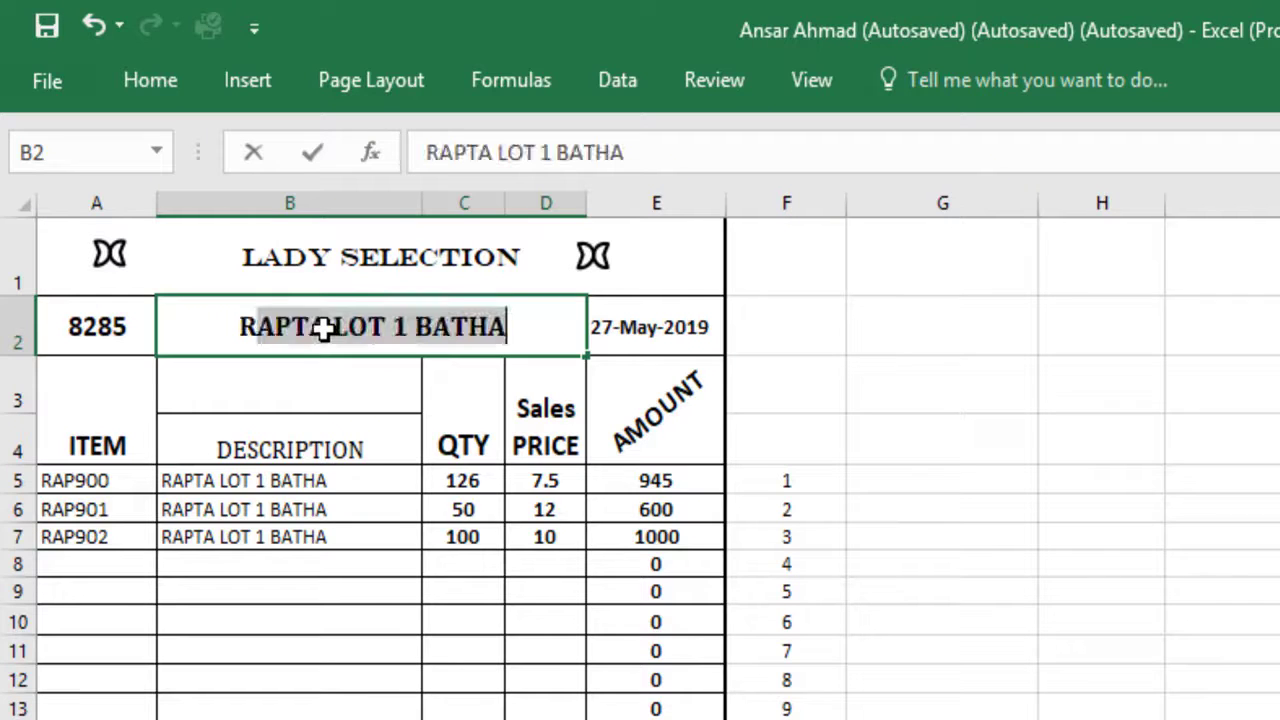
{"action": "key", "text": "BackSpace"}
{"action": "key", "text": "BackSpace"}
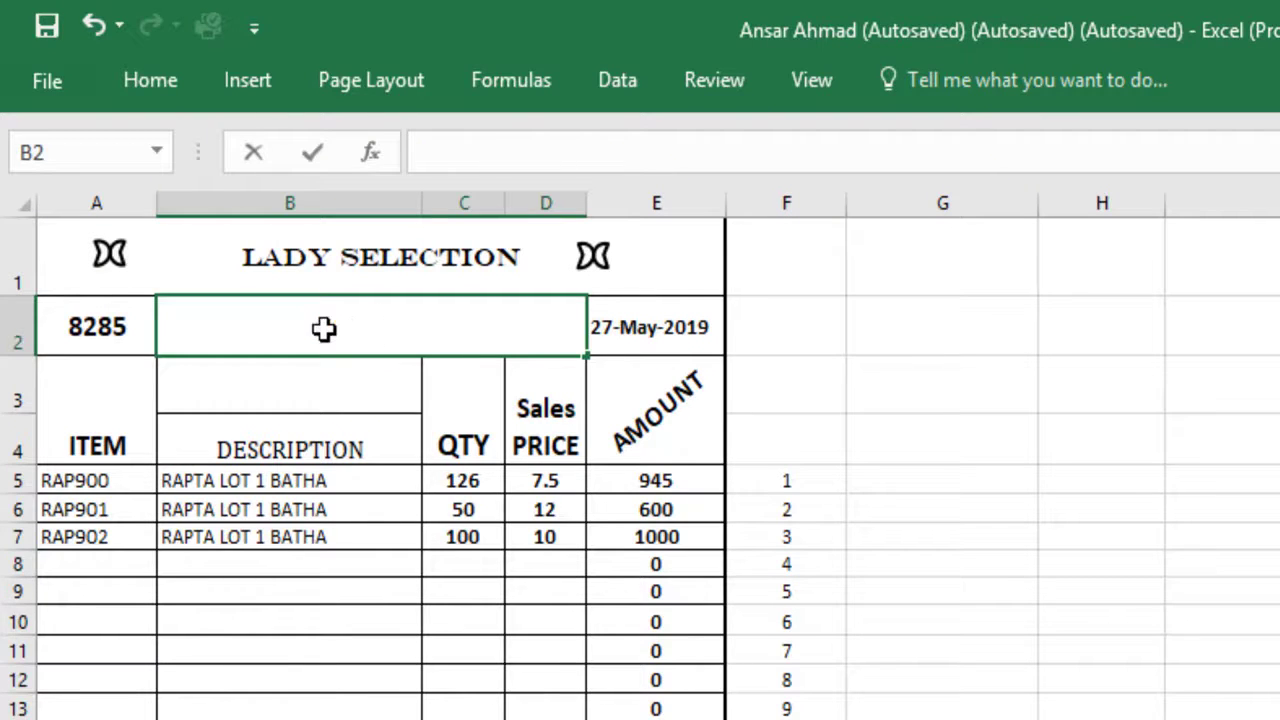
Discard the ONEZYA suggestion and type JIZA in B2
{"action": "type", "text": "H"}
{"action": "key", "text": "BackSpace"}
{"action": "type", "text": "O"}
{"action": "key", "text": "BackSpace"}
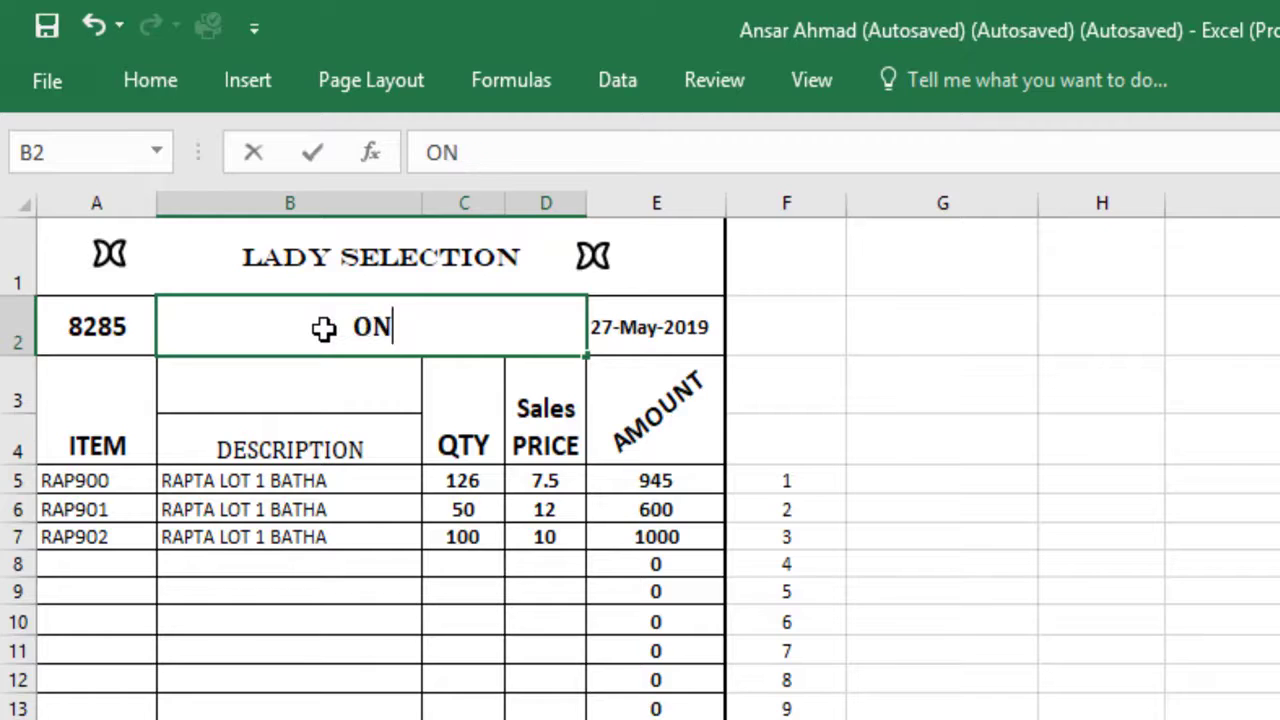
{"action": "key", "text": "BackSpace"}
{"action": "key", "text": "BackSpace"}
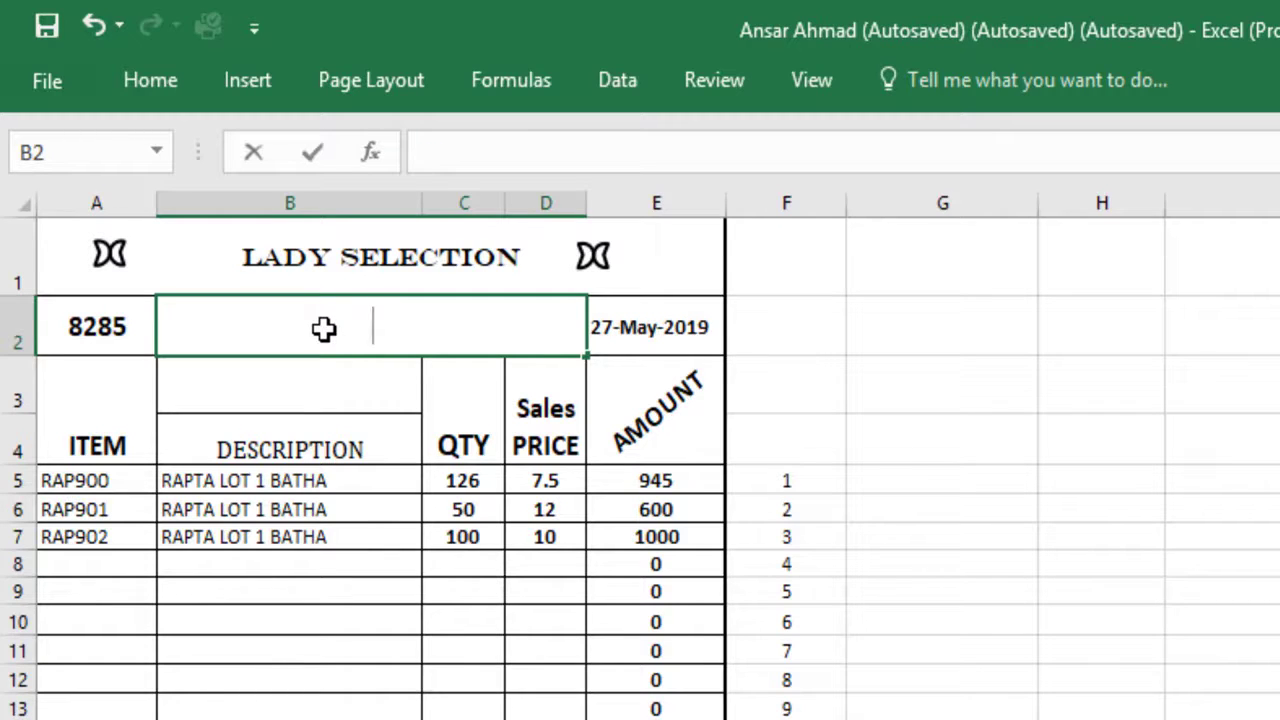
{"action": "type", "text": "JIZA"}
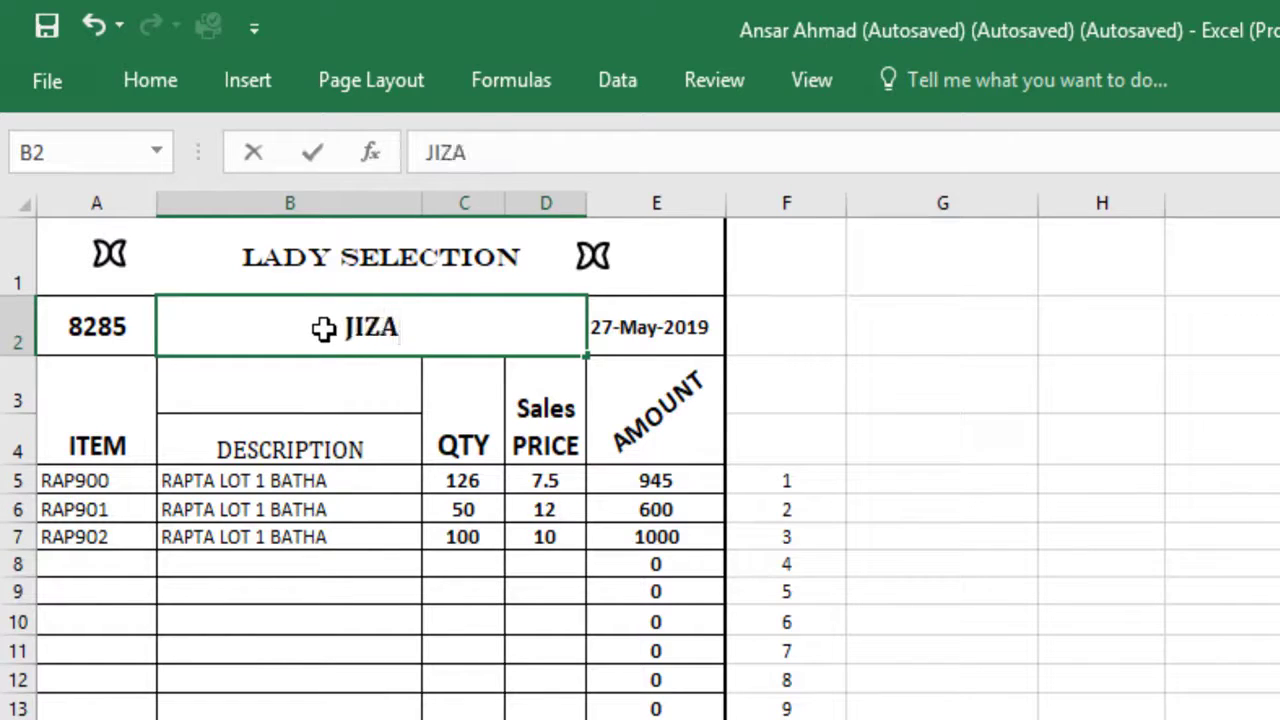
Browse the suggested names down to RAPTA LOT 1 BATHA, then scroll to the name list at row 48
{"action": "key", "text": "alt+Down"}
{"action": "key", "text": "Down"}
{"action": "key", "text": "Down"}
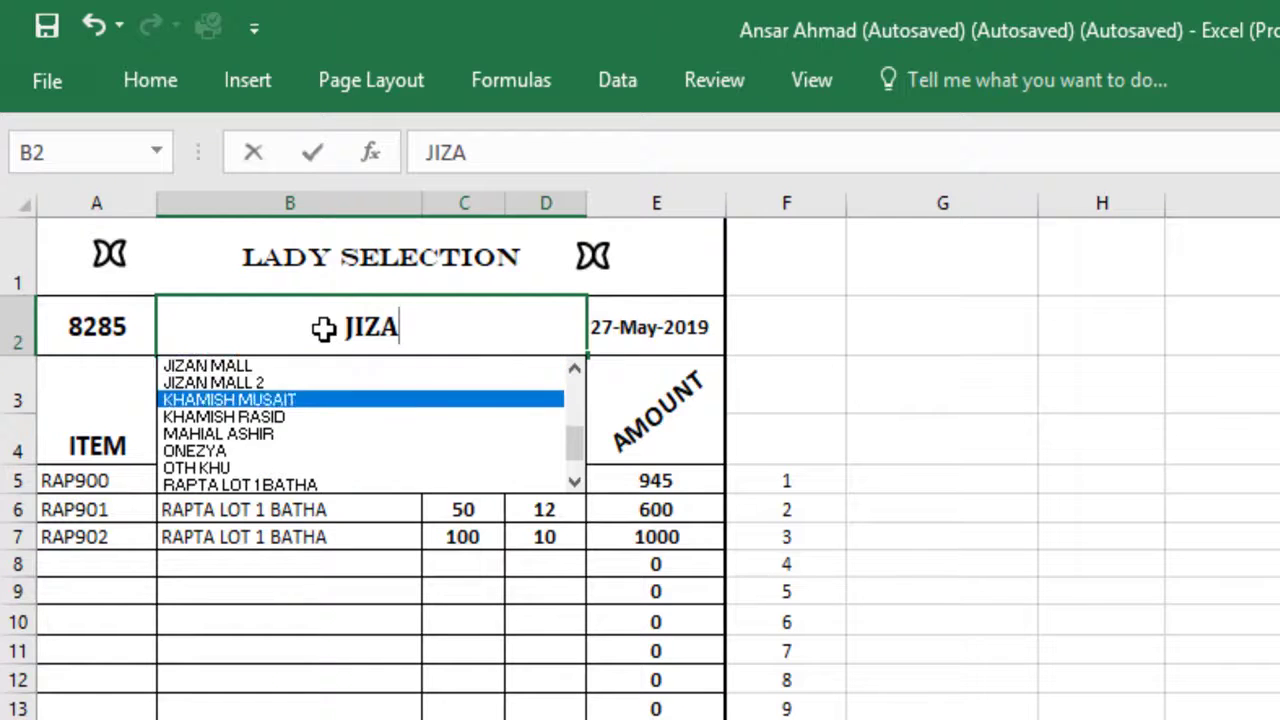
{"action": "key", "text": "Down"}
{"action": "key", "text": "Down"}
{"action": "key", "text": "Down"}
{"action": "key", "text": "Down"}
{"action": "key", "text": "Down"}
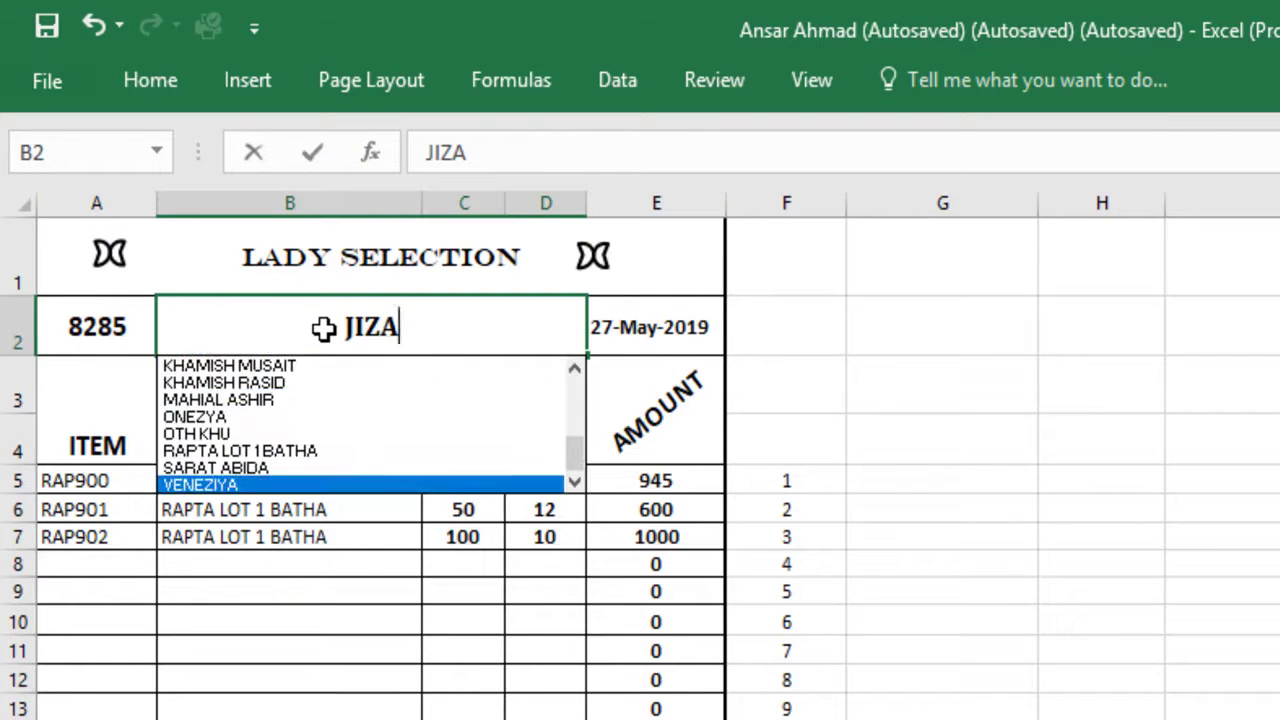
{"action": "key", "text": "Up"}
{"action": "key", "text": "Up"}
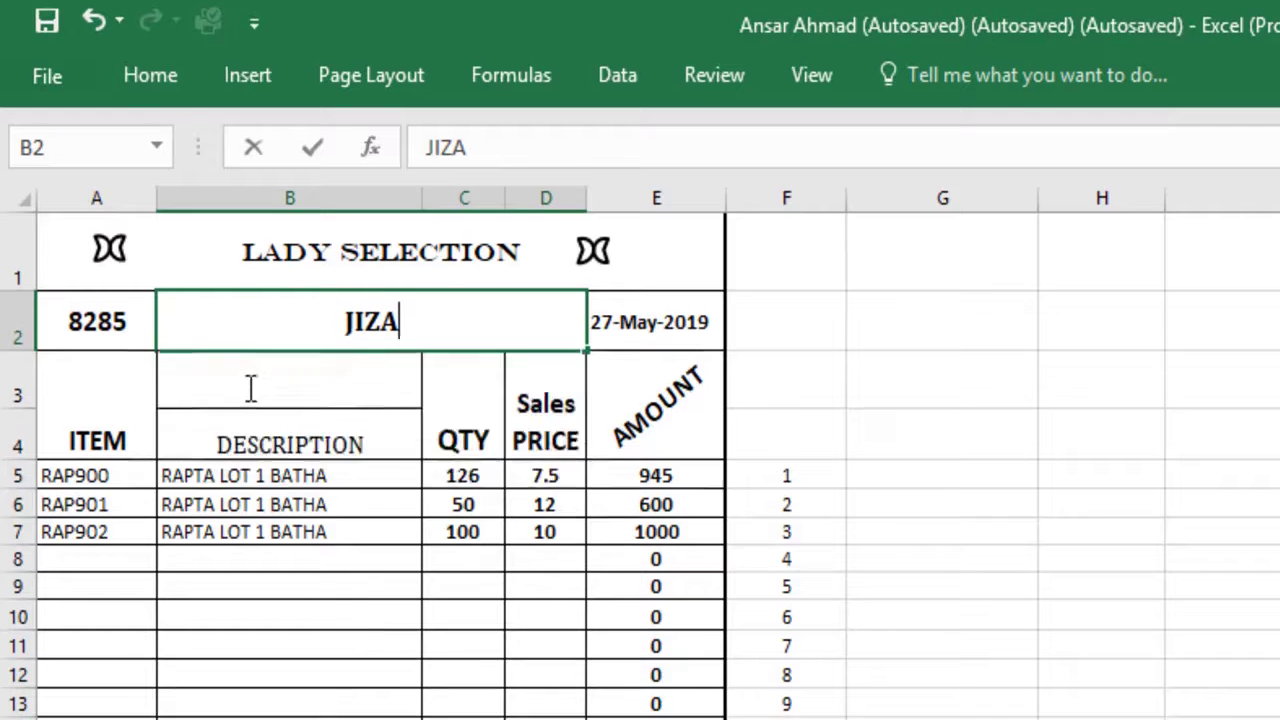
{"action": "scroll", "coordinate": [423, 105], "scroll_direction": "down", "scroll_amount": 6}
{"action": "scroll", "coordinate": [408, 227], "scroll_direction": "down", "scroll_amount": 5}
Select the customer name list starting at B48
{"action": "scroll", "coordinate": [408, 227], "scroll_direction": "down", "scroll_amount": 3}
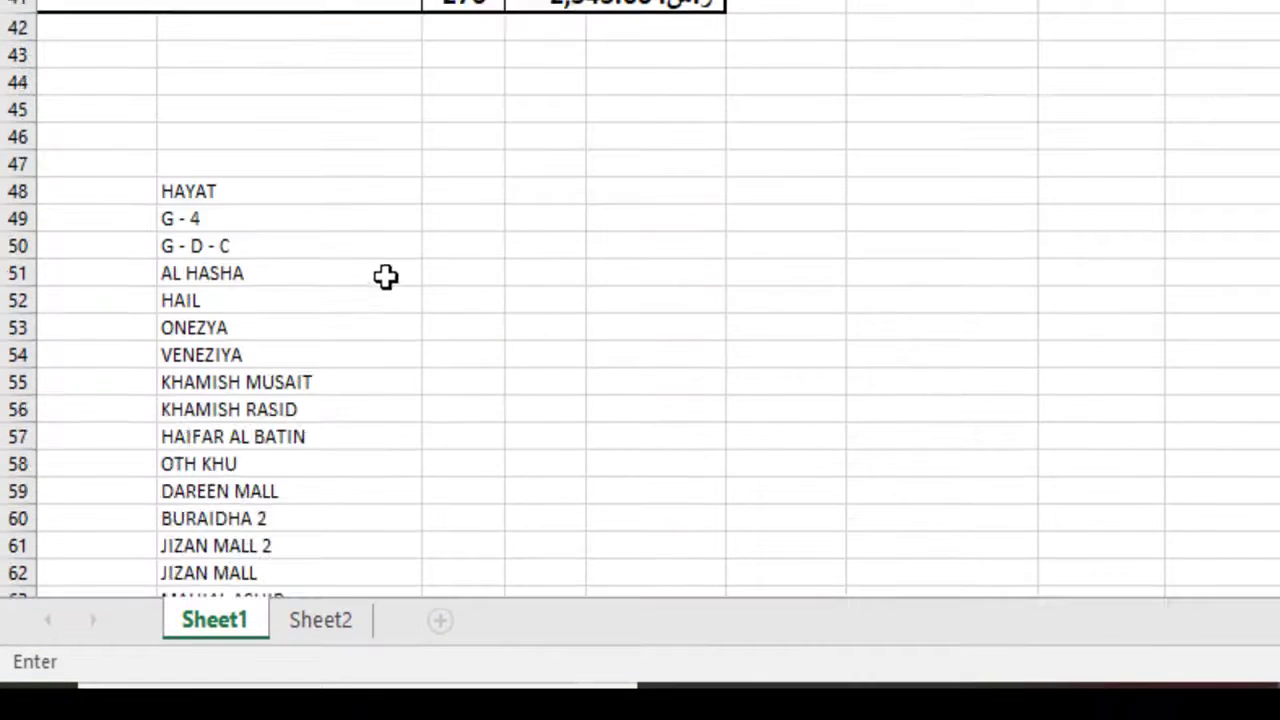
{"action": "left_click", "coordinate": [194, 167]}
{"action": "left_click", "coordinate": [230, 224]}
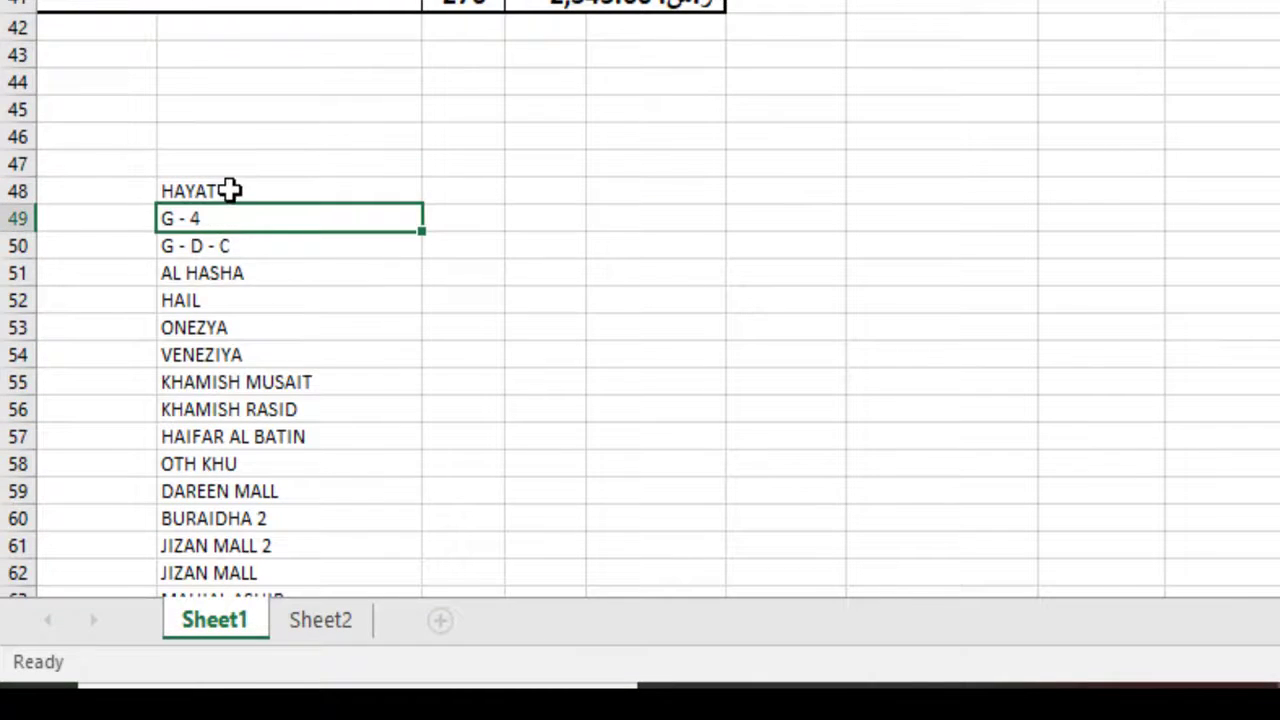
{"action": "left_click_drag", "start_coordinate": [234, 190], "coordinate": [285, 594]}
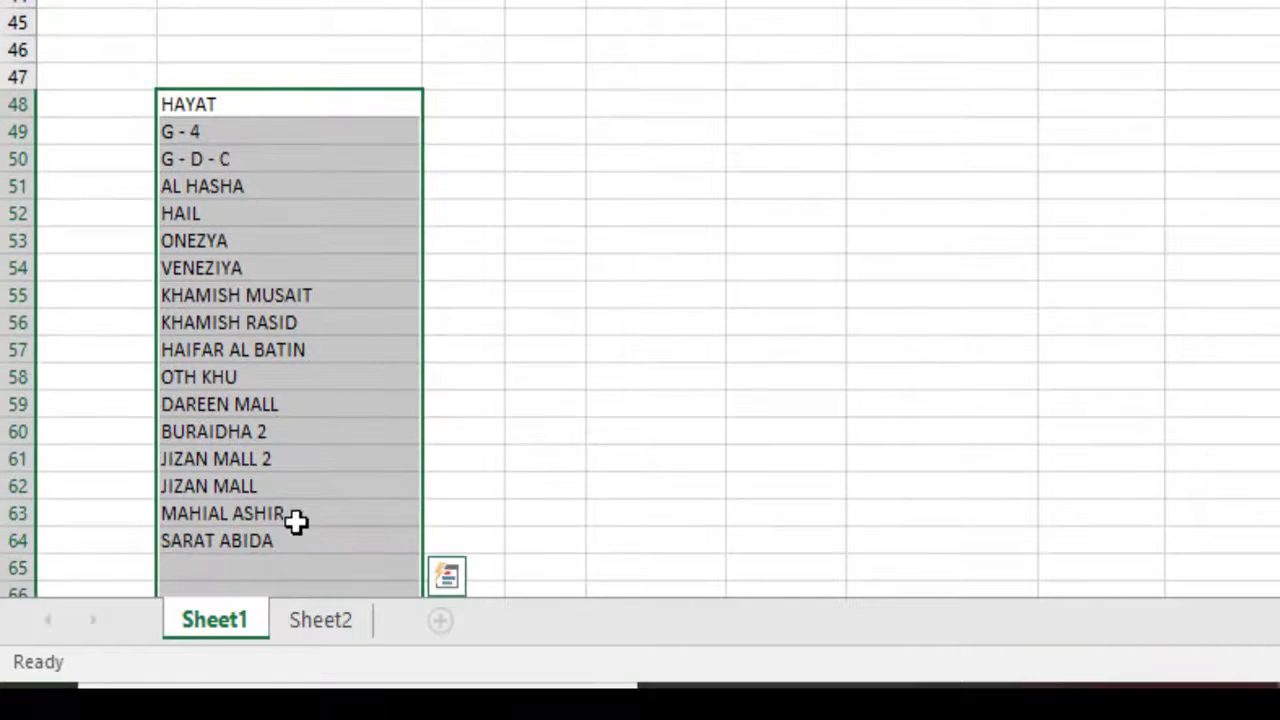
Drag the selected name list into column E starting at E49, then return to the top
{"action": "scroll", "coordinate": [443, 477], "scroll_direction": "up", "scroll_amount": 3}
{"action": "scroll", "coordinate": [443, 471], "scroll_direction": "up", "scroll_amount": 3}
{"action": "scroll", "coordinate": [443, 471], "scroll_direction": "up", "scroll_amount": 4}
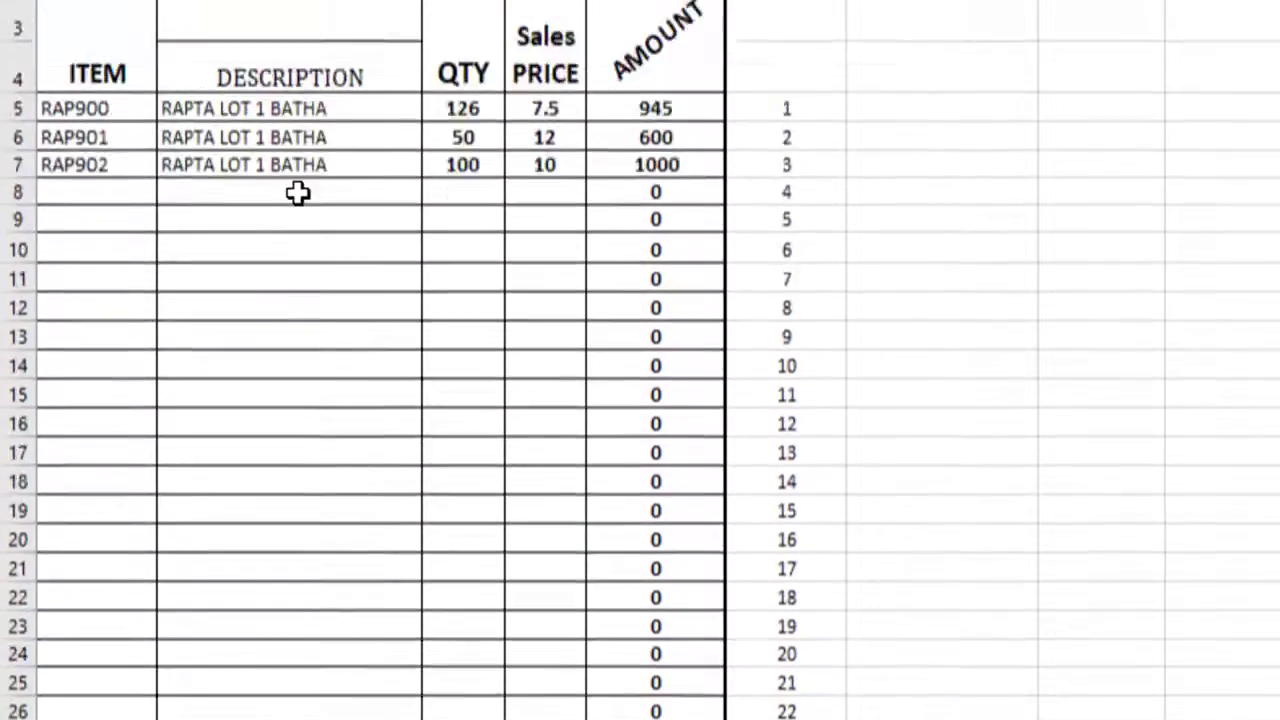
{"action": "scroll", "coordinate": [306, 606], "scroll_direction": "down", "scroll_amount": 3}
{"action": "scroll", "coordinate": [230, 560], "scroll_direction": "down", "scroll_amount": 3}
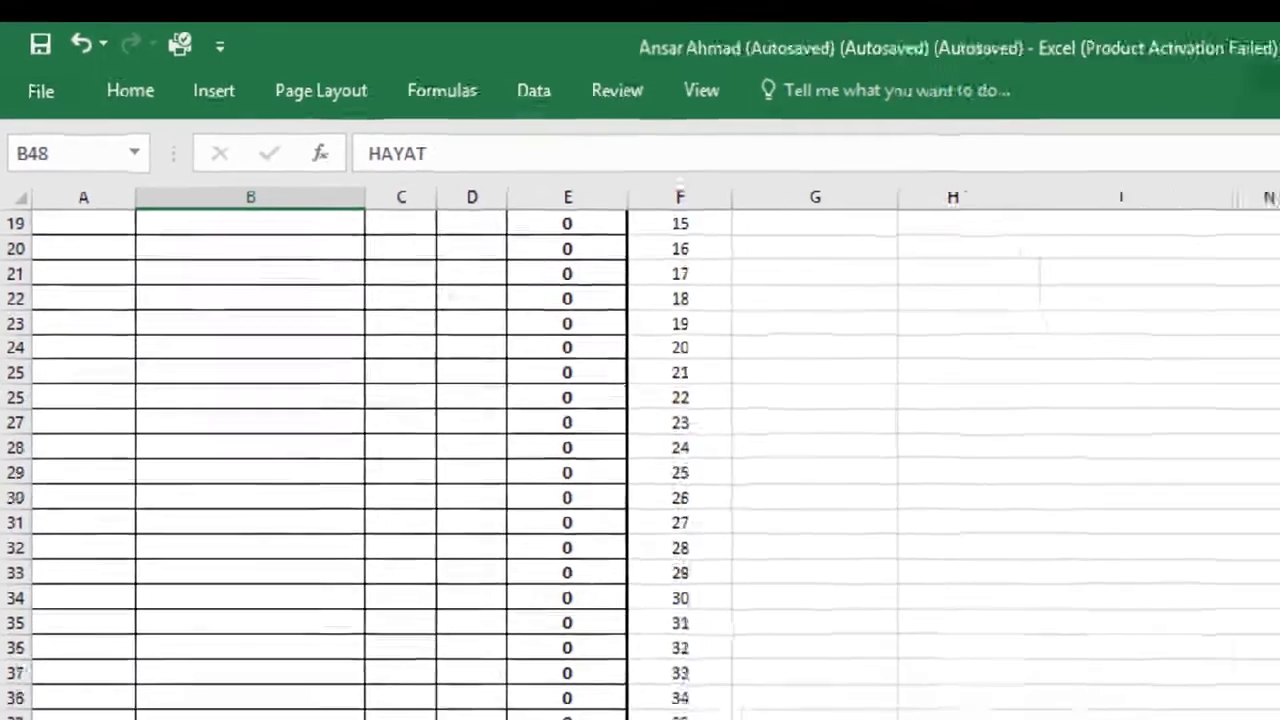
{"action": "scroll", "coordinate": [230, 560], "scroll_direction": "down", "scroll_amount": 3}
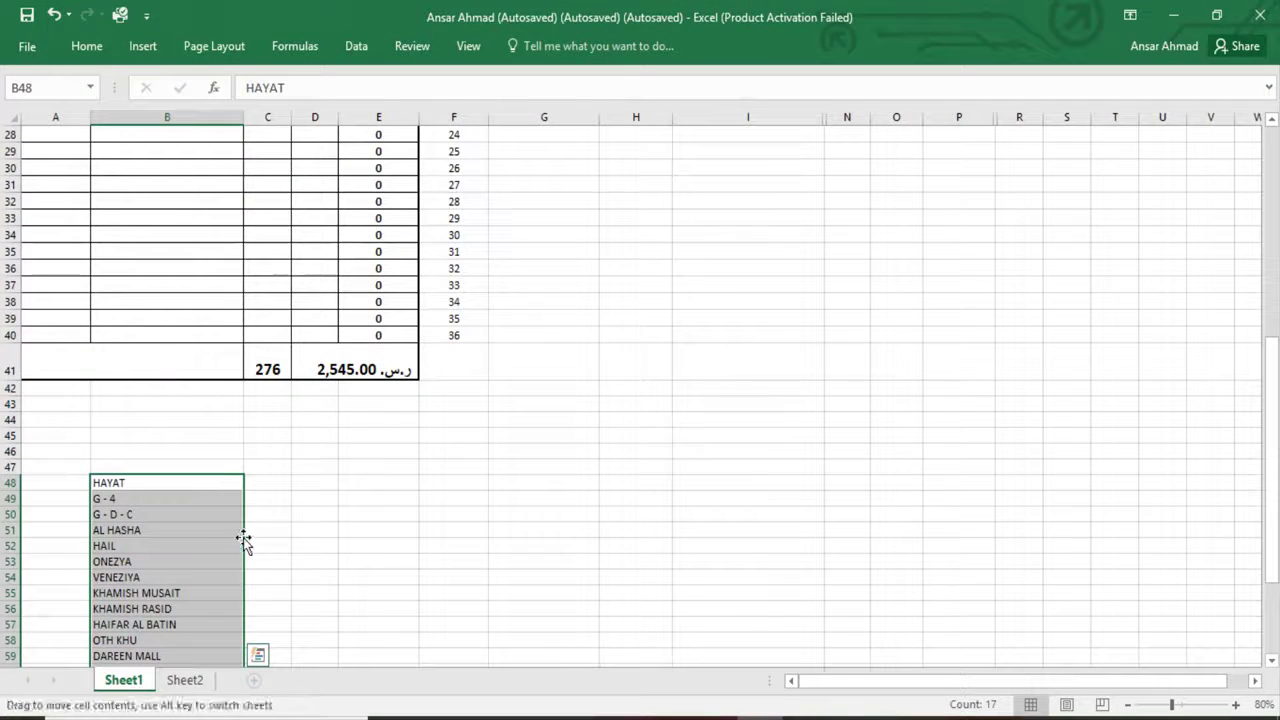
{"action": "left_click_drag", "start_coordinate": [244, 540], "coordinate": [371, 544]}
{"action": "scroll", "coordinate": [371, 544], "scroll_direction": "up", "scroll_amount": 5}
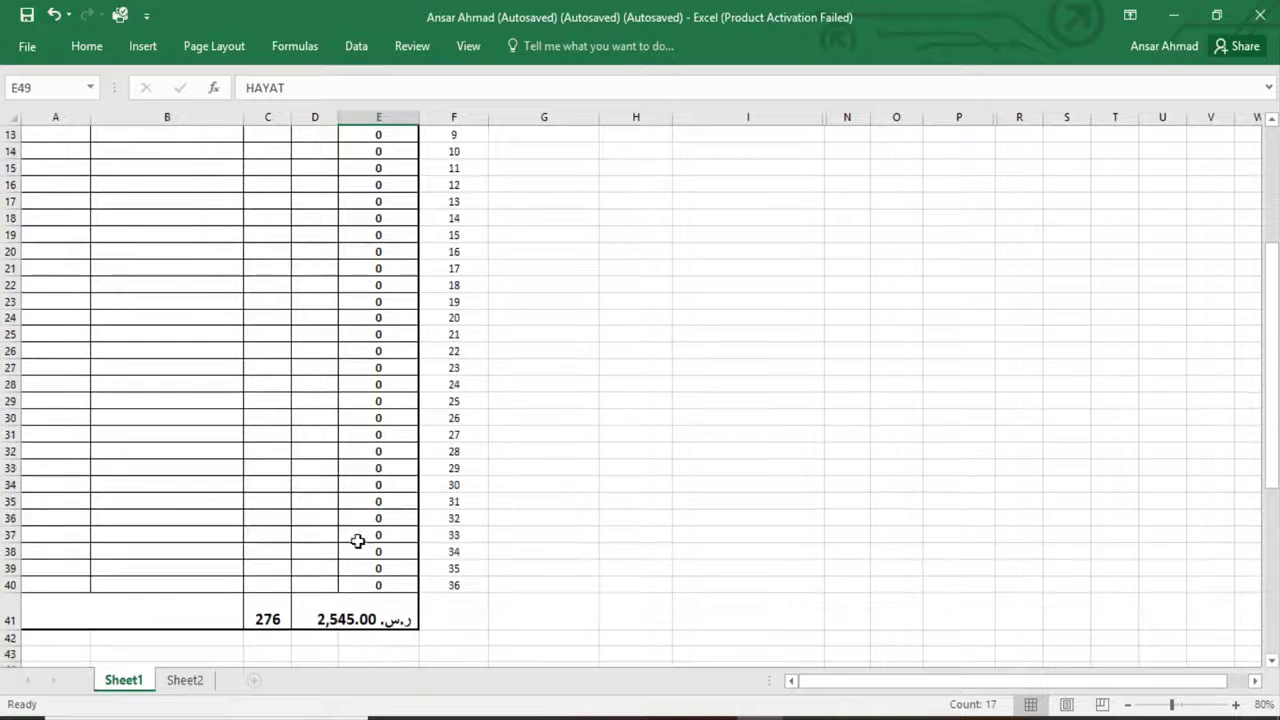
{"action": "scroll", "coordinate": [209, 463], "scroll_direction": "up", "scroll_amount": 4}
In B2, discard the RAPTA LOT 1 BATHA suggestion, type HAYAT, and trim it back to H
{"action": "left_click", "coordinate": [200, 181]}
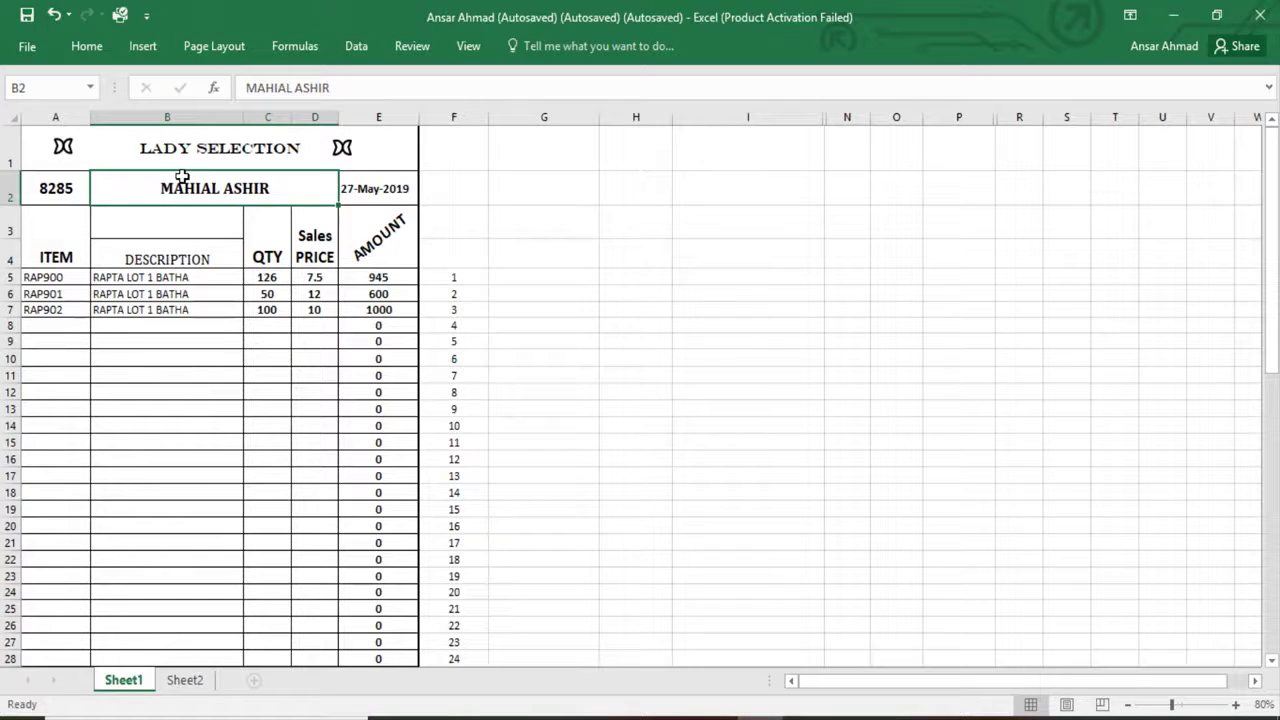
{"action": "type", "text": "R"}
{"action": "key", "text": "BackSpace"}
{"action": "key", "text": "BackSpace"}
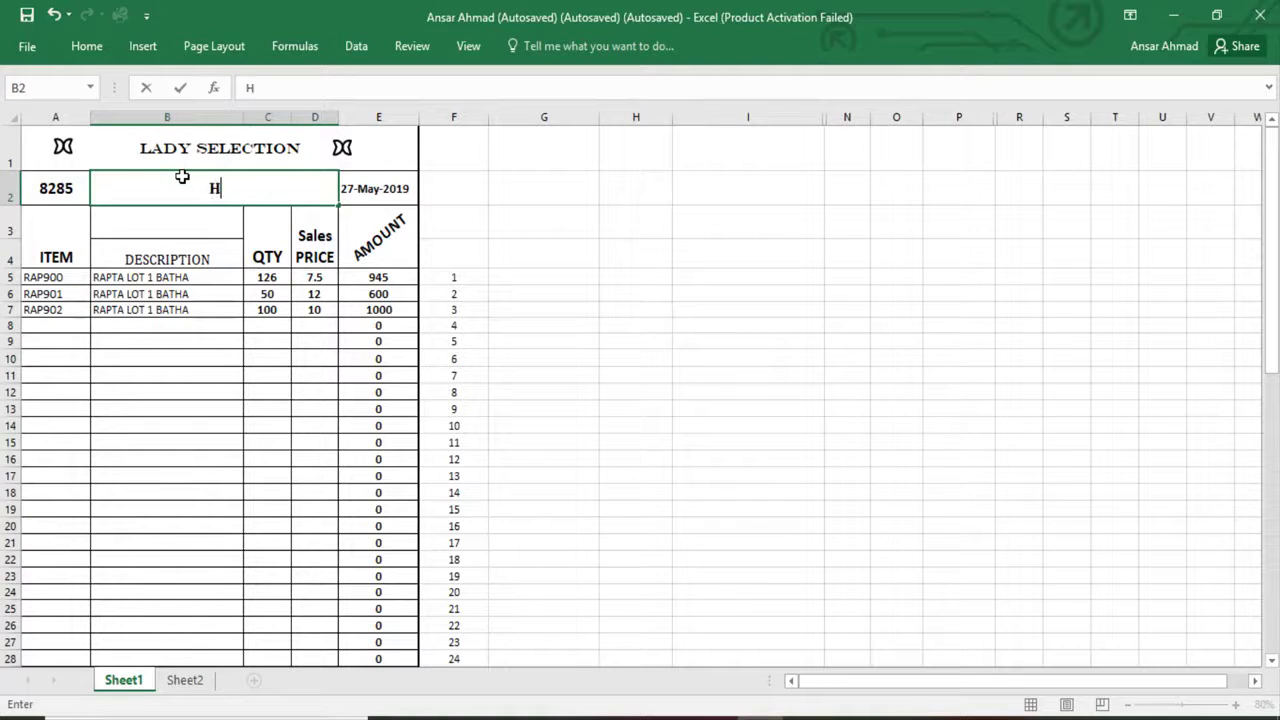
{"action": "type", "text": "YAT"}
{"action": "key", "text": "BackSpace"}
{"action": "key", "text": "BackSpace"}
{"action": "key", "text": "BackSpace"}
{"action": "key", "text": "BackSpace"}
Paste the customer name list into column B starting at B68
{"action": "scroll", "coordinate": [563, 374], "scroll_direction": "down", "scroll_amount": 5}
{"action": "scroll", "coordinate": [409, 574], "scroll_direction": "down", "scroll_amount": 3}
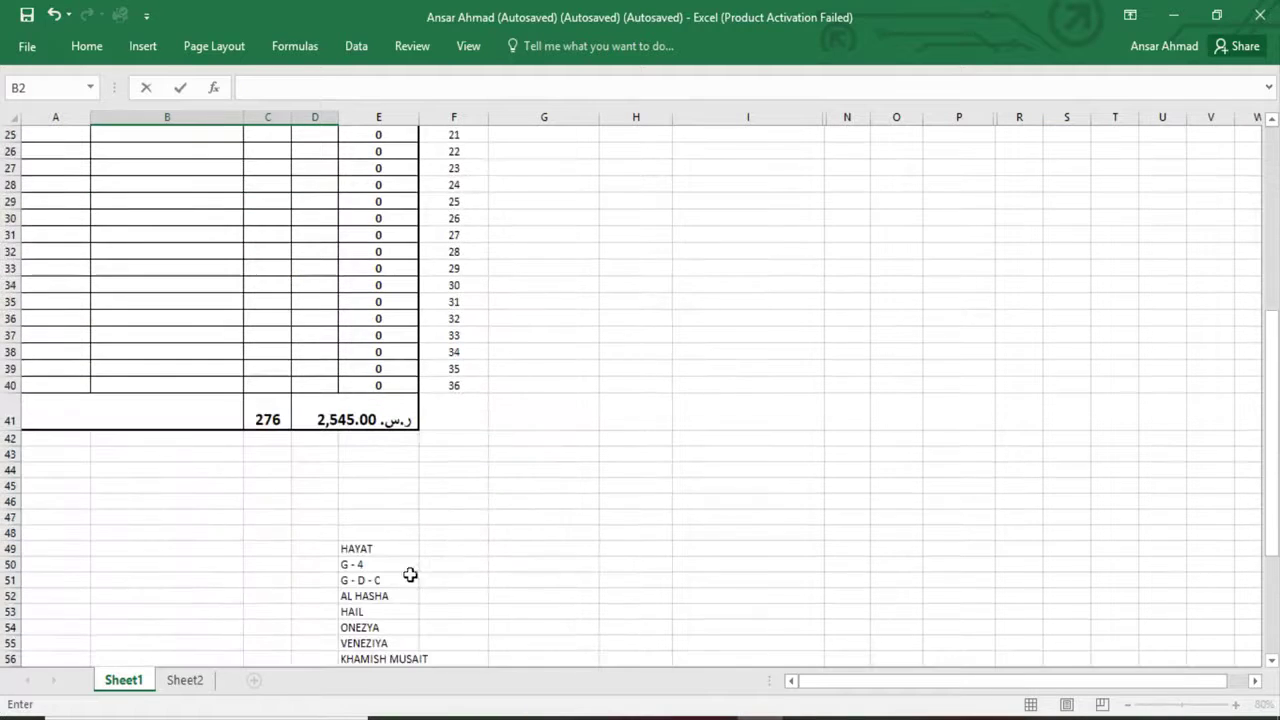
{"action": "scroll", "coordinate": [367, 545], "scroll_direction": "down", "scroll_amount": 2}
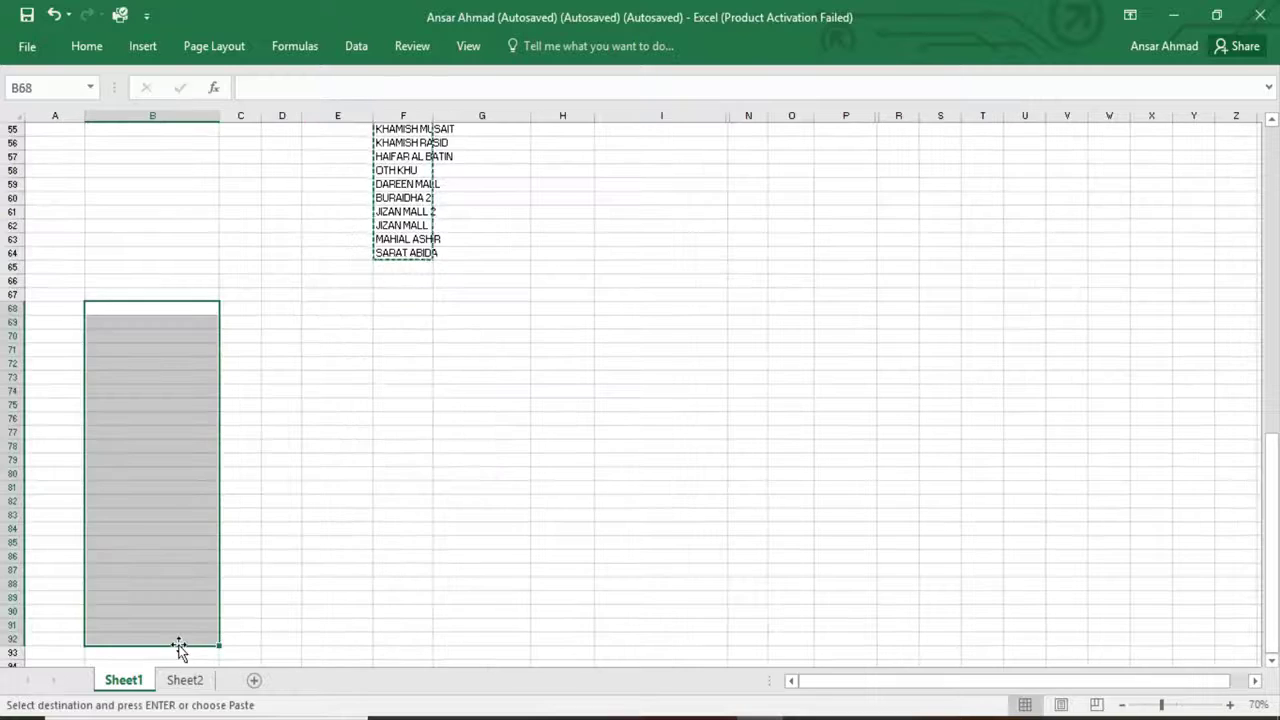
{"action": "type", "text": "HAYAT G - 4 G - D - C AL HASHA HAIL ONEZYA VENEZIYA KHAMISH MUSAIT KHAMISH RASID HAIFAR AL BATIN OTH KHU DAREEN MALL BURAIDHA 2 JIZAN MALL 2 JIZAN MALL MAHIAL ASHIR SARAT ABIDA"}
Return to customer cell B2 and type H
{"action": "scroll", "coordinate": [183, 590], "scroll_direction": "up", "scroll_amount": 9}
{"action": "scroll", "coordinate": [186, 572], "scroll_direction": "up", "scroll_amount": 7}
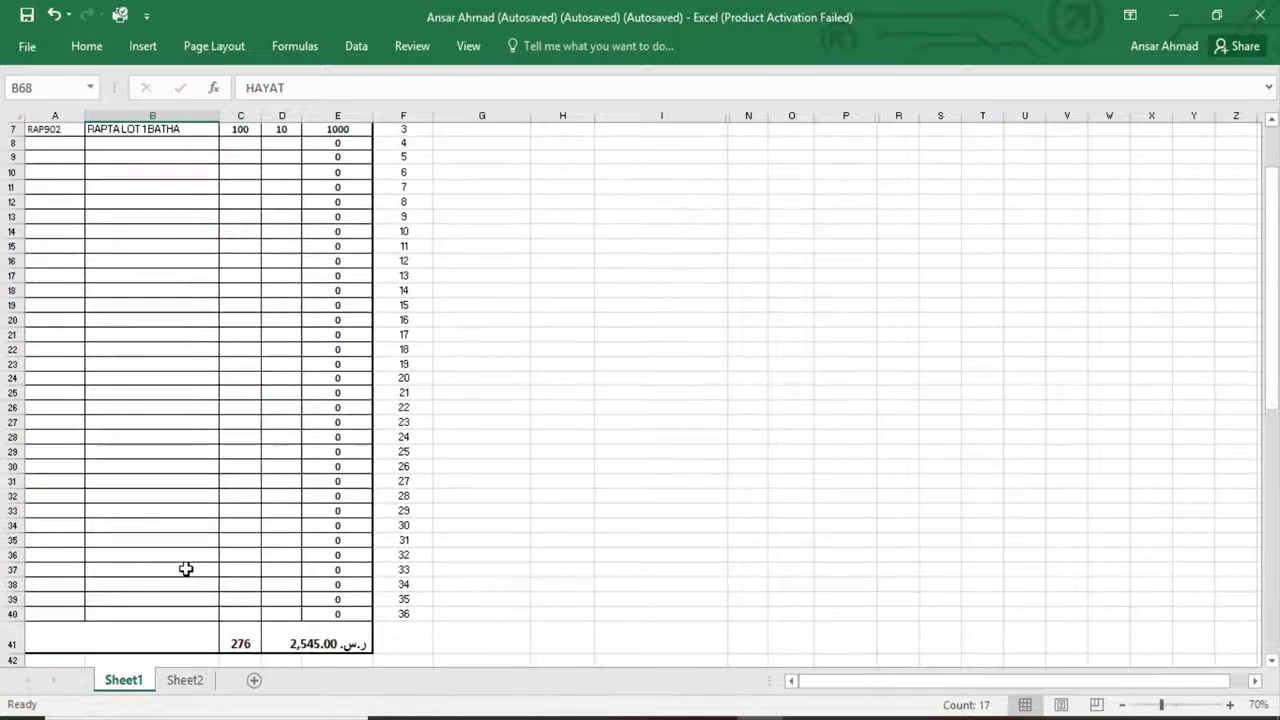
{"action": "scroll", "coordinate": [170, 500], "scroll_direction": "up", "scroll_amount": 2}
{"action": "left_click", "coordinate": [184, 179]}
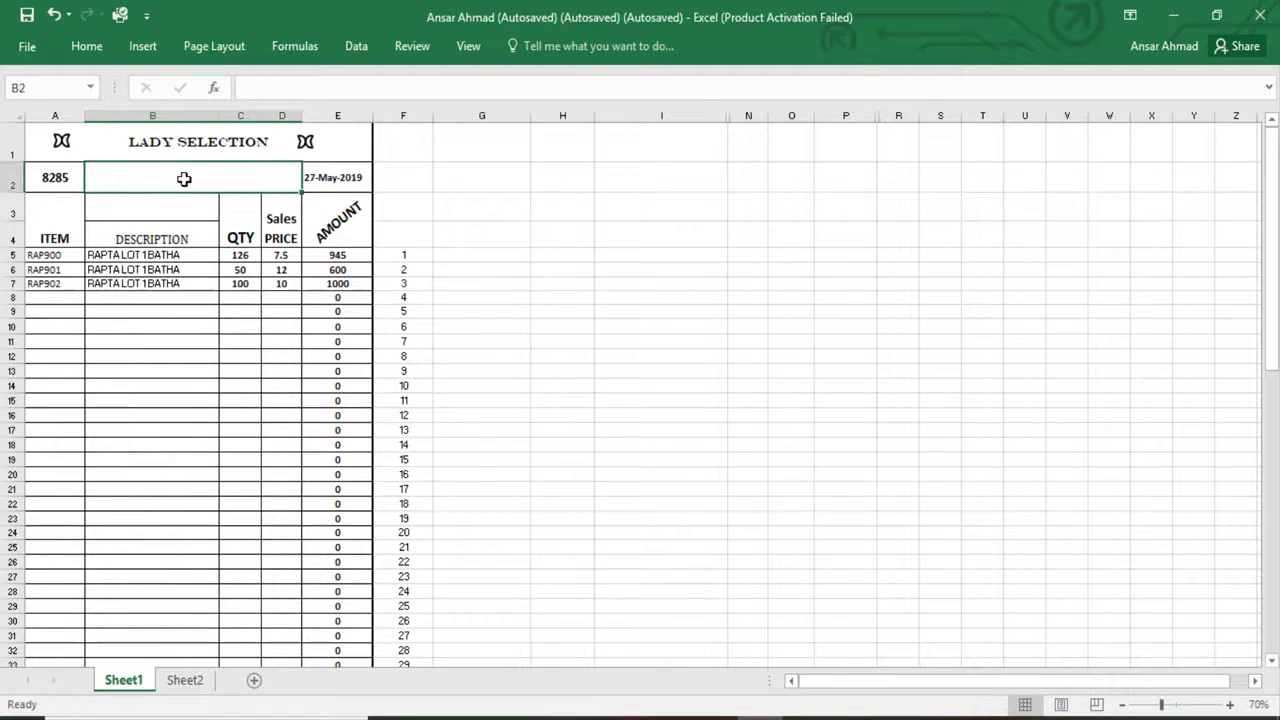
{"action": "type", "text": "HAYAT"}
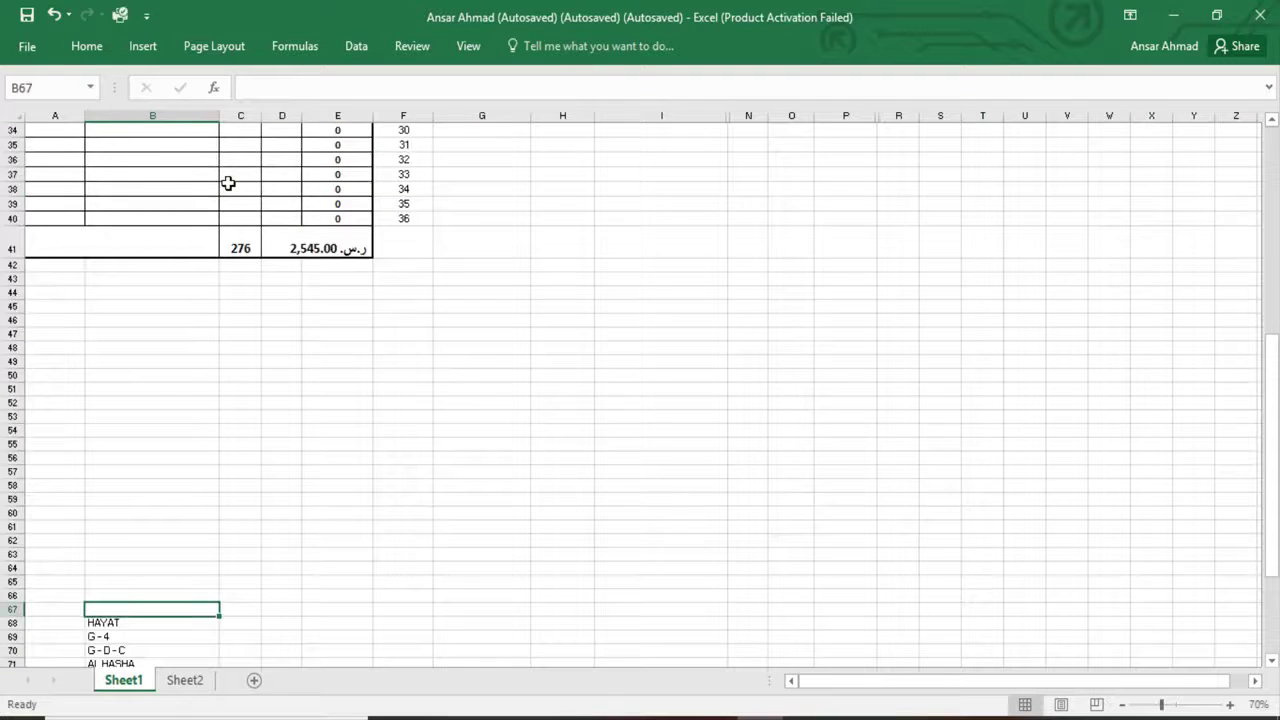
Fill X upward in column B starting from B67
{"action": "type", "text": "X"}
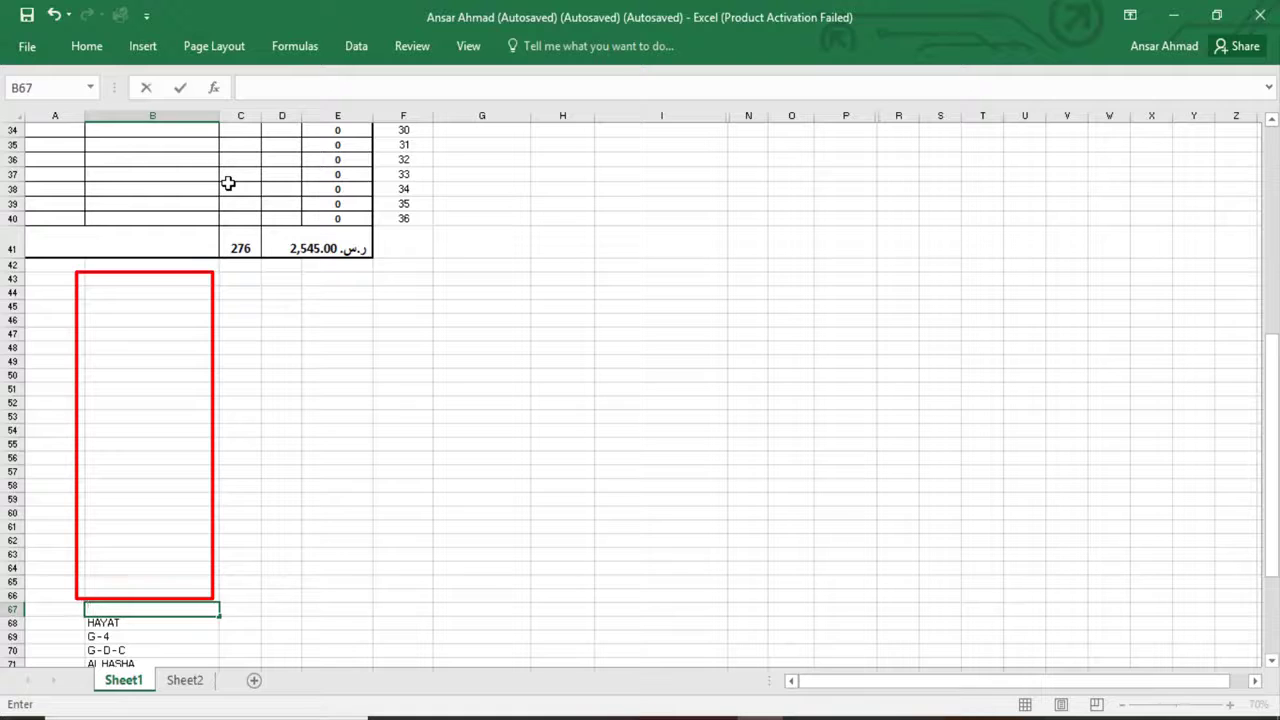
{"action": "key", "text": "Up"}
{"action": "key", "text": "X"}
{"action": "key", "text": "Up"}
{"action": "key", "text": "X"}
{"action": "key", "text": "Up"}
{"action": "key", "text": "X"}
{"action": "key", "text": "Up"}
{"action": "key", "text": "X"}
{"action": "key", "text": "Up"}
{"action": "key", "text": "X"}
{"action": "key", "text": "Up"}
{"action": "key", "text": "X"}
{"action": "key", "text": "Up"}
{"action": "key", "text": "X"}
{"action": "key", "text": "Up"}
{"action": "key", "text": "X"}
{"action": "key", "text": "Up"}
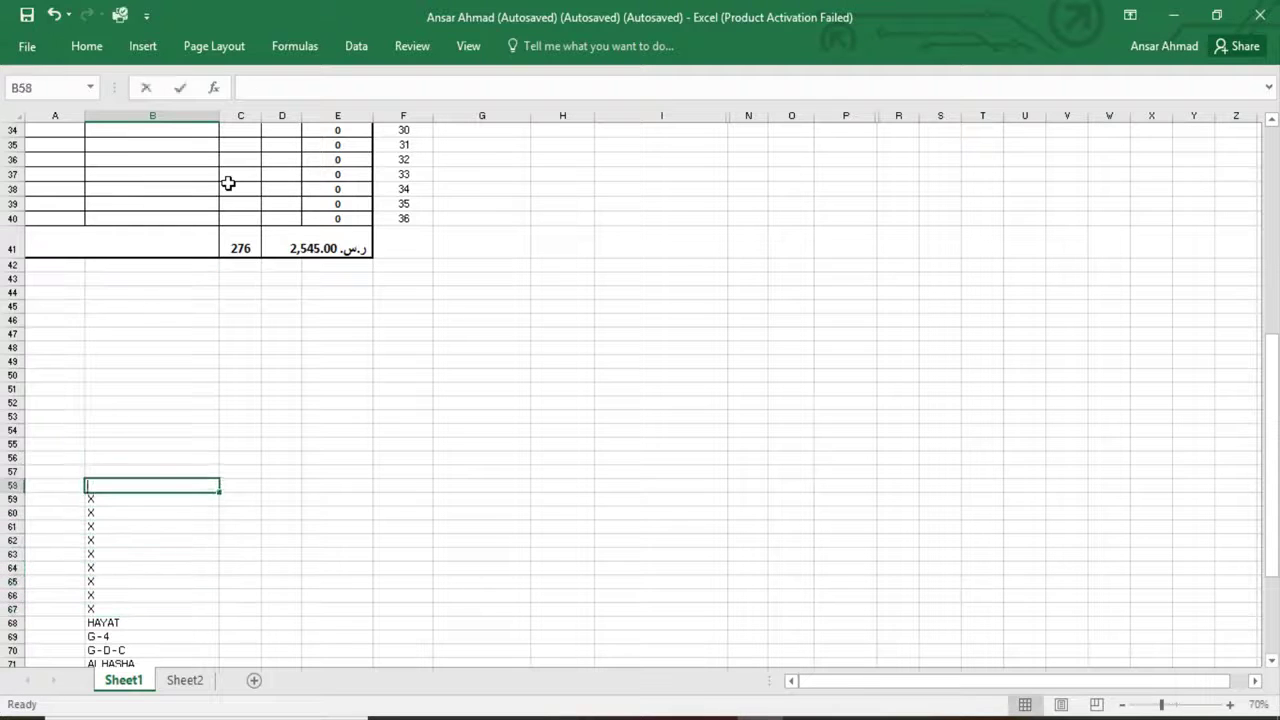
{"action": "key", "text": "X"}
{"action": "key", "text": "Up"}
{"action": "key", "text": "X"}
{"action": "key", "text": "Up"}
{"action": "key", "text": "X"}
Fill the skipped B55 with X and continue the X entries up to B42
{"action": "key", "text": "Up"}
{"action": "key", "text": "Up"}
{"action": "key", "text": "X"}
{"action": "key", "text": "Up"}
{"action": "key", "text": "X"}
{"action": "key", "text": "Up"}
{"action": "key", "text": "X"}
{"action": "key", "text": "Up"}
{"action": "key", "text": "X"}
{"action": "key", "text": "Up"}
{"action": "key", "text": "X"}
{"action": "key", "text": "Down"}
{"action": "key", "text": "Down"}
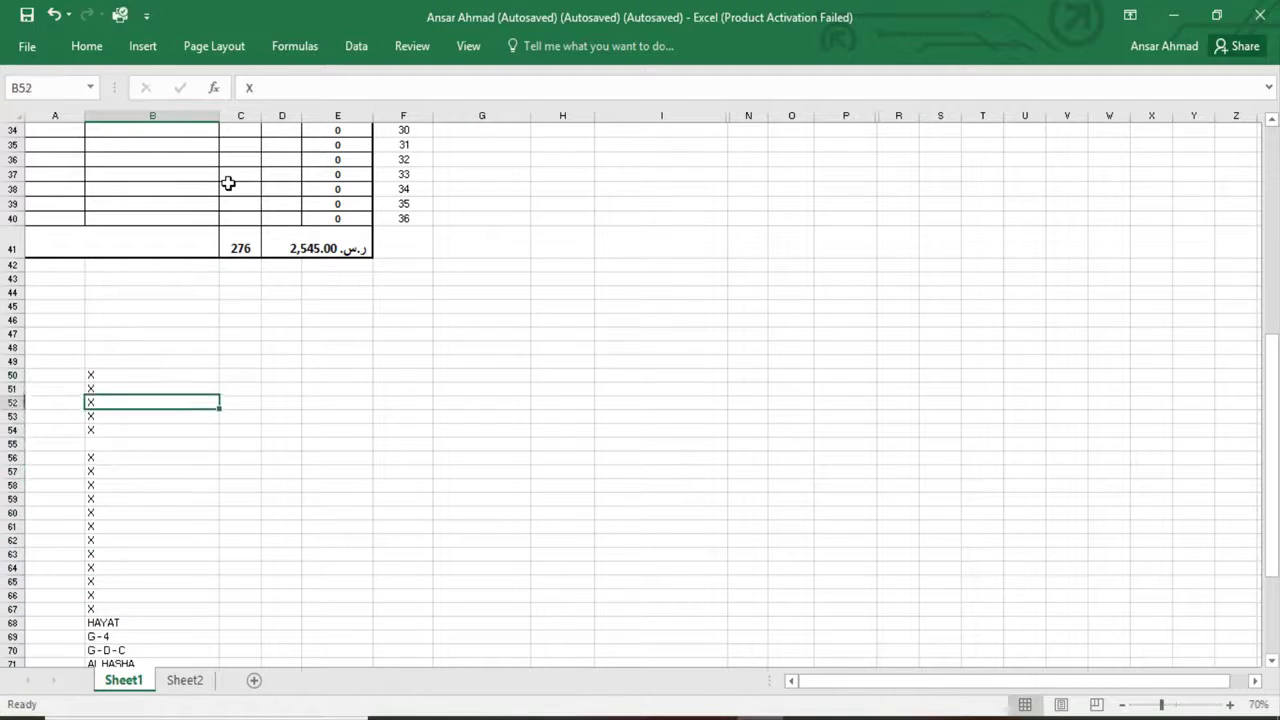
{"action": "key", "text": "Down"}
{"action": "key", "text": "Down"}
{"action": "key", "text": "Down"}
{"action": "type", "text": "X"}
{"action": "key", "text": "Up"}
{"action": "key", "text": "Up"}
{"action": "key", "text": "Up"}
{"action": "key", "text": "Up"}
{"action": "key", "text": "Up"}
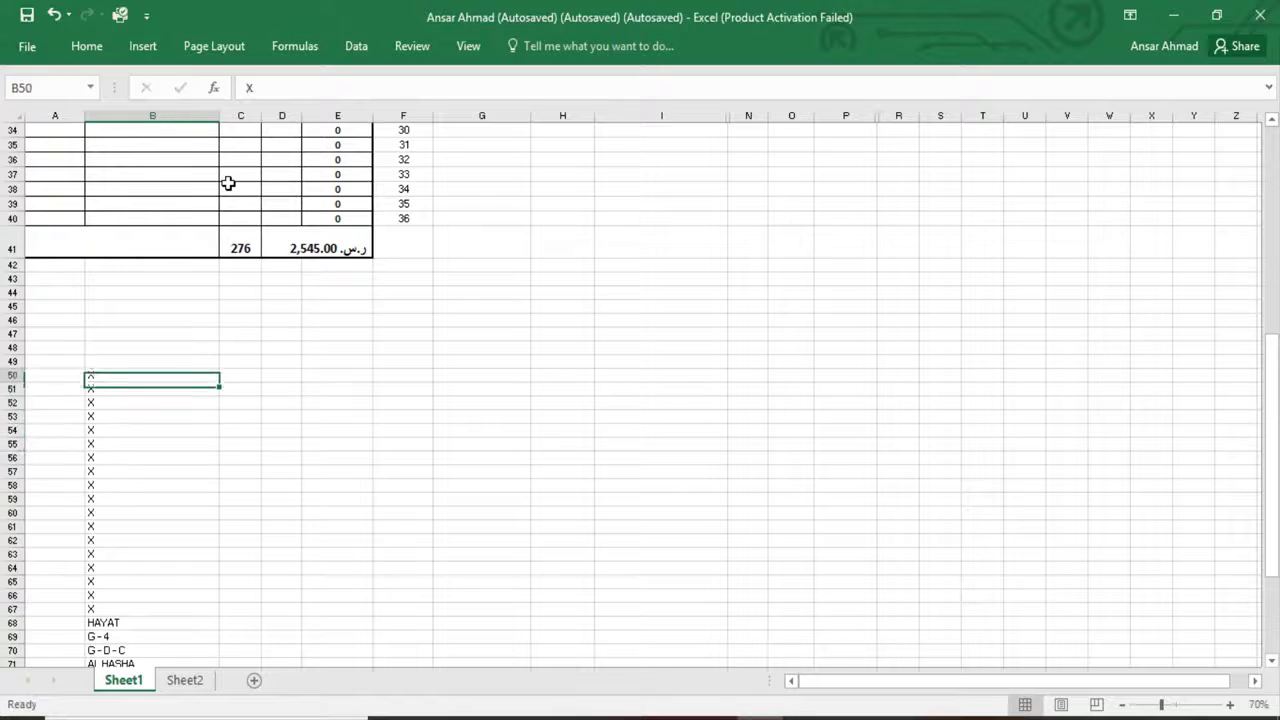
{"action": "key", "text": "Up"}
{"action": "key", "text": "X"}
{"action": "key", "text": "Up"}
{"action": "key", "text": "X"}
{"action": "key", "text": "Up"}
{"action": "key", "text": "X"}
{"action": "key", "text": "Up"}
{"action": "key", "text": "X"}
{"action": "key", "text": "Up"}
{"action": "key", "text": "X"}
{"action": "key", "text": "Up"}
{"action": "key", "text": "X"}
{"action": "key", "text": "Up"}
{"action": "key", "text": "X"}
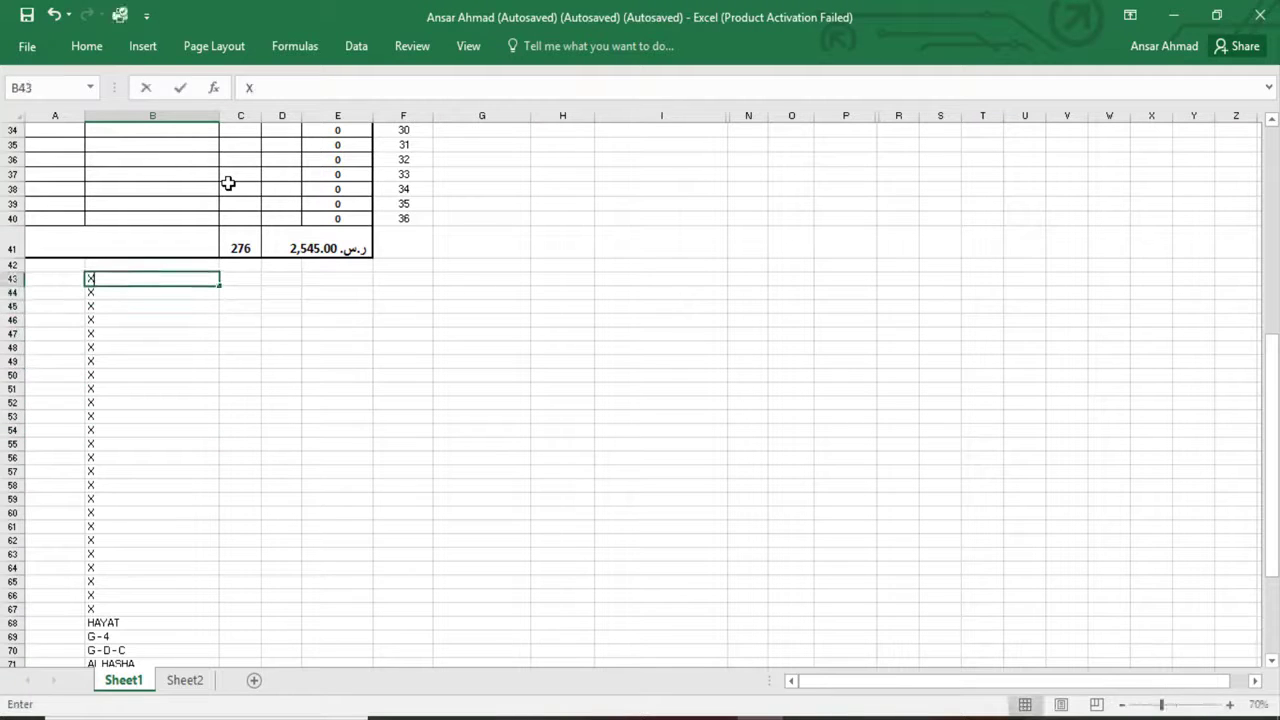
{"action": "key", "text": "Up"}
{"action": "type", "text": "X"}
{"action": "scroll", "coordinate": [200, 182], "scroll_direction": "up", "scroll_amount": 9}
Delete the HAYAT entry from customer cell B2
{"action": "scroll", "coordinate": [175, 230], "scroll_direction": "up", "scroll_amount": 3}
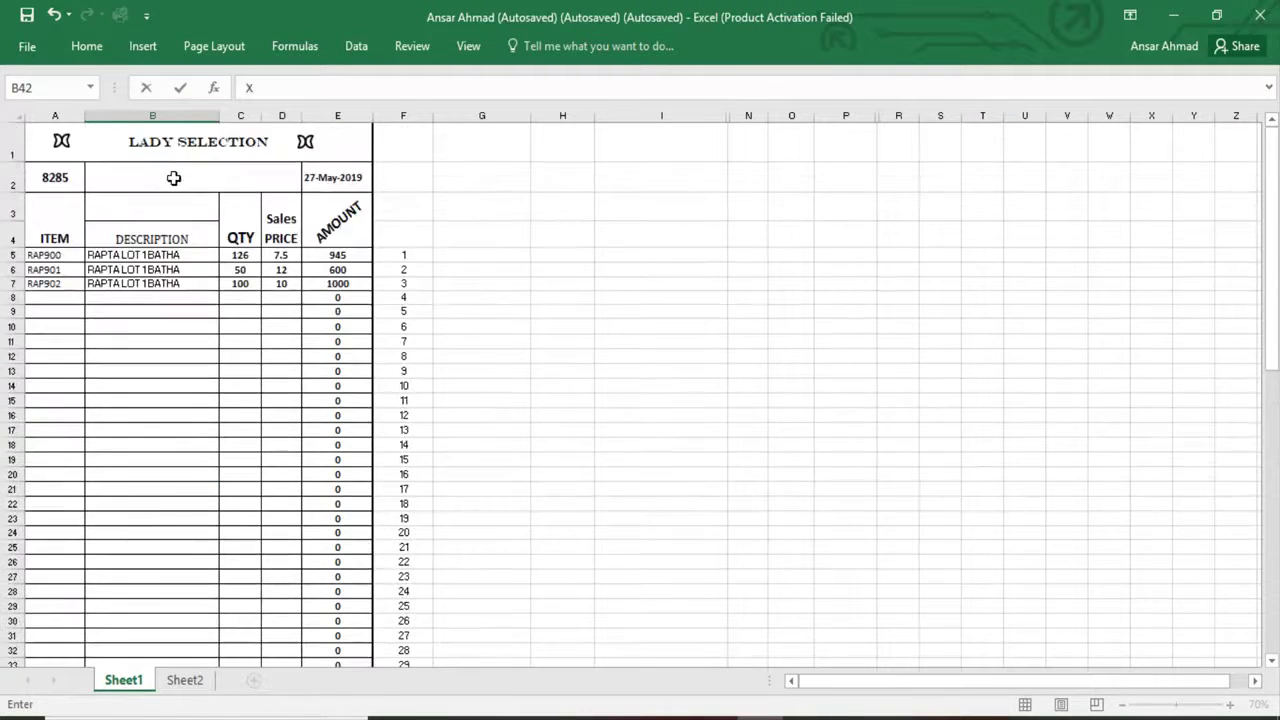
{"action": "left_click", "coordinate": [192, 177]}
{"action": "type", "text": "HAYAT"}
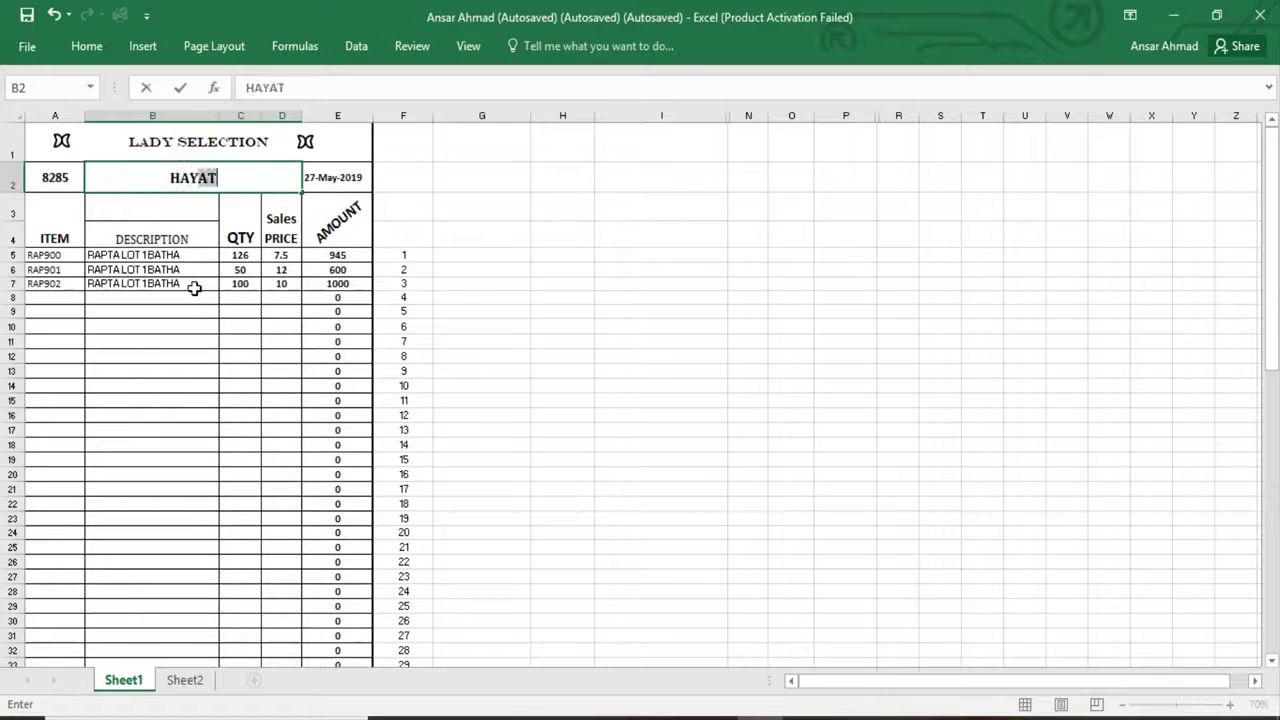
{"action": "key", "text": "BackSpace"}
{"action": "key", "text": "BackSpace"}
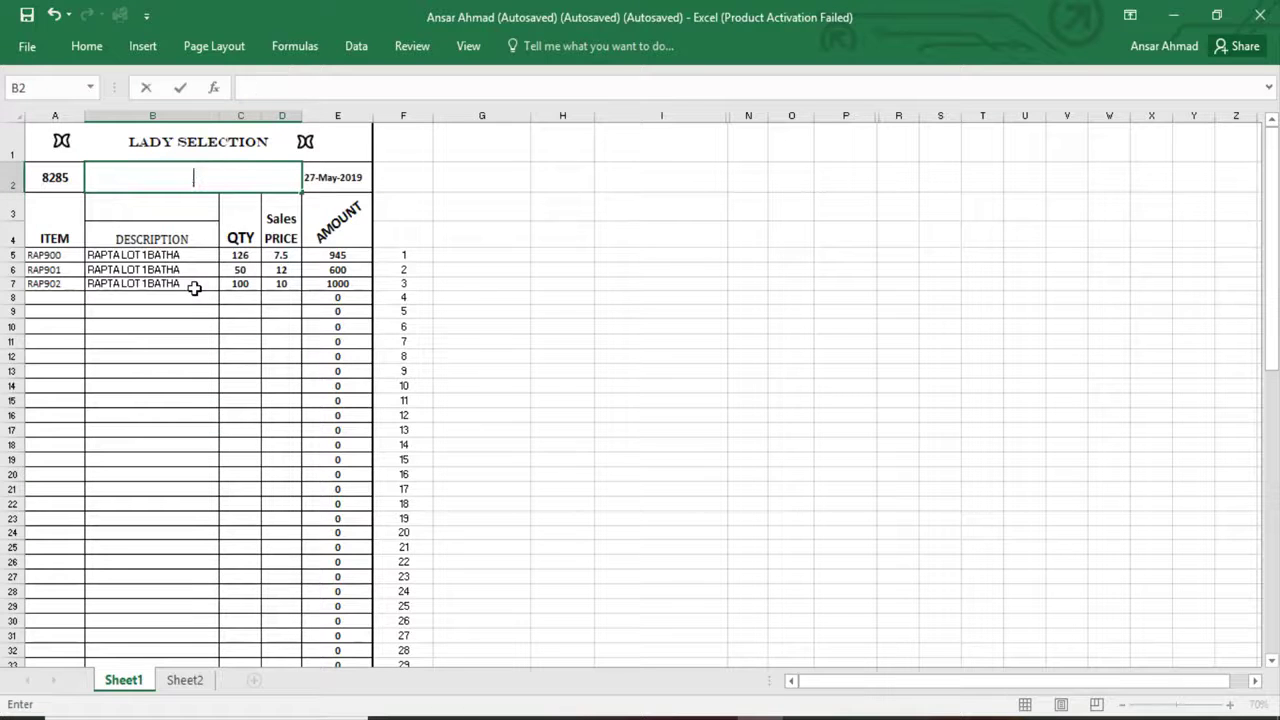
Select B42:B73 to inspect the X filler entries below the invoice
{"action": "scroll", "coordinate": [394, 494], "scroll_direction": "down", "scroll_amount": 5}
{"action": "scroll", "coordinate": [62, 534], "scroll_direction": "down", "scroll_amount": 5}
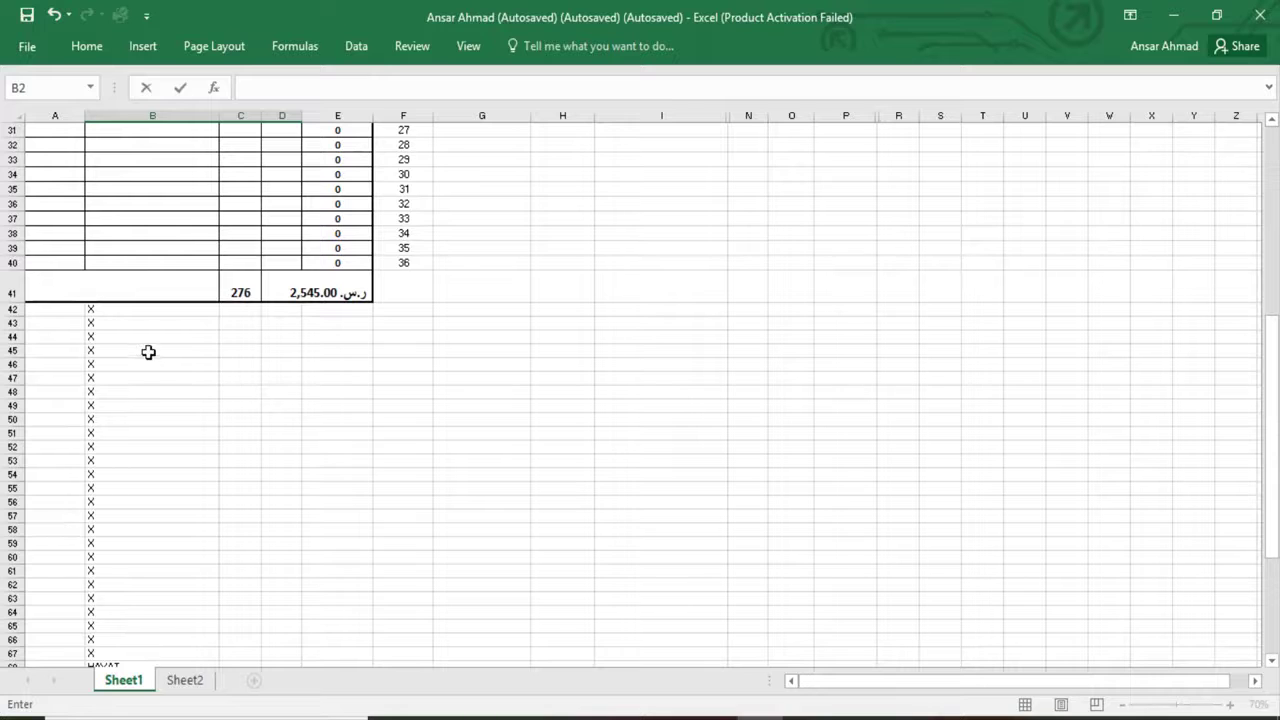
{"action": "left_click", "coordinate": [133, 404]}
{"action": "left_click", "coordinate": [174, 474]}
{"action": "scroll", "coordinate": [174, 474], "scroll_direction": "down", "scroll_amount": 3}
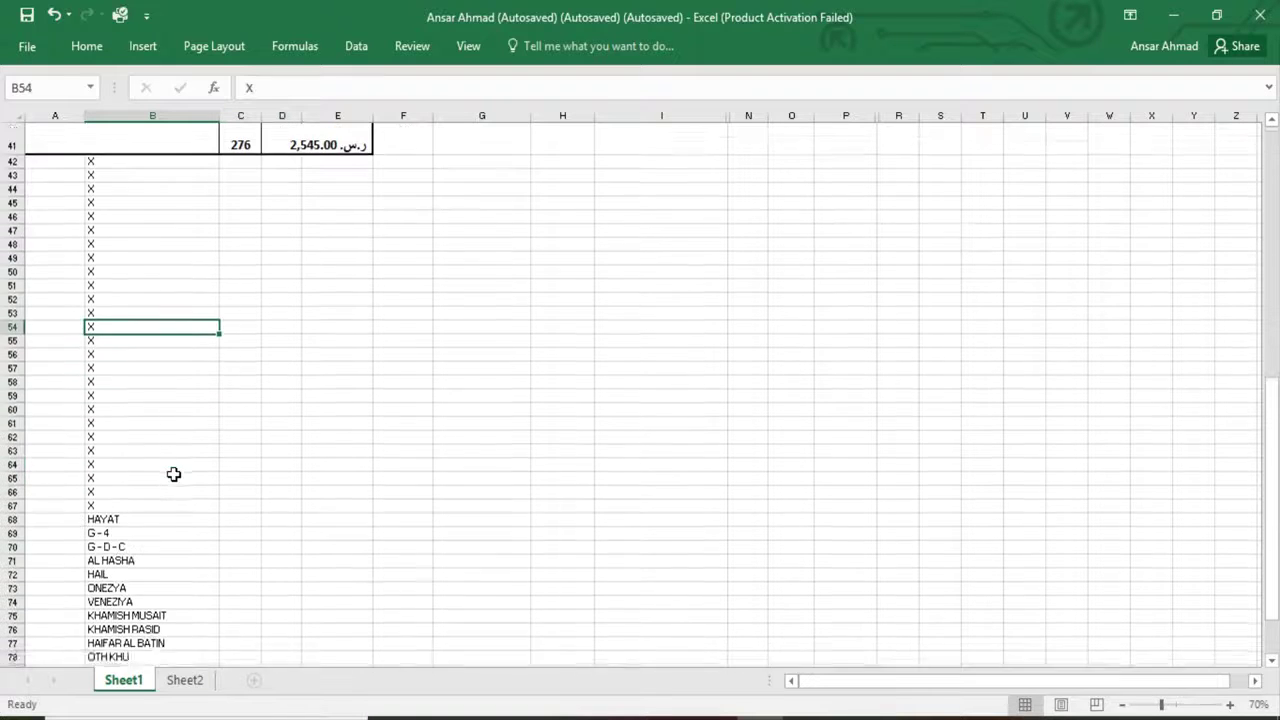
{"action": "scroll", "coordinate": [174, 474], "scroll_direction": "down", "scroll_amount": 3}
{"action": "scroll", "coordinate": [176, 472], "scroll_direction": "up", "scroll_amount": 4}
{"action": "left_click_drag", "start_coordinate": [140, 267], "coordinate": [158, 641]}
Clear the X from cell B57
{"action": "scroll", "coordinate": [94, 534], "scroll_direction": "up", "scroll_amount": 6}
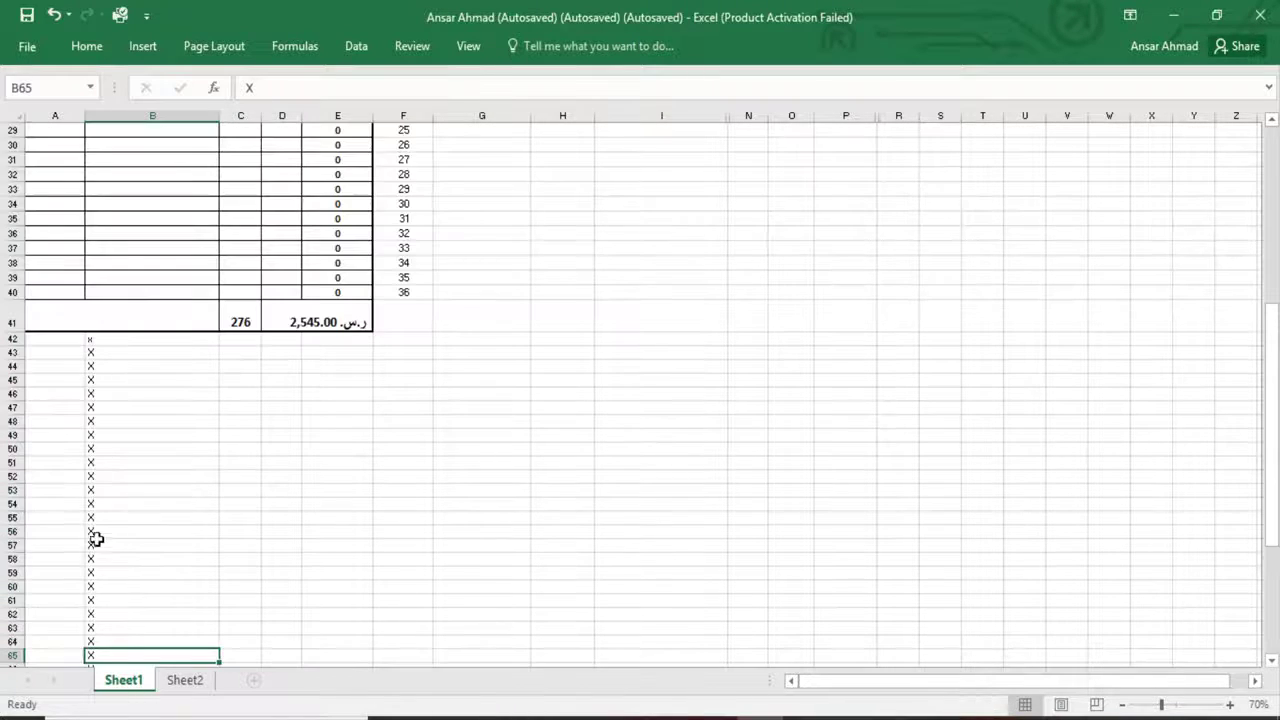
{"action": "left_click", "coordinate": [95, 544]}
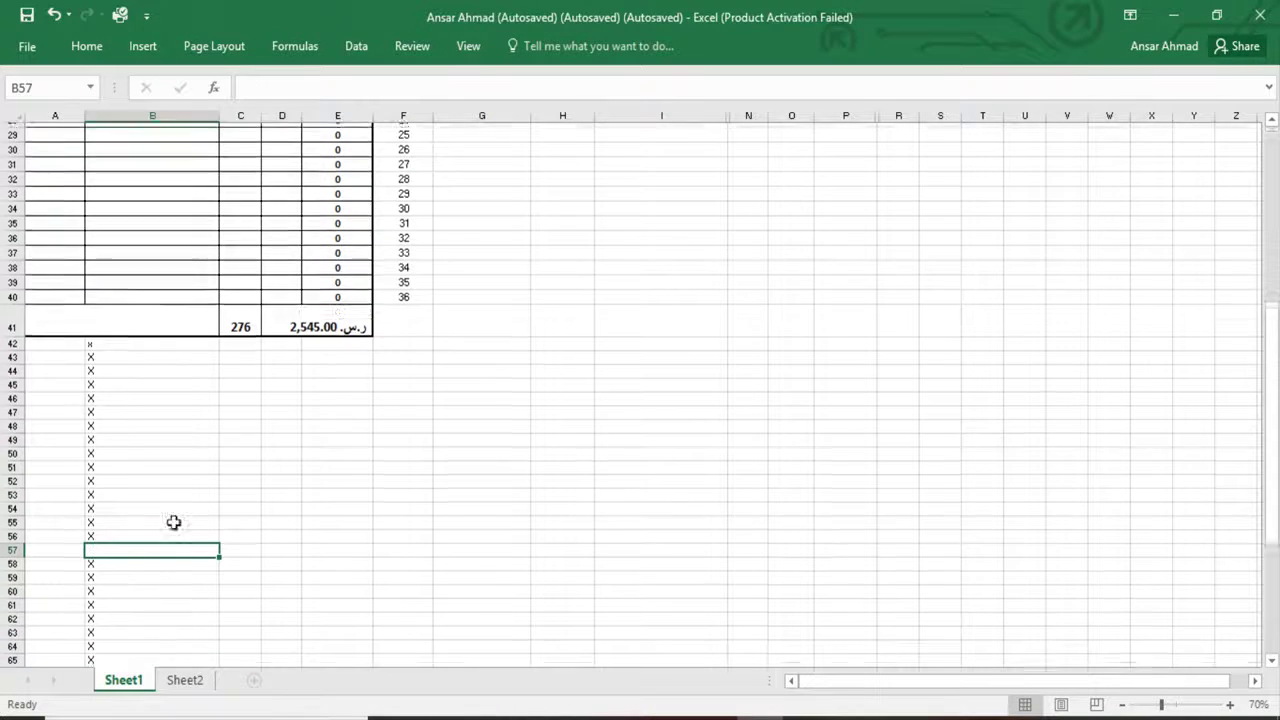
{"action": "scroll", "coordinate": [174, 520], "scroll_direction": "up", "scroll_amount": 9}
Enter G - D -\ as the customer in B2, then delete it again
{"action": "left_click", "coordinate": [188, 175]}
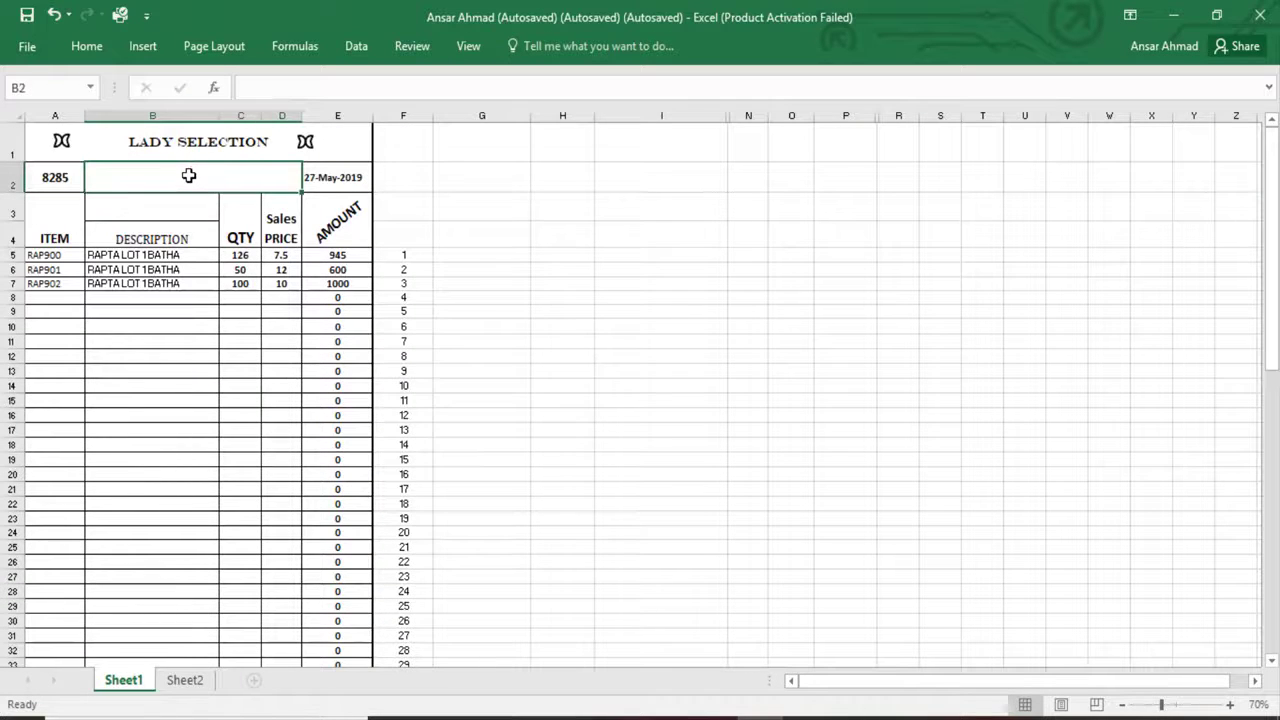
{"action": "type", "text": "h"}
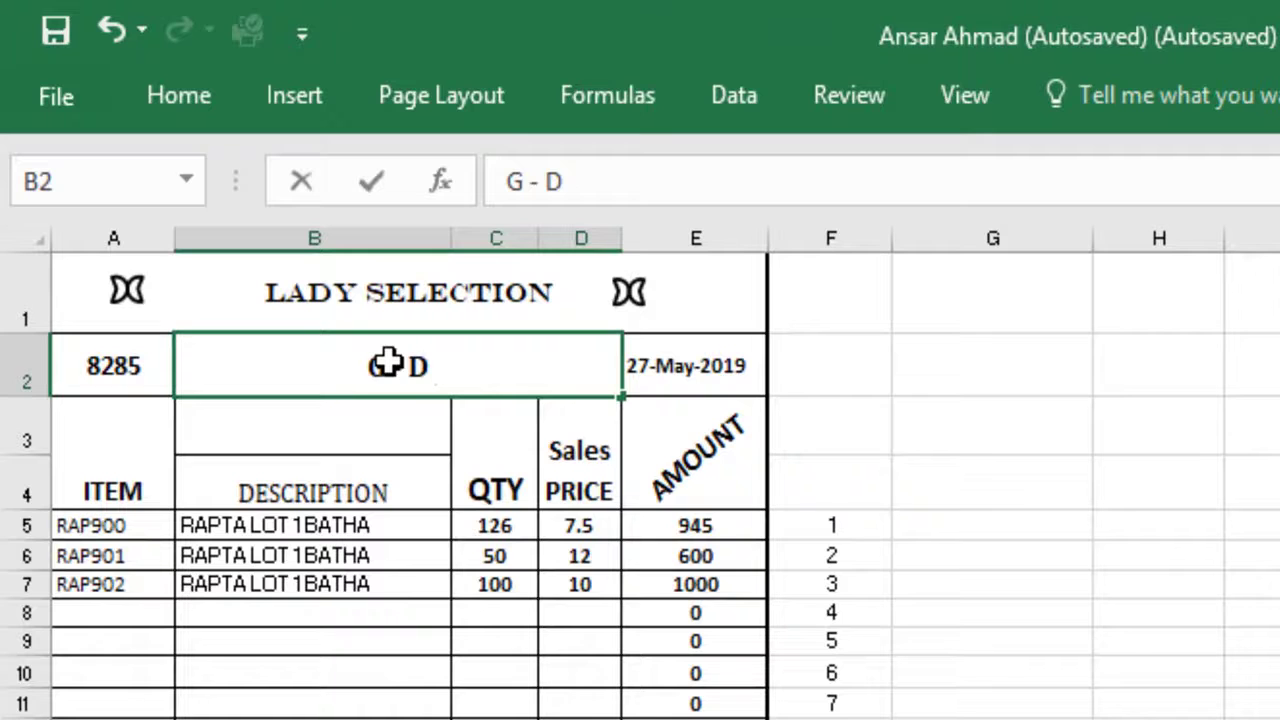
{"action": "type", "text": "-\\"}
{"action": "key", "text": "Return"}
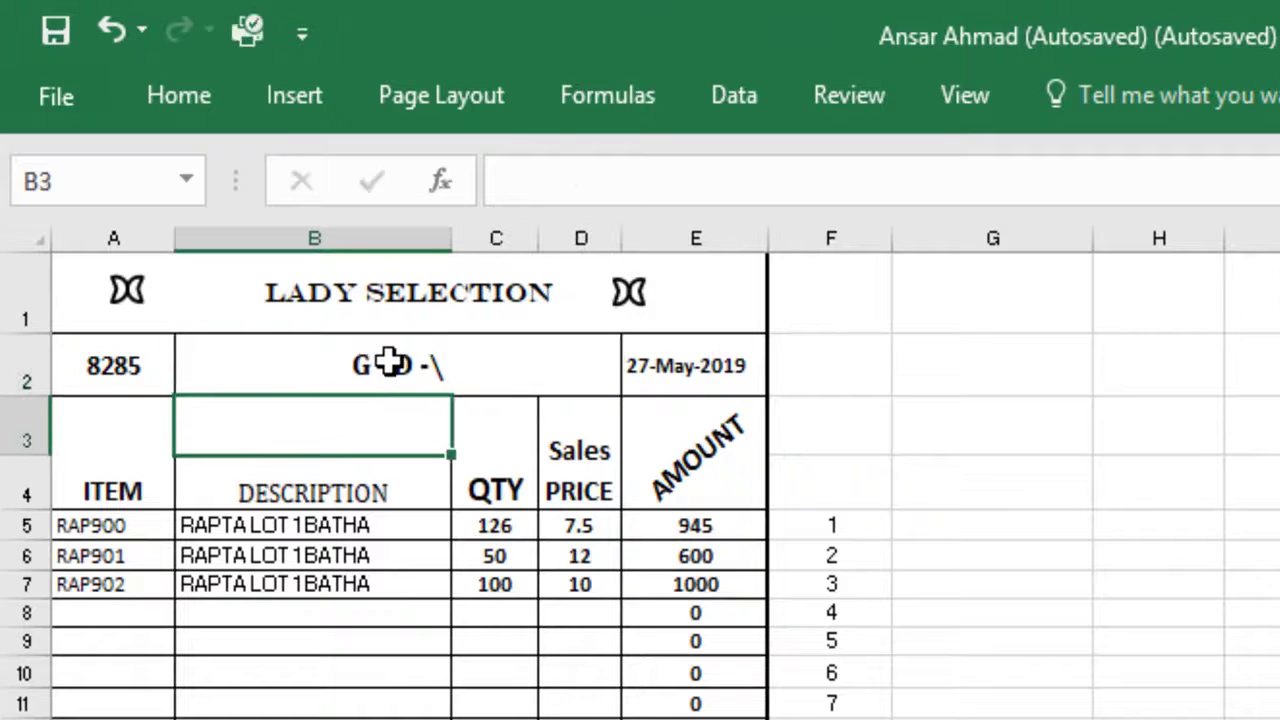
{"action": "key", "text": "F2"}
{"action": "left_click", "coordinate": [390, 362]}
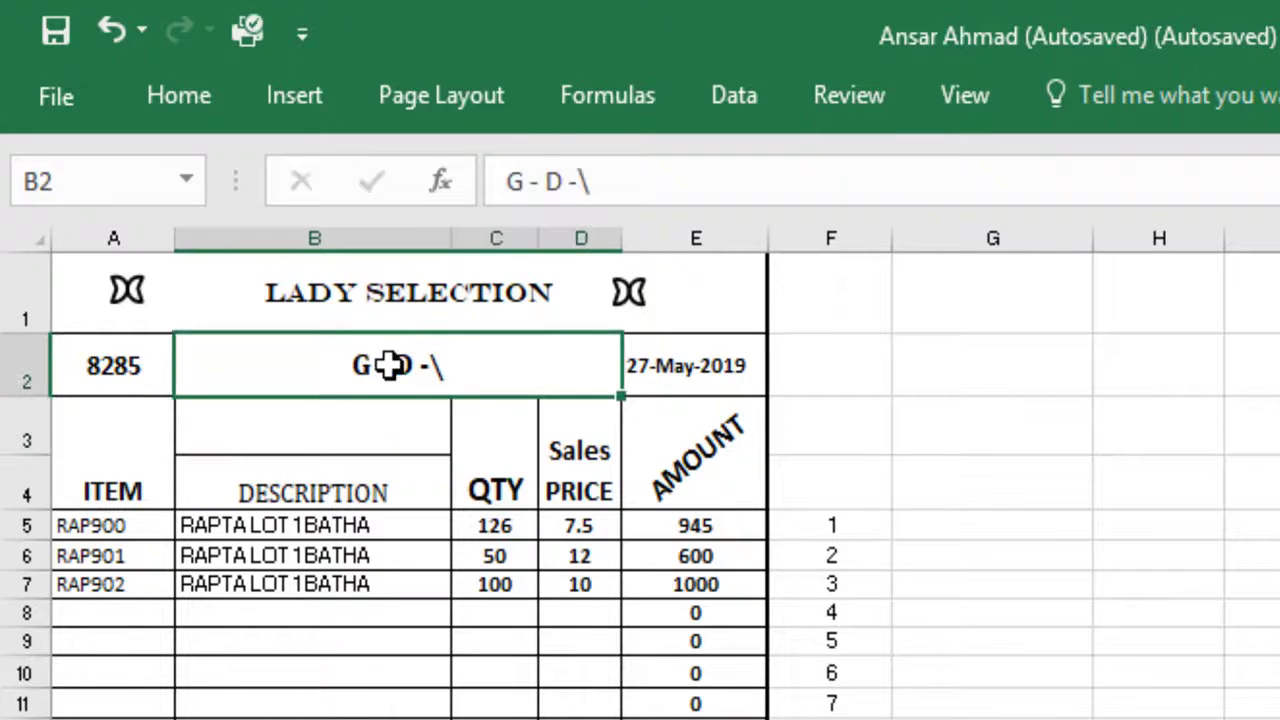
{"action": "key", "text": "Delete"}
{"action": "scroll", "coordinate": [491, 80], "scroll_direction": "down", "scroll_amount": 10}
Type X back into the emptied cell B57
{"action": "scroll", "coordinate": [460, 117], "scroll_direction": "down", "scroll_amount": 4}
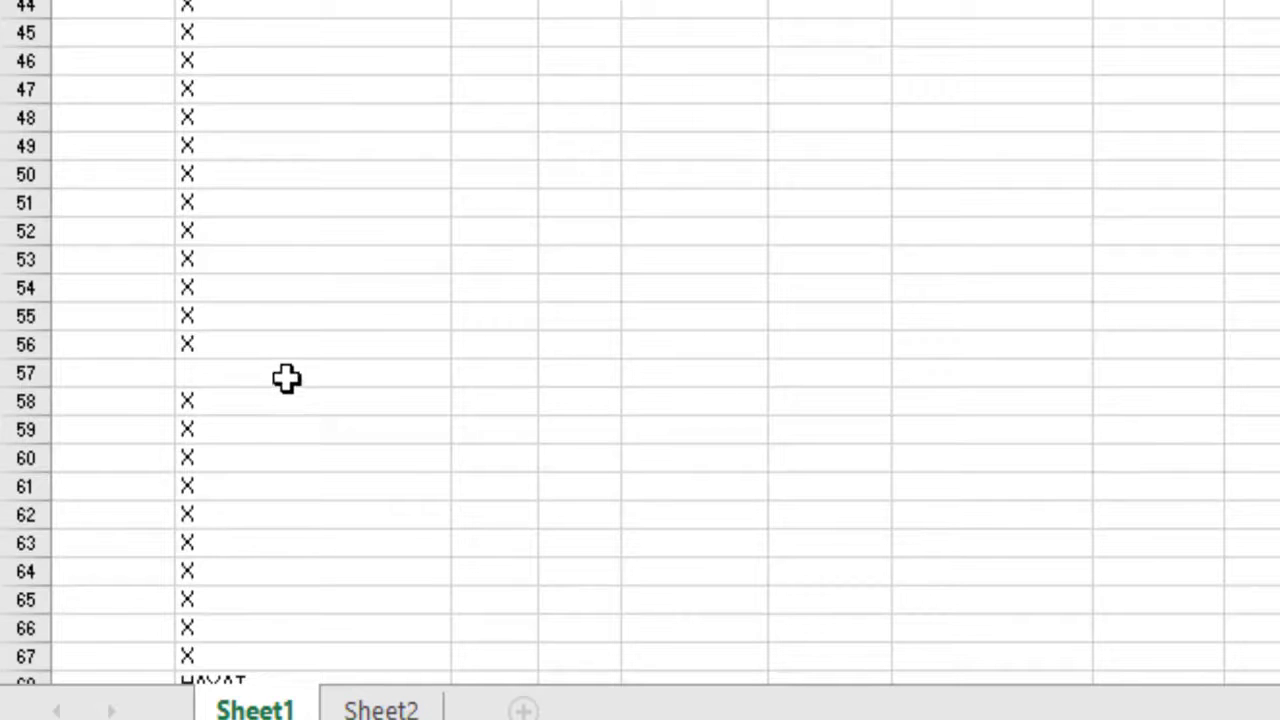
{"action": "left_click", "coordinate": [265, 365]}
{"action": "type", "text": "X"}
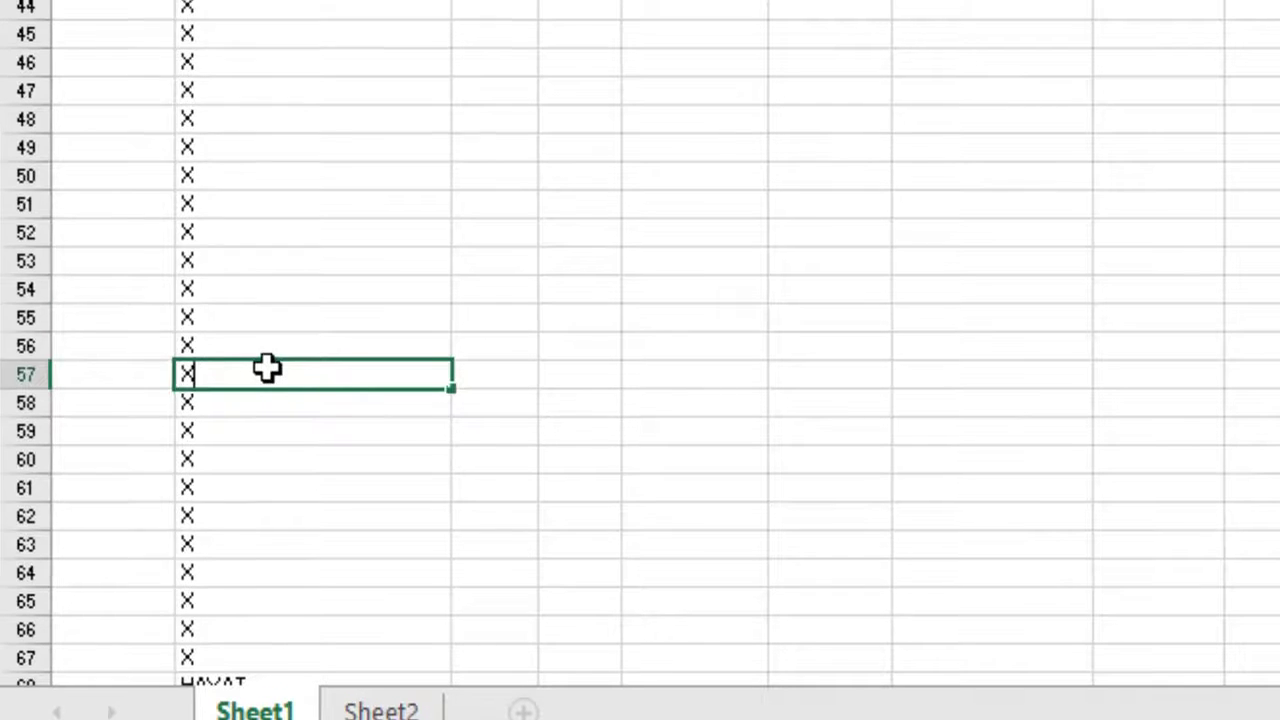
Test AutoComplete in B2 by typing G - D, HAY and KHA, erasing the suggestions
{"action": "key", "text": "Up"}
{"action": "key", "text": "Up"}
{"action": "key", "text": "Up"}
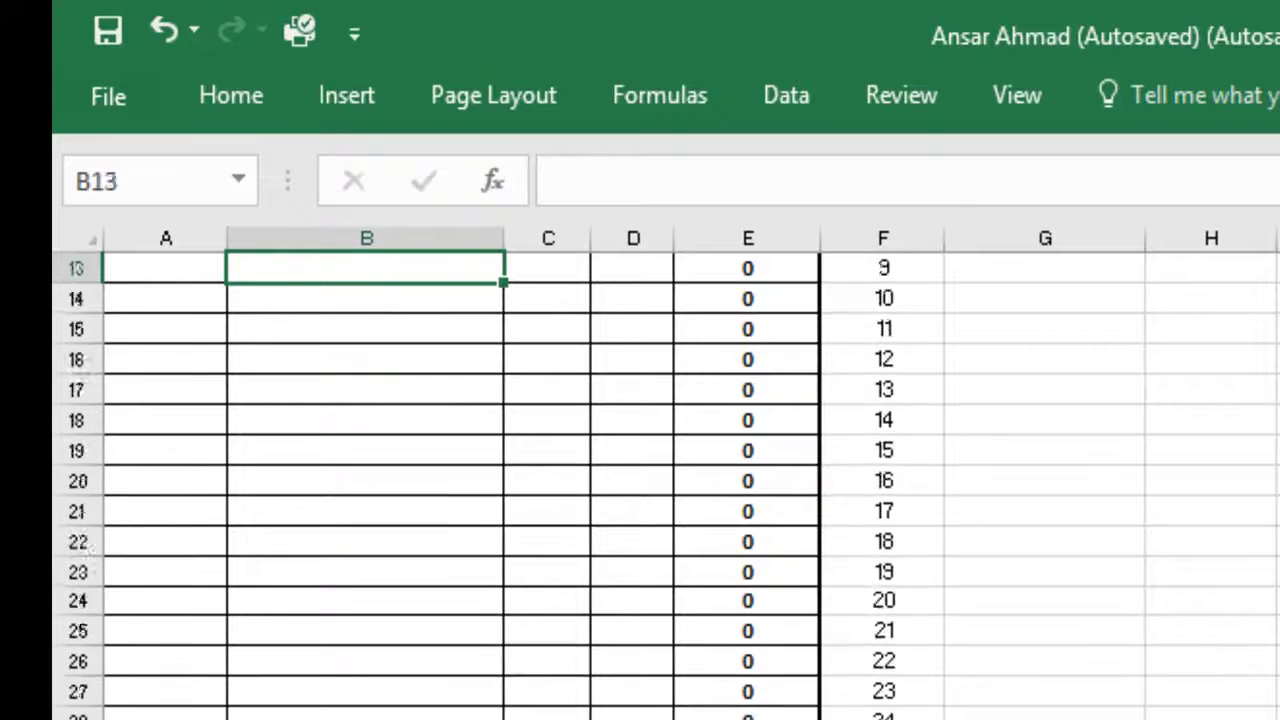
{"action": "key", "text": "Up"}
{"action": "key", "text": "Up"}
{"action": "key", "text": "Up"}
{"action": "key", "text": "Down"}
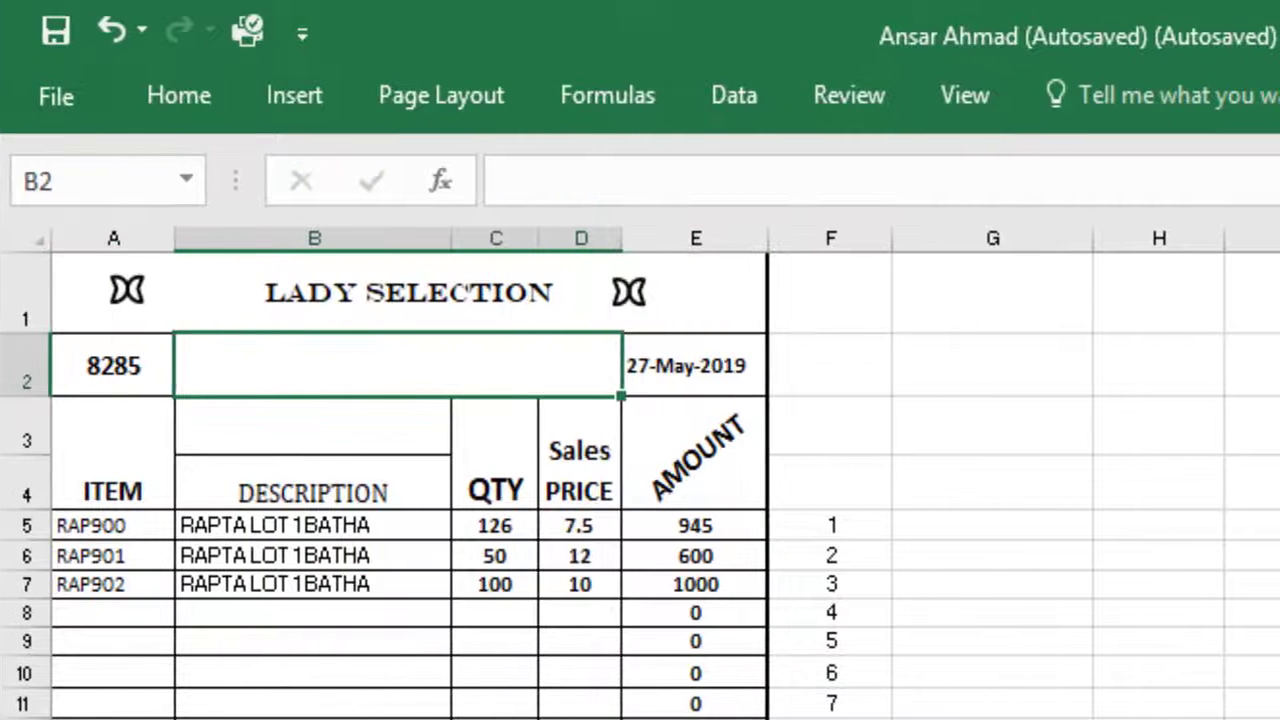
{"action": "type", "text": "G -"}
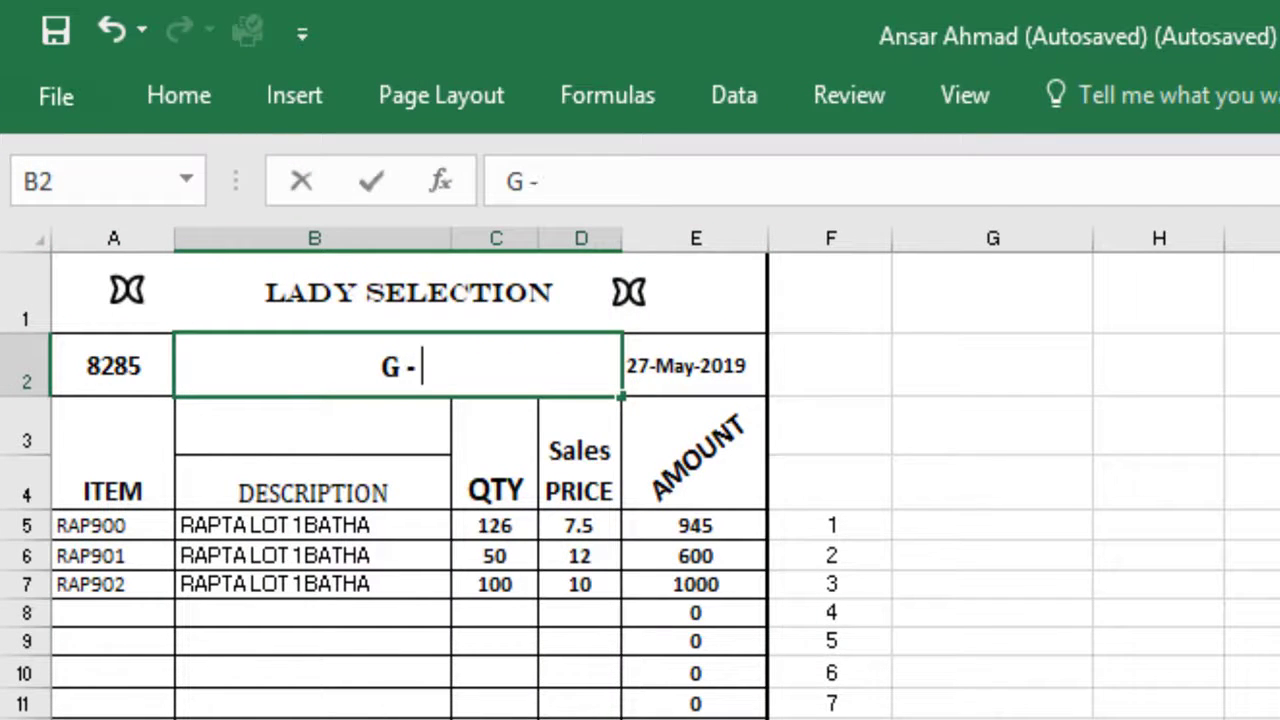
{"action": "type", "text": " D"}
{"action": "key", "text": "BackSpace"}
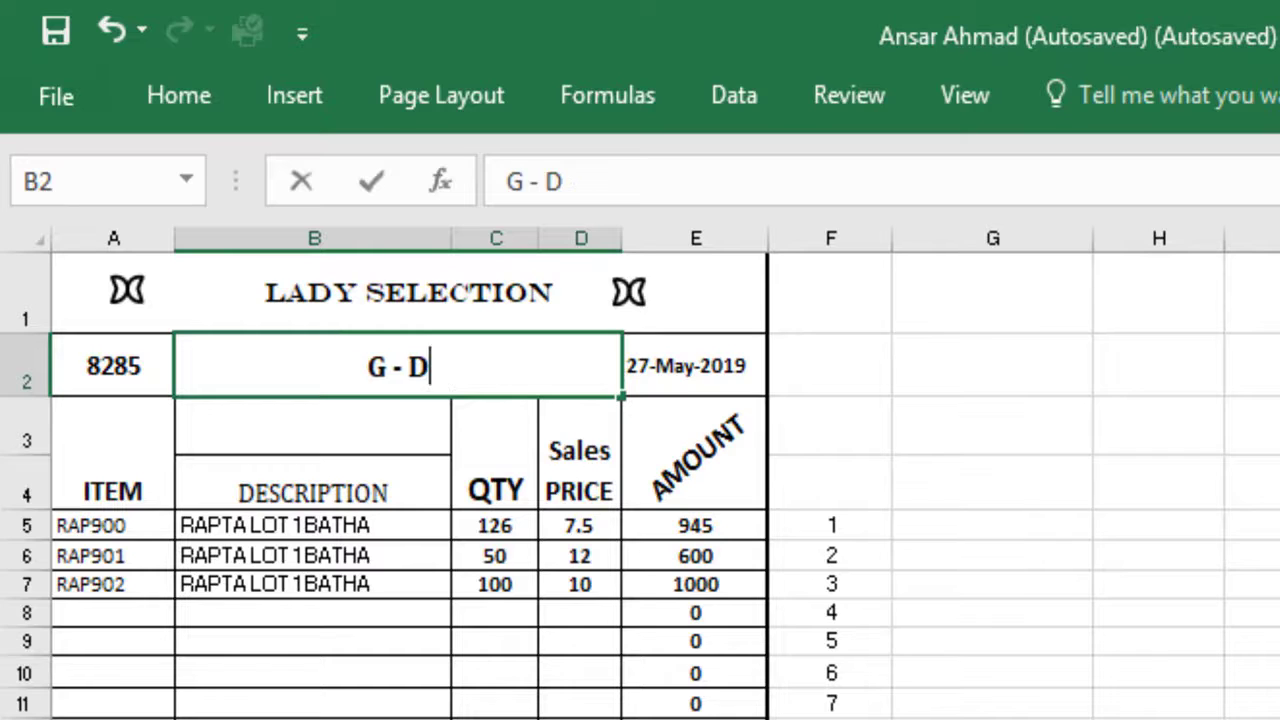
{"action": "key", "text": "BackSpace"}
{"action": "key", "text": "BackSpace"}
{"action": "key", "text": "BackSpace"}
{"action": "key", "text": "BackSpace"}
{"action": "type", "text": "HA"}
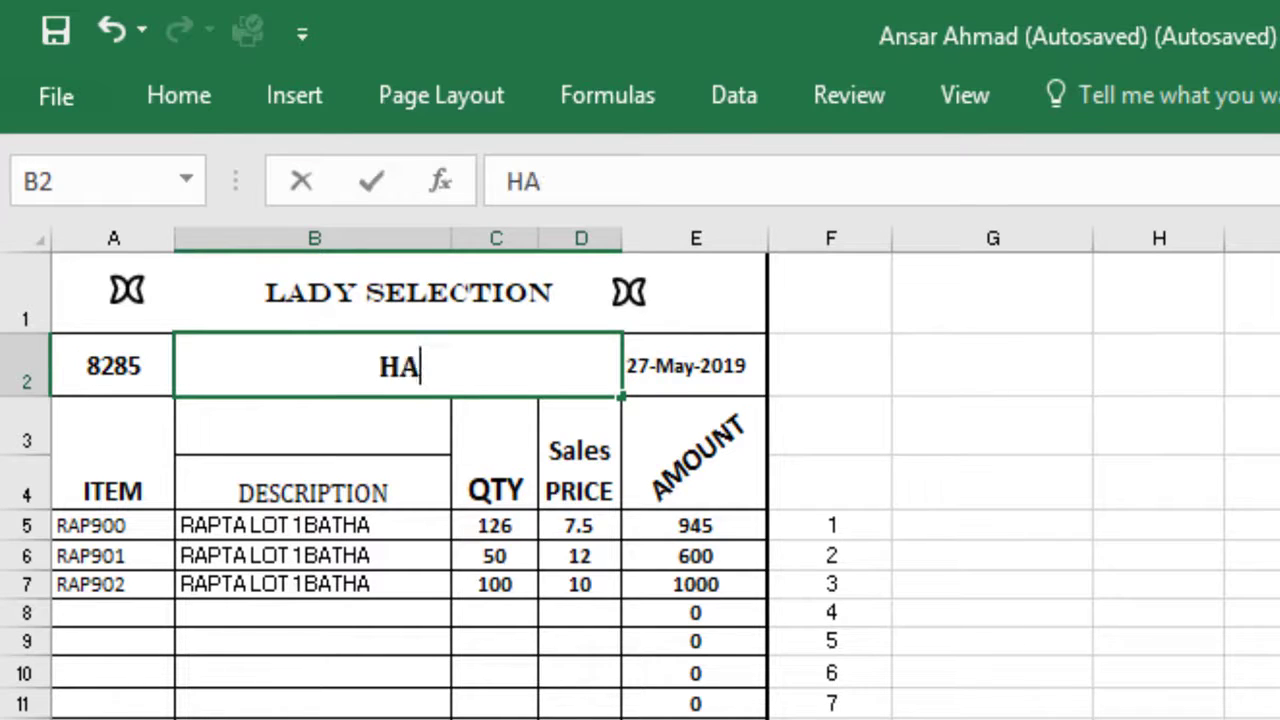
{"action": "type", "text": "Y"}
{"action": "key", "text": "BackSpace"}
{"action": "key", "text": "BackSpace"}
{"action": "key", "text": "BackSpace"}
{"action": "key", "text": "BackSpace"}
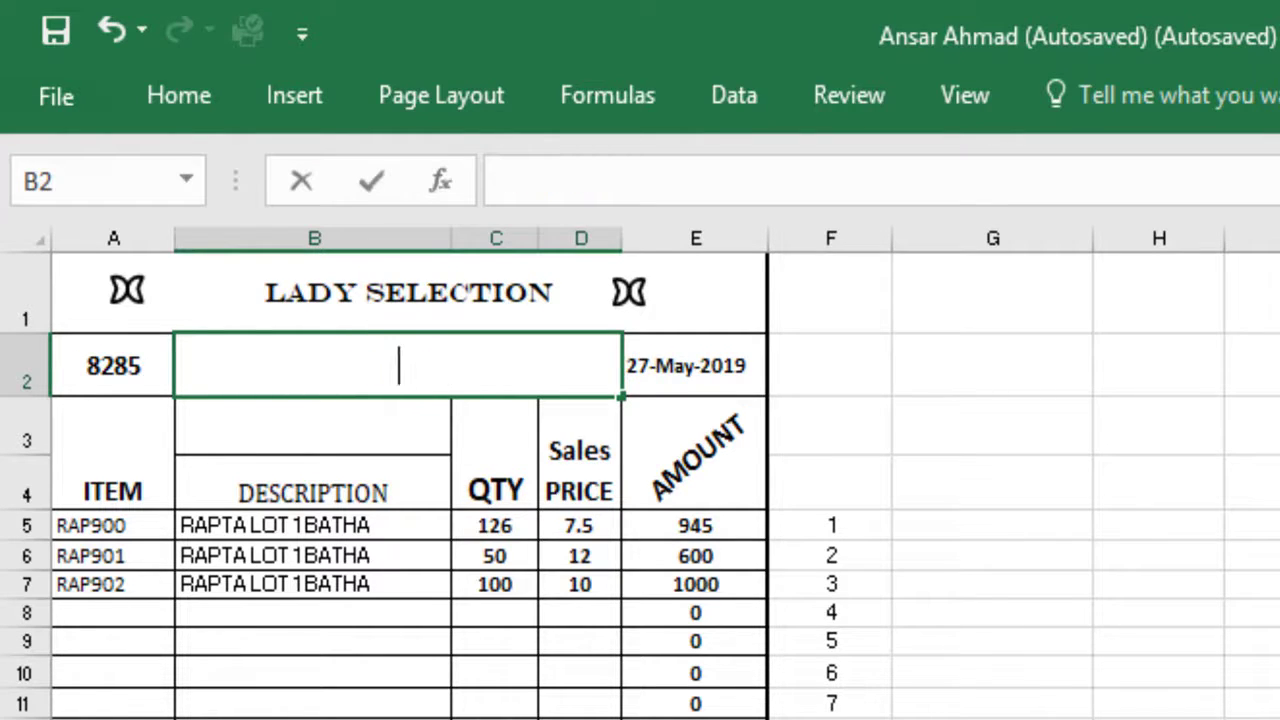
{"action": "type", "text": "KHA"}
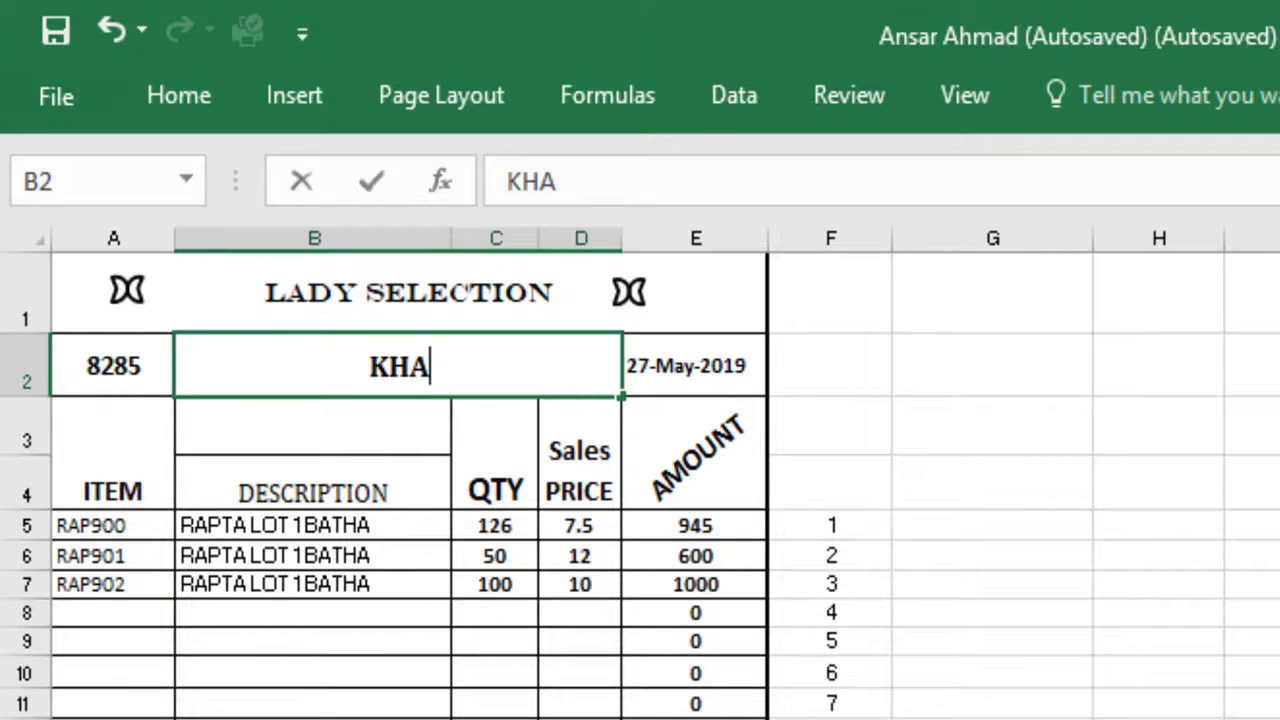
Browse B2's Pick From Drop-down List of existing column entries with Alt+Down, then close it
{"action": "key", "text": "alt+Down"}
{"action": "key", "text": "Down"}
{"action": "key", "text": "Down"}
{"action": "key", "text": "Down"}
{"action": "key", "text": "Down"}
{"action": "key", "text": "Down"}
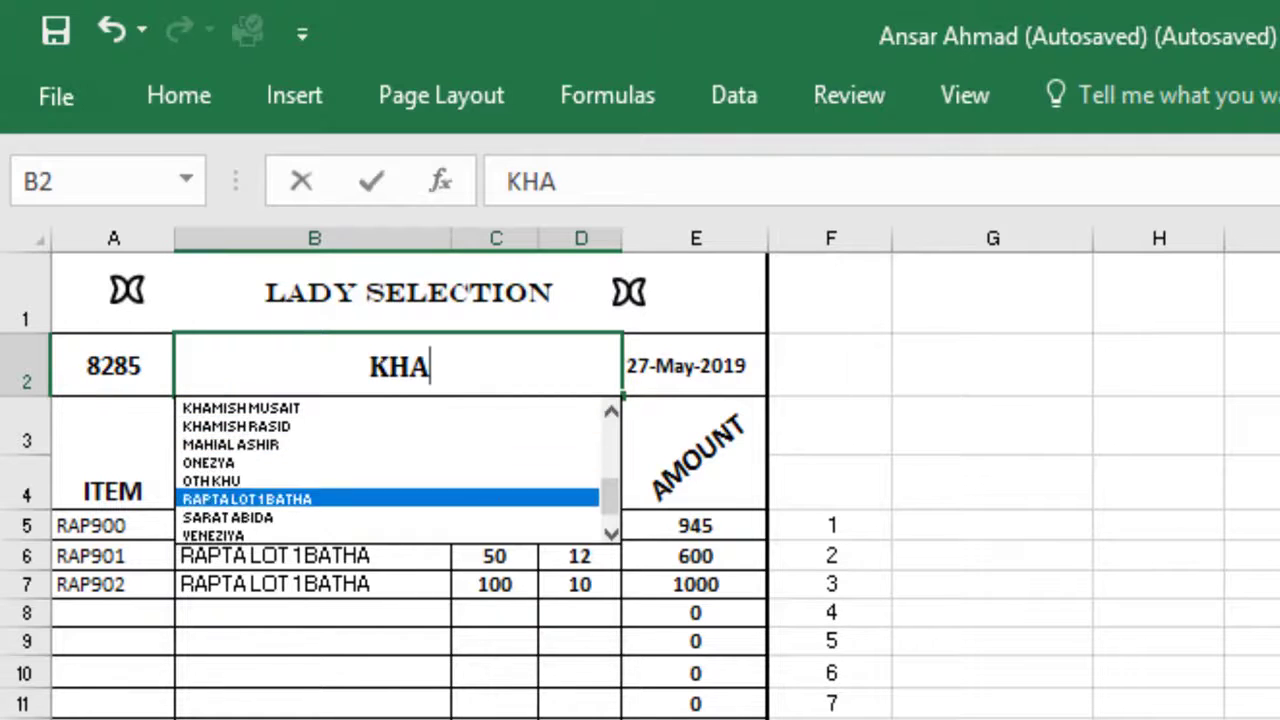
{"action": "key", "text": "Down"}
{"action": "key", "text": "Down"}
{"action": "key", "text": "Down"}
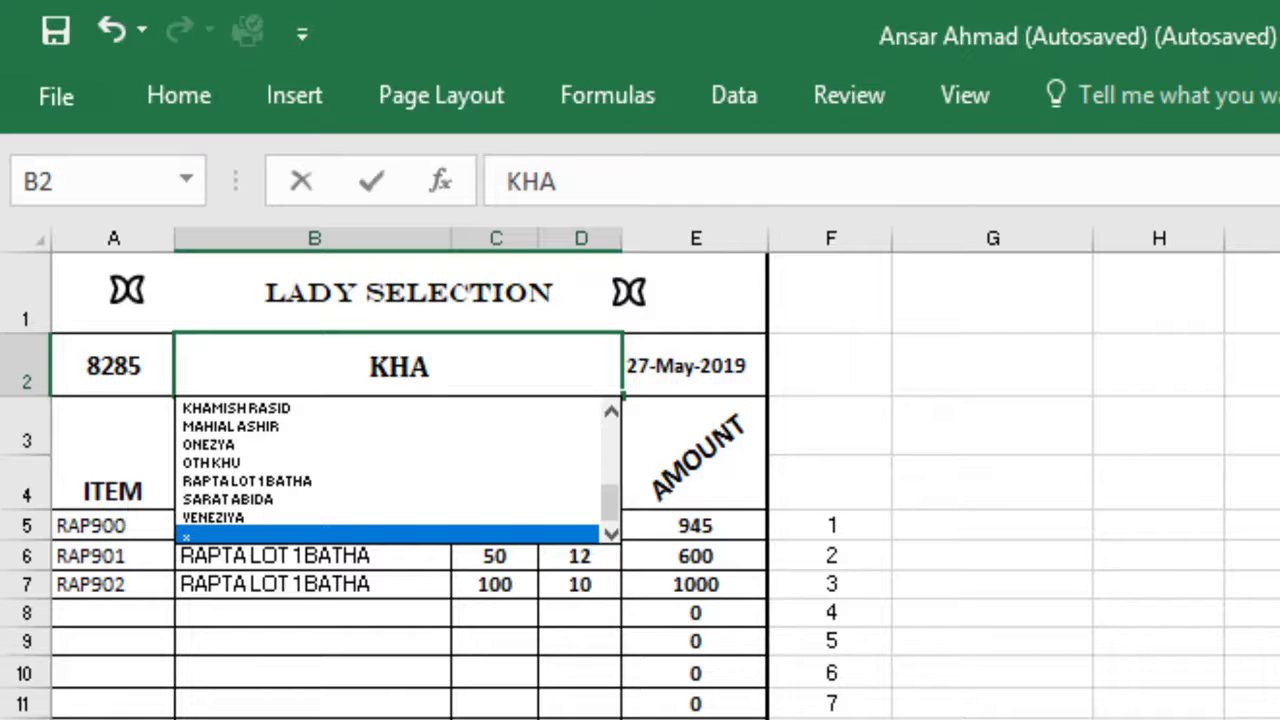
{"action": "key", "text": "Escape"}
Hide the X filler from B42 downward by setting its font colour to white
{"action": "mouse_move", "coordinate": [143, 346]}
{"action": "left_mouse_down"}
{"action": "mouse_move", "coordinate": [147, 563]}
{"action": "mouse_move", "coordinate": [175, 520]}
{"action": "left_mouse_up"}
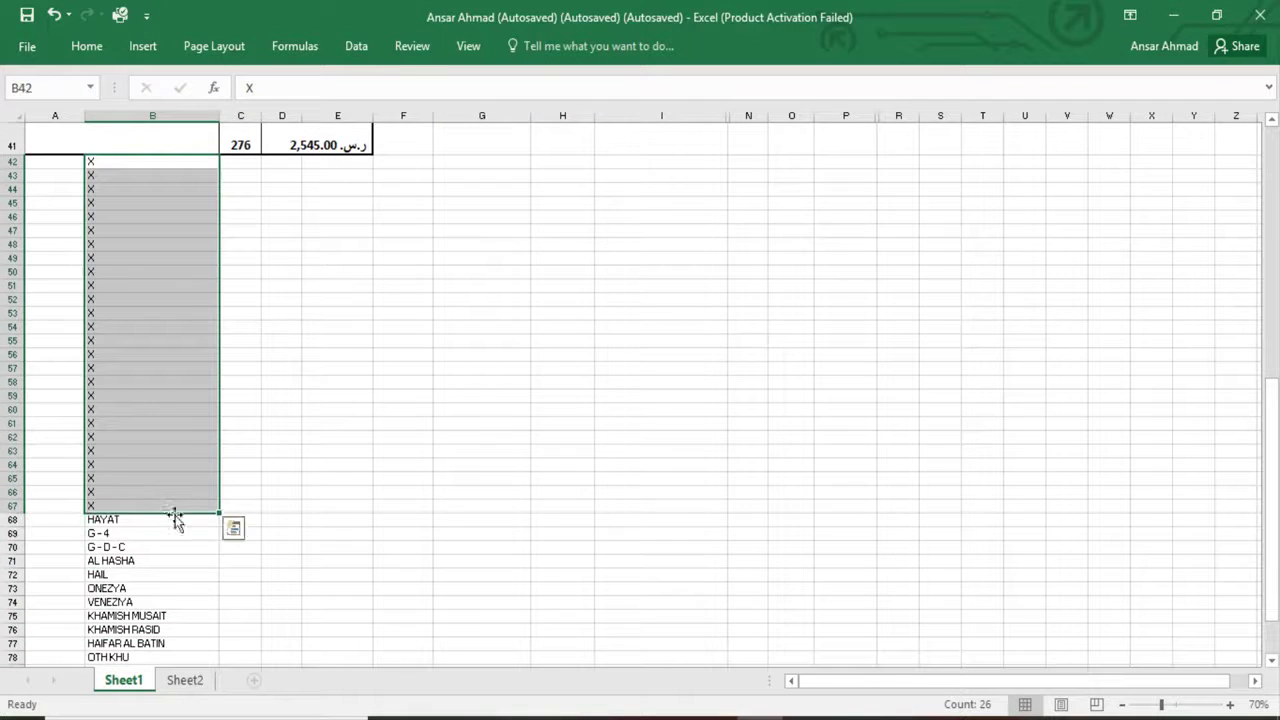
{"action": "scroll", "coordinate": [175, 520], "scroll_direction": "up", "scroll_amount": 2}
{"action": "scroll", "coordinate": [194, 523], "scroll_direction": "up", "scroll_amount": 7}
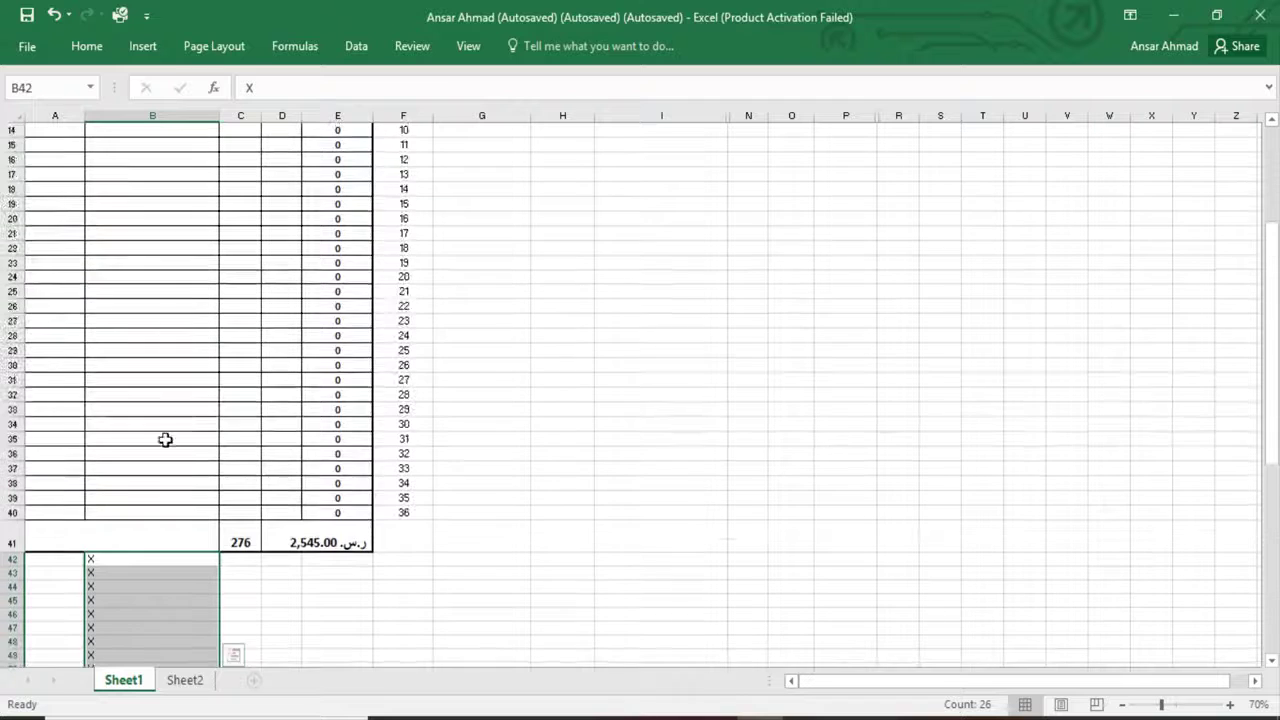
{"action": "left_click", "coordinate": [108, 44]}
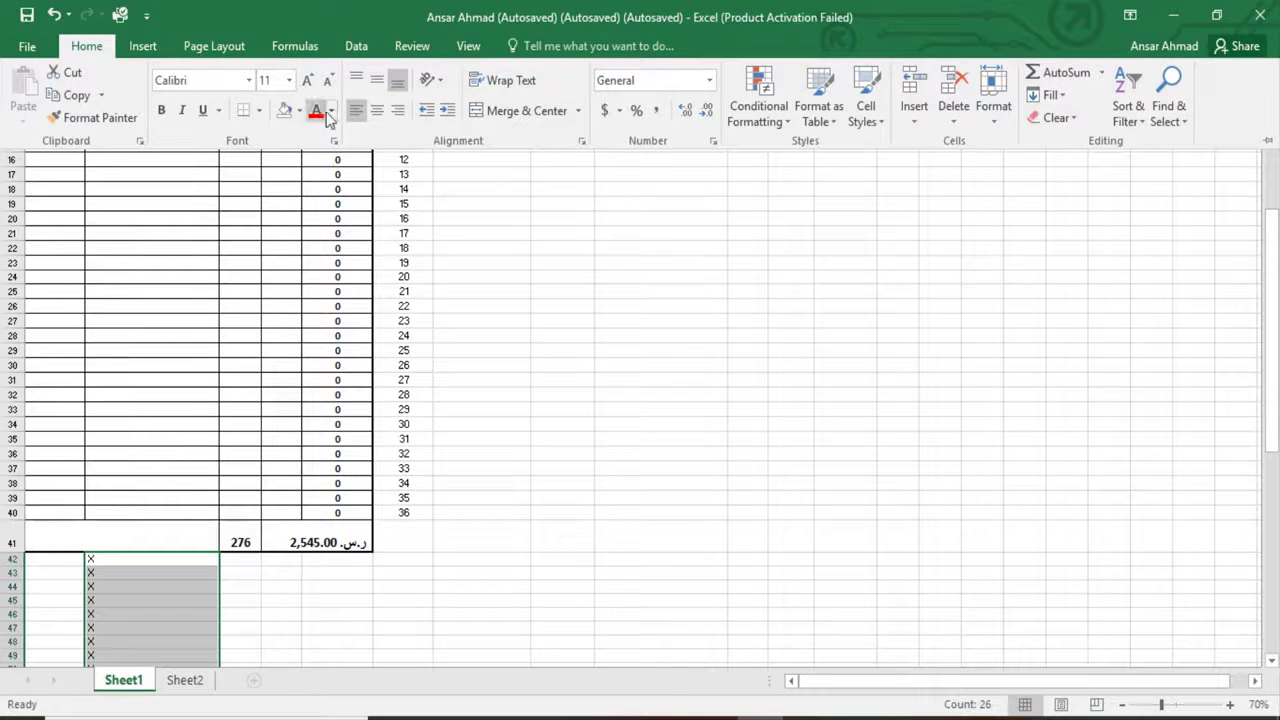
{"action": "left_click", "coordinate": [331, 110]}
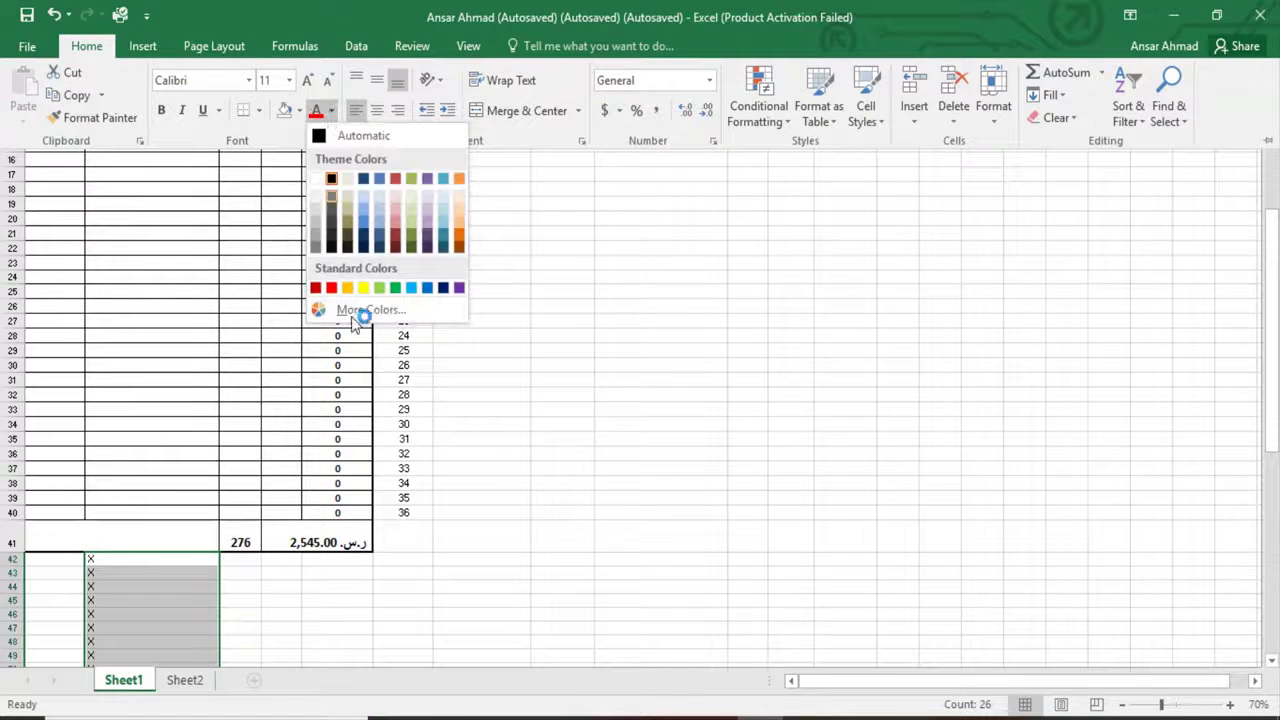
{"action": "left_click", "coordinate": [316, 179]}
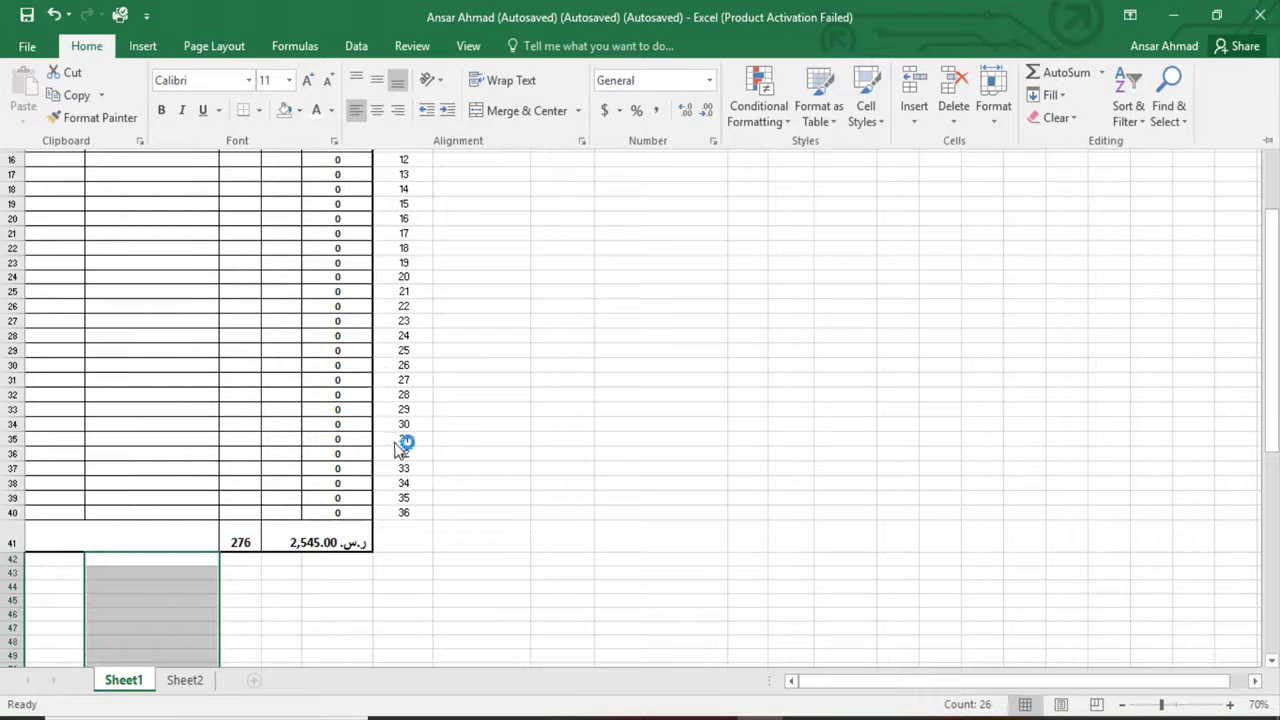
Set the customer names in B68:B84 to white font so they are hidden
{"action": "scroll", "coordinate": [266, 565], "scroll_direction": "down", "scroll_amount": 3}
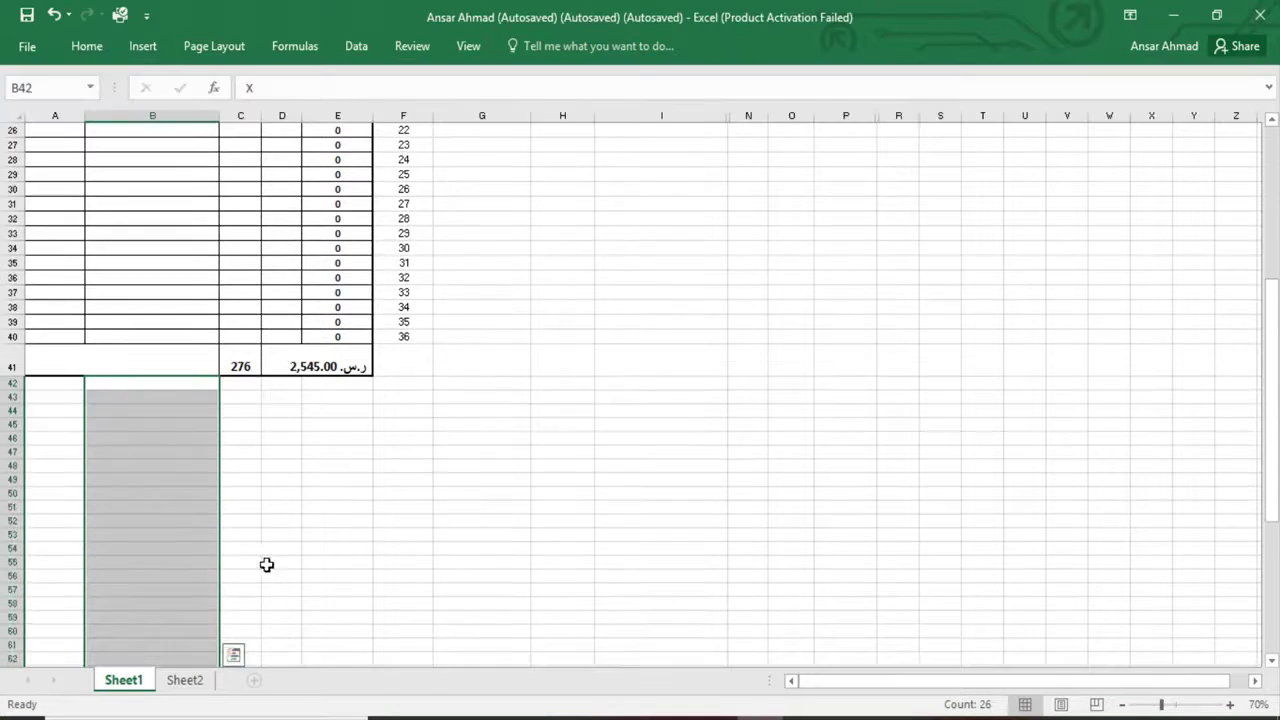
{"action": "scroll", "coordinate": [266, 565], "scroll_direction": "down", "scroll_amount": 4}
{"action": "left_click", "coordinate": [108, 386]}
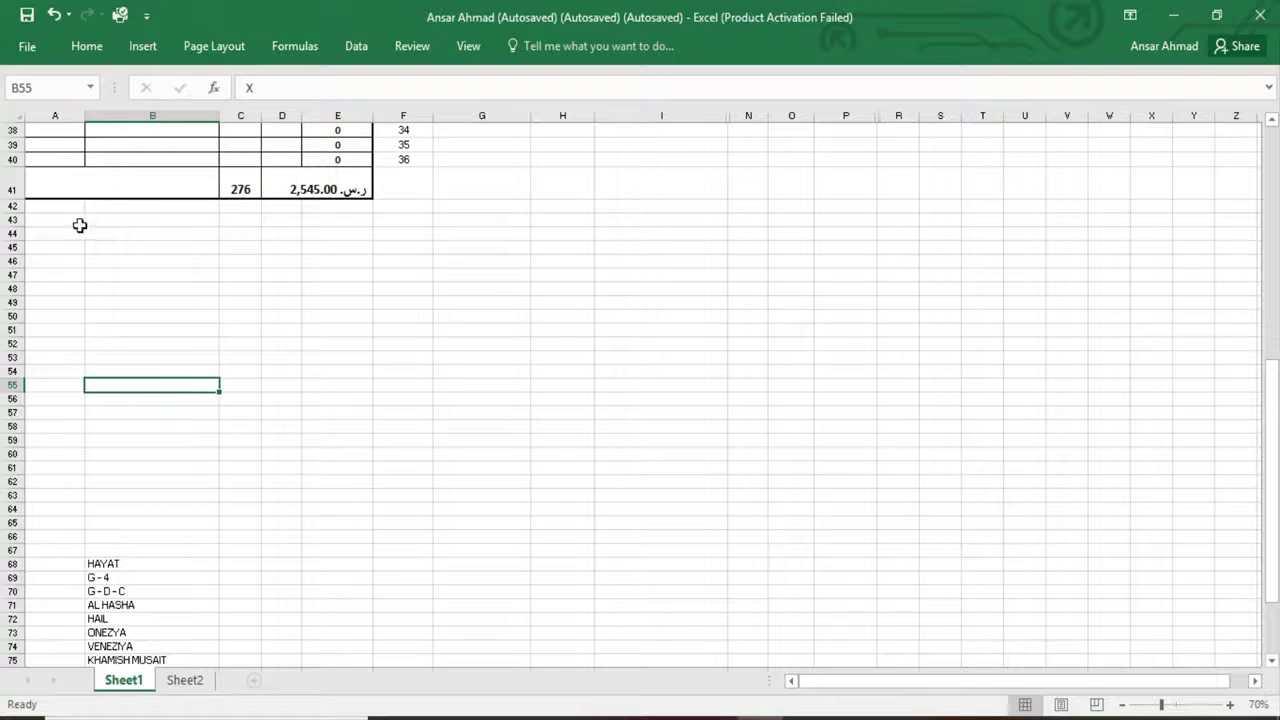
{"action": "scroll", "coordinate": [126, 491], "scroll_direction": "down", "scroll_amount": 2}
{"action": "scroll", "coordinate": [123, 429], "scroll_direction": "down", "scroll_amount": 1}
{"action": "left_click", "coordinate": [120, 416]}
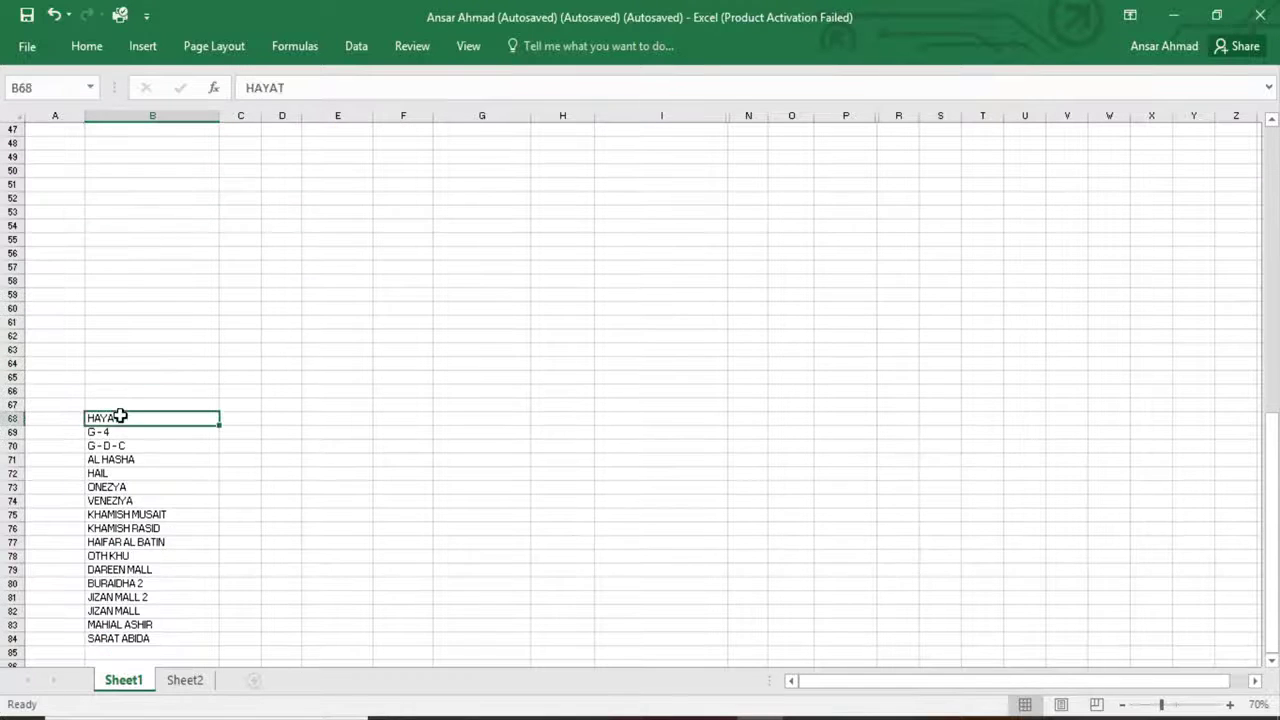
{"action": "left_click_drag", "start_coordinate": [120, 416], "coordinate": [158, 636]}
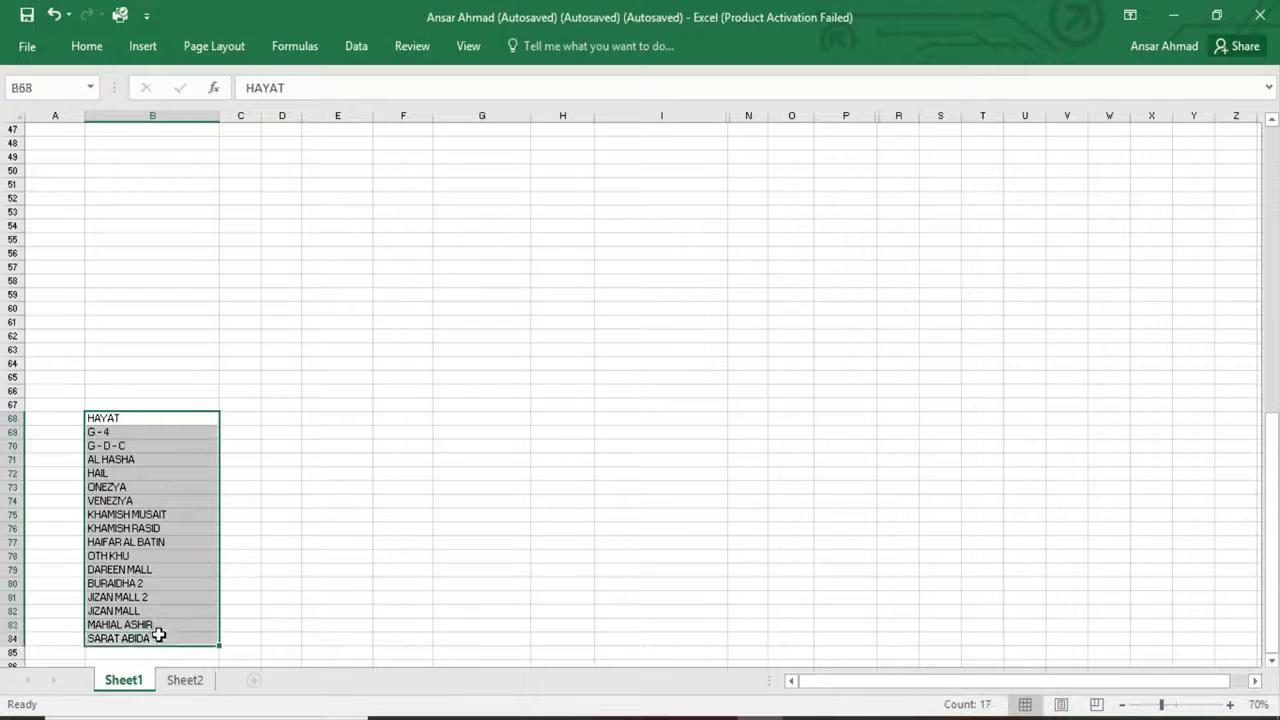
{"action": "left_click", "coordinate": [92, 46]}
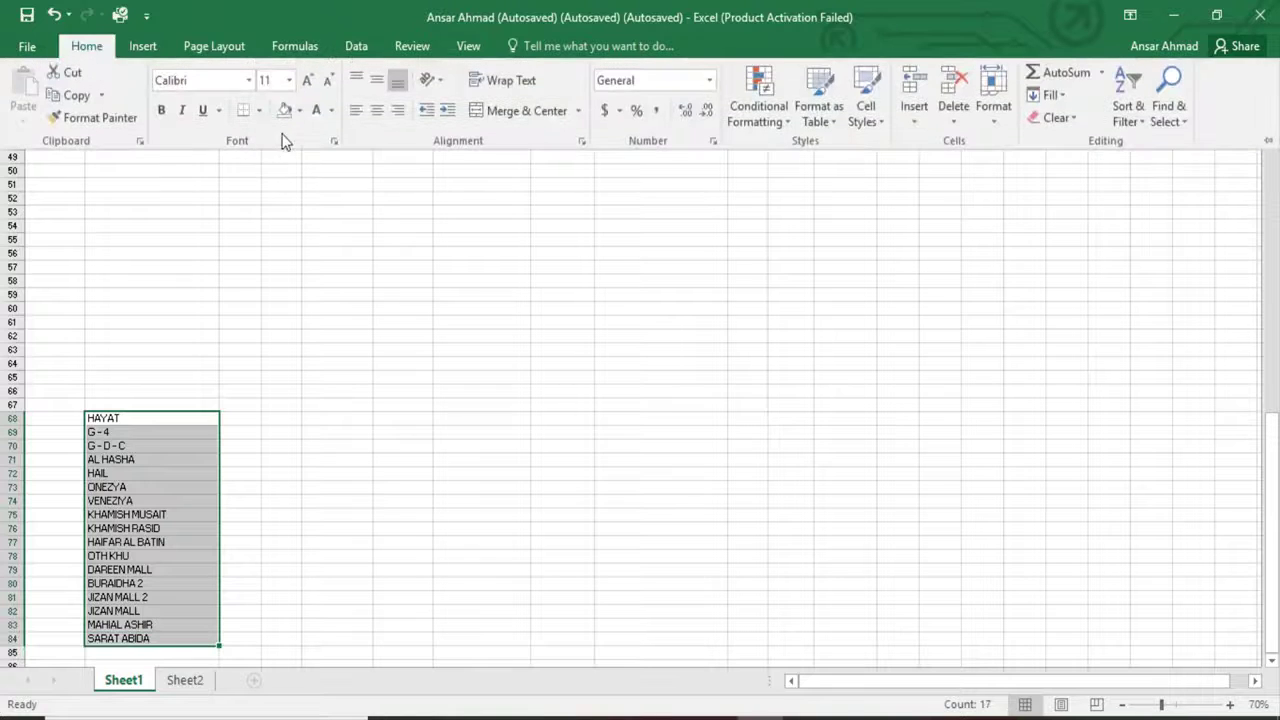
{"action": "left_click", "coordinate": [316, 110]}
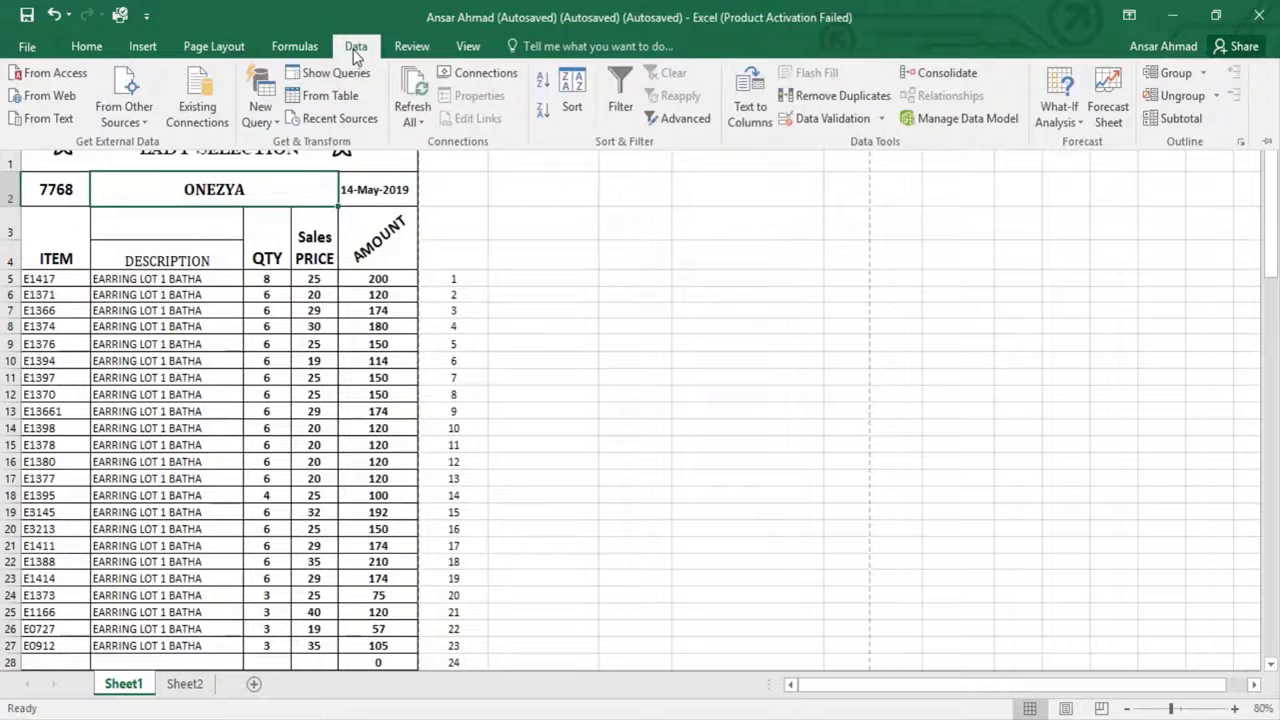
Set B2's Data Validation to allow a List
{"action": "left_click", "coordinate": [835, 119]}
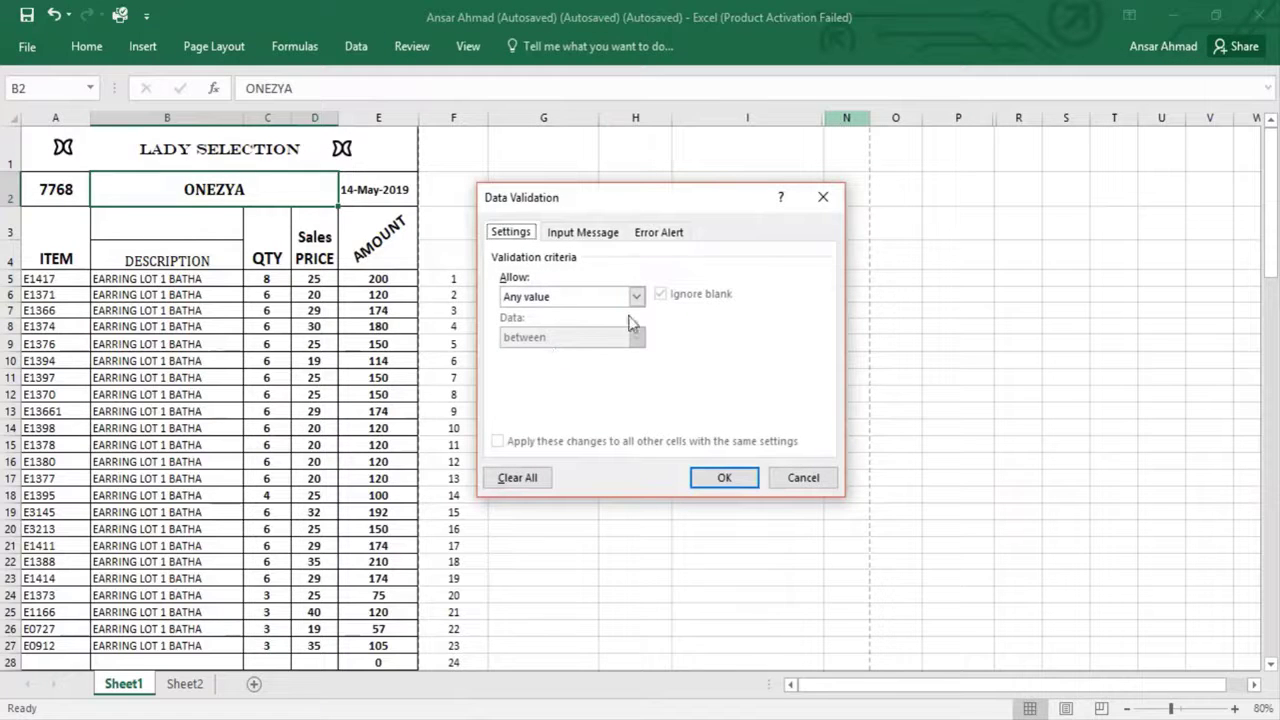
{"action": "left_click", "coordinate": [634, 296]}
{"action": "left_click", "coordinate": [603, 354]}
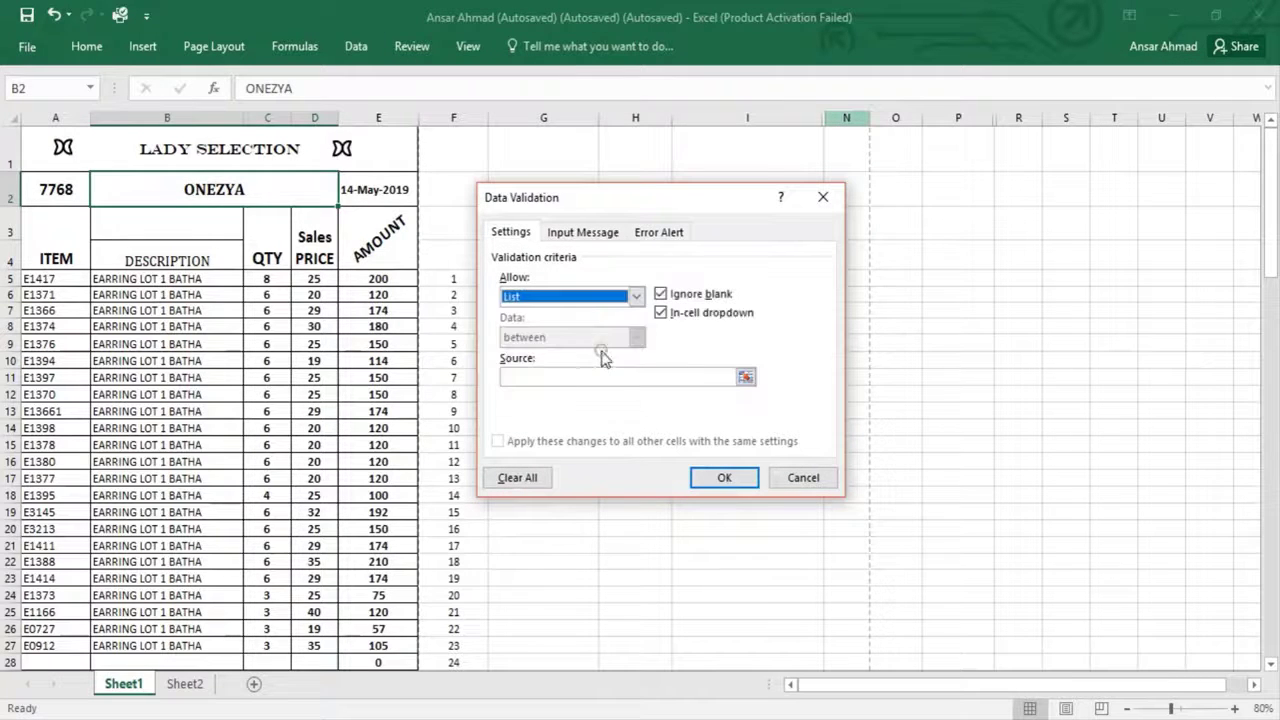
Select I102:I119 as the list source and apply the validation to B2
{"action": "left_click", "coordinate": [745, 377]}
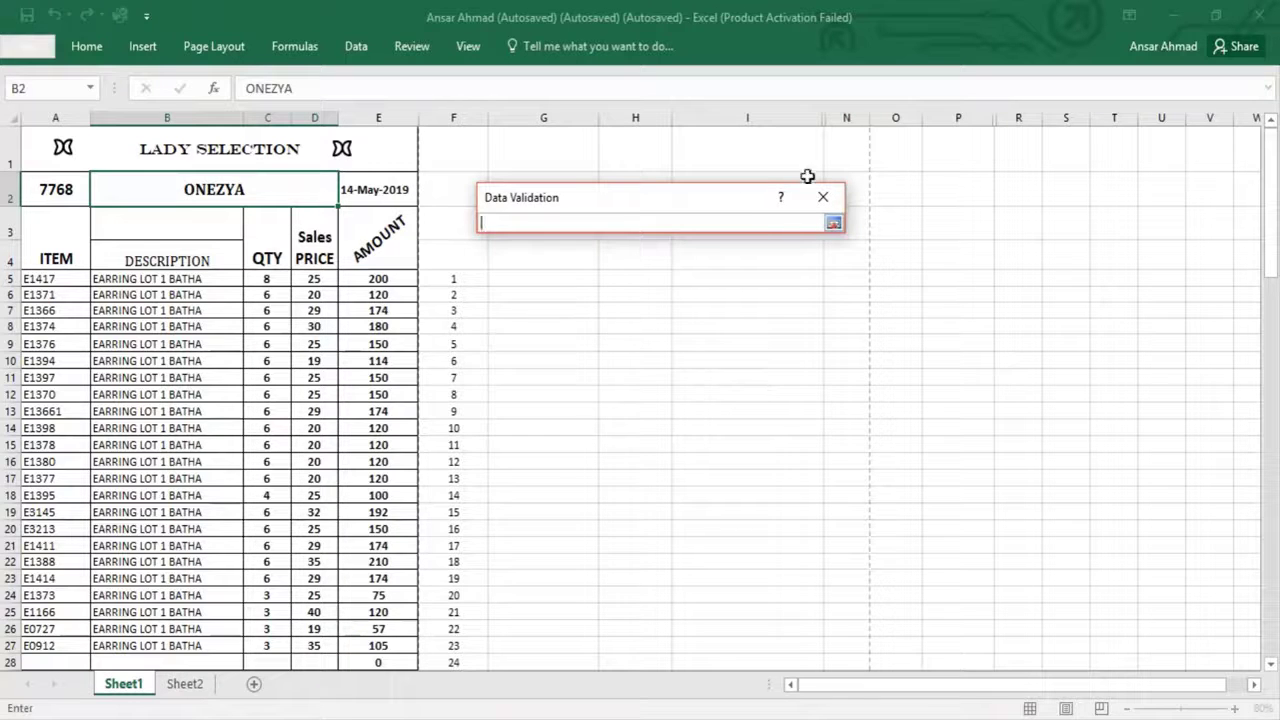
{"action": "scroll", "coordinate": [618, 473], "scroll_direction": "down", "scroll_amount": 3}
{"action": "scroll", "coordinate": [618, 473], "scroll_direction": "down", "scroll_amount": 4}
{"action": "scroll", "coordinate": [618, 473], "scroll_direction": "down", "scroll_amount": 4}
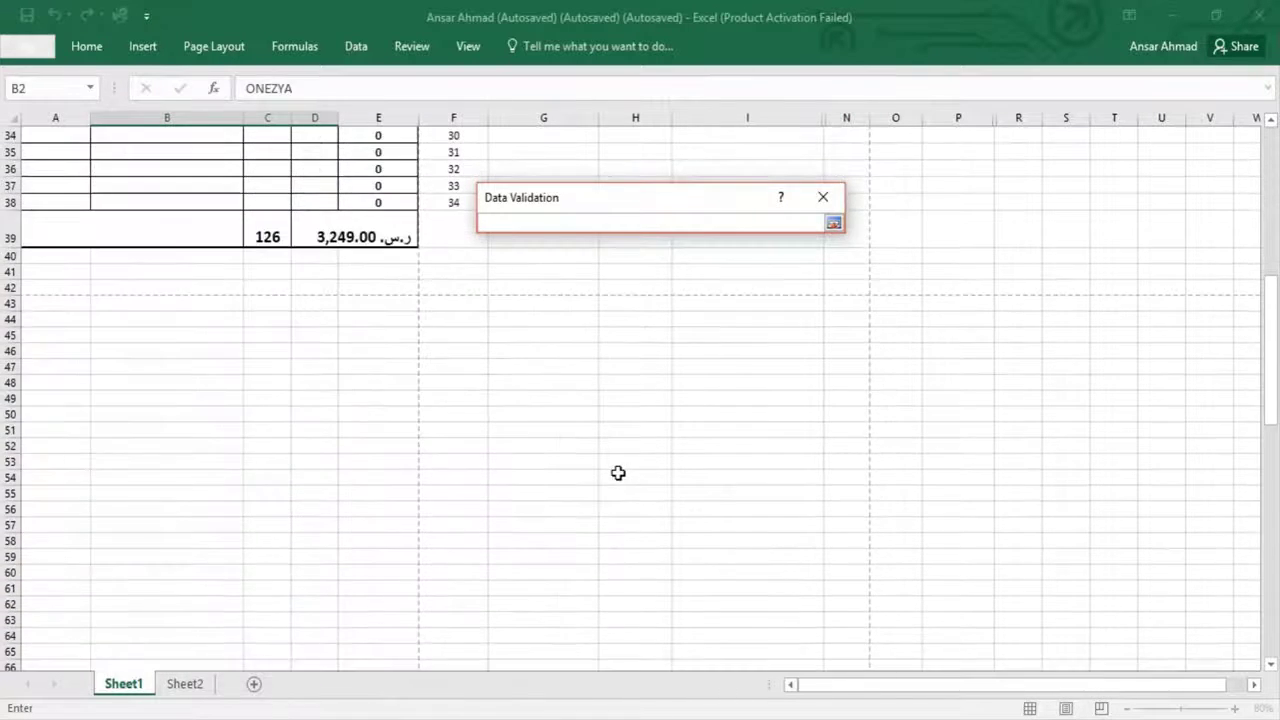
{"action": "scroll", "coordinate": [618, 473], "scroll_direction": "down", "scroll_amount": 7}
{"action": "scroll", "coordinate": [618, 473], "scroll_direction": "down", "scroll_amount": 4}
{"action": "scroll", "coordinate": [618, 473], "scroll_direction": "down", "scroll_amount": 4}
{"action": "scroll", "coordinate": [618, 473], "scroll_direction": "down", "scroll_amount": 1}
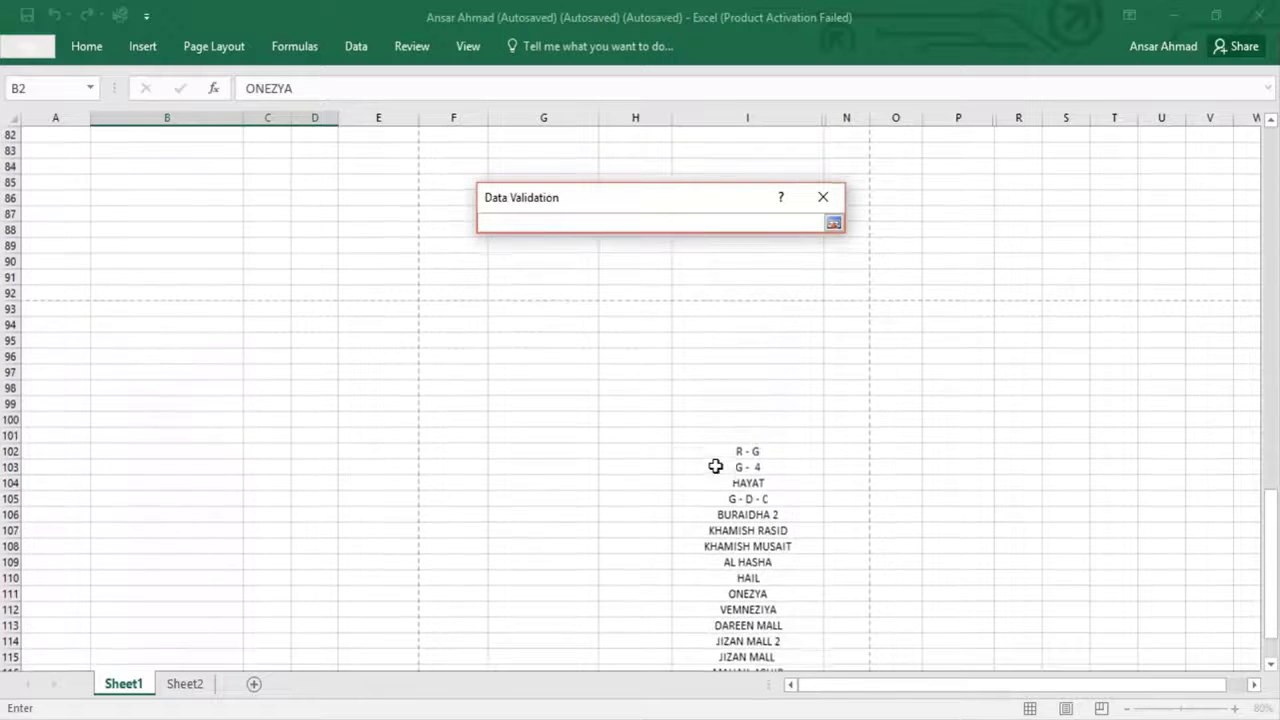
{"action": "left_click_drag", "start_coordinate": [745, 450], "coordinate": [747, 541]}
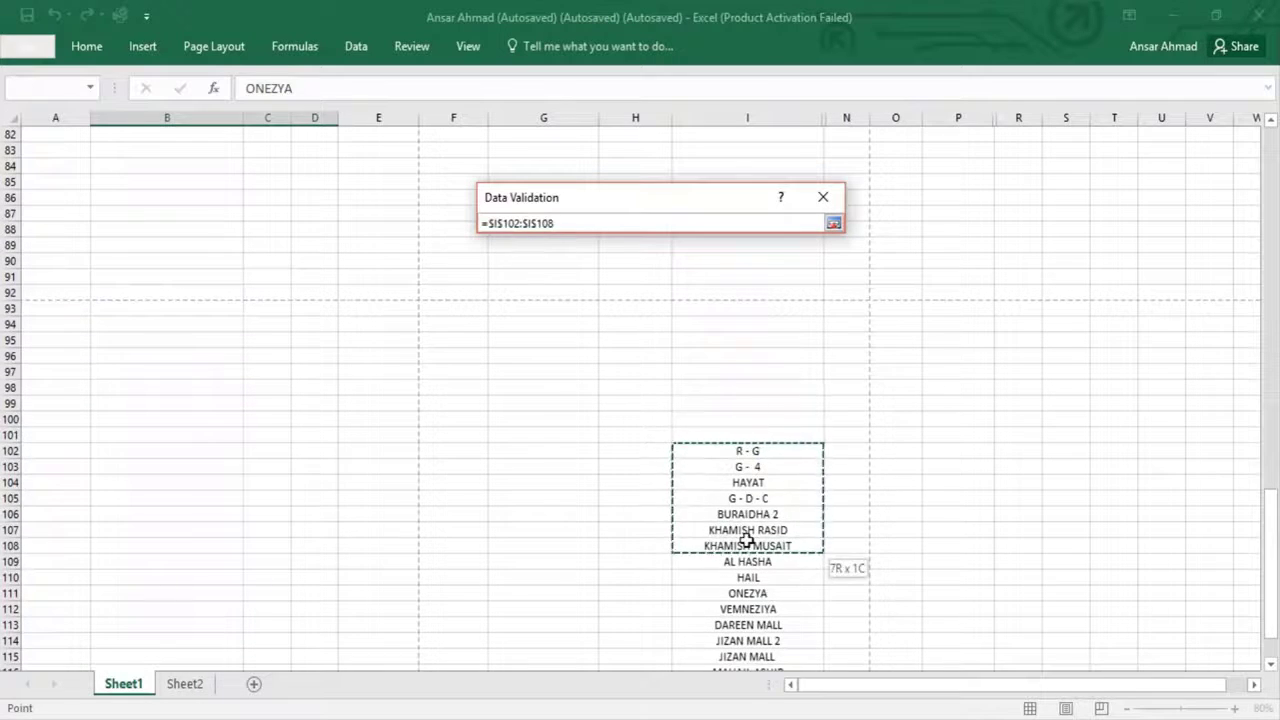
{"action": "key", "text": "shift+Down"}
{"action": "key", "text": "shift+Down"}
{"action": "key", "text": "shift+Down"}
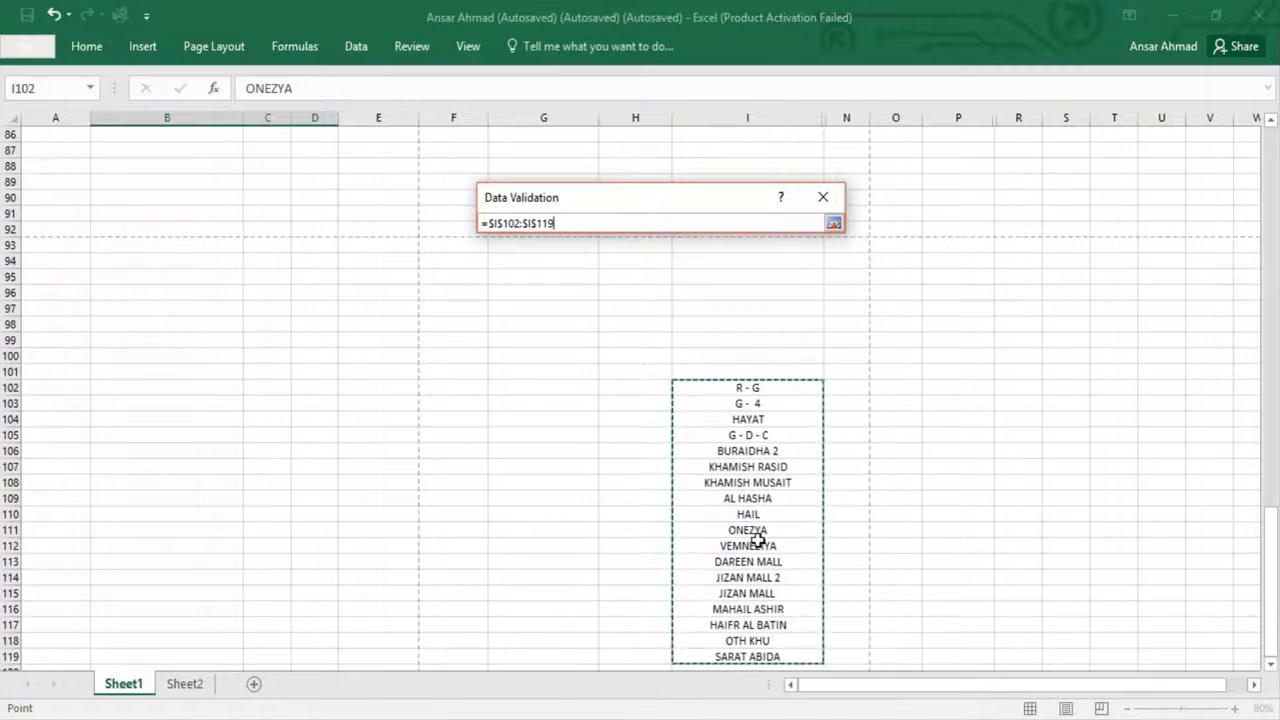
{"action": "left_click", "coordinate": [833, 223]}
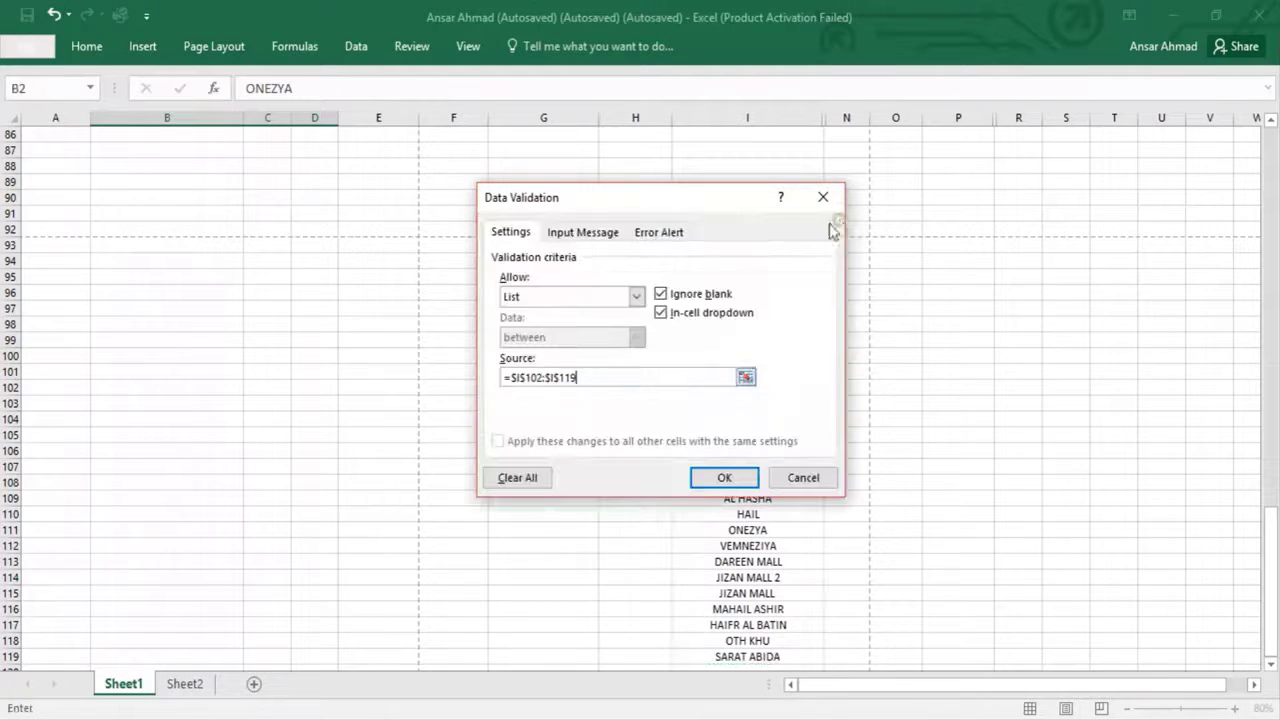
{"action": "scroll", "coordinate": [634, 406], "scroll_direction": "up", "scroll_amount": 20}
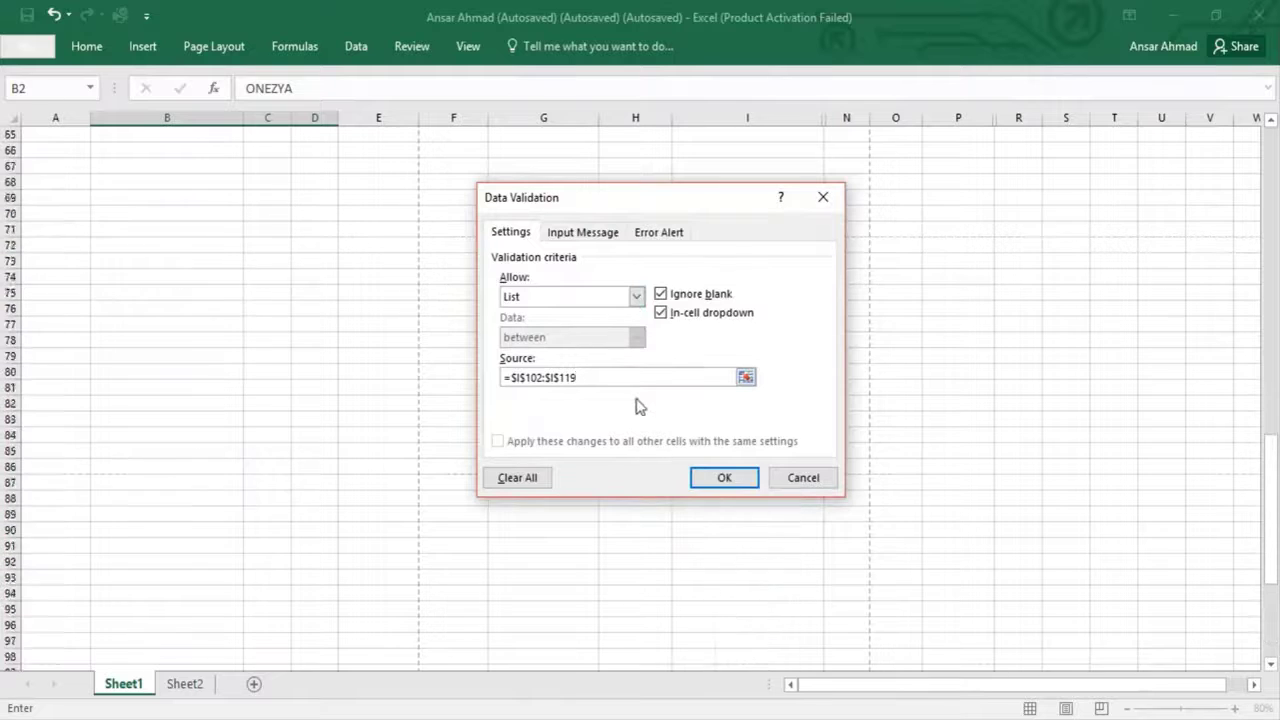
{"action": "scroll", "coordinate": [537, 376], "scroll_direction": "up", "scroll_amount": 3}
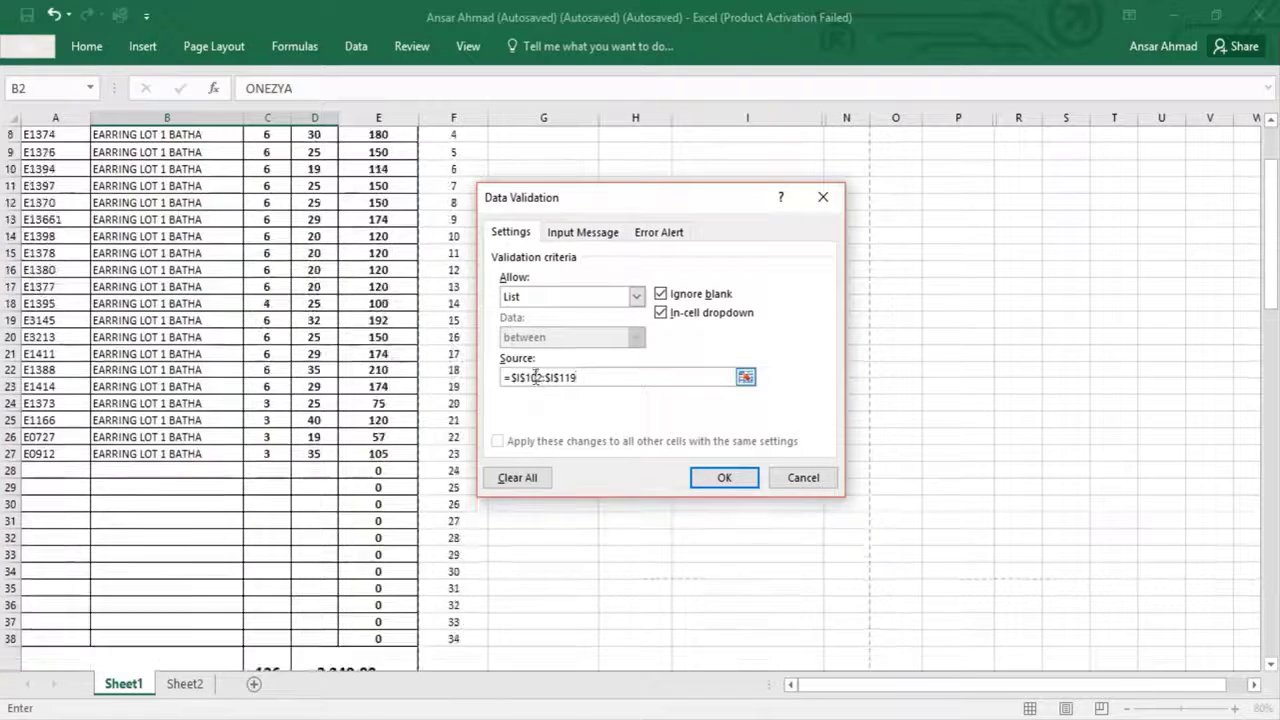
{"action": "scroll", "coordinate": [537, 376], "scroll_direction": "up", "scroll_amount": 3}
{"action": "left_click", "coordinate": [737, 480]}
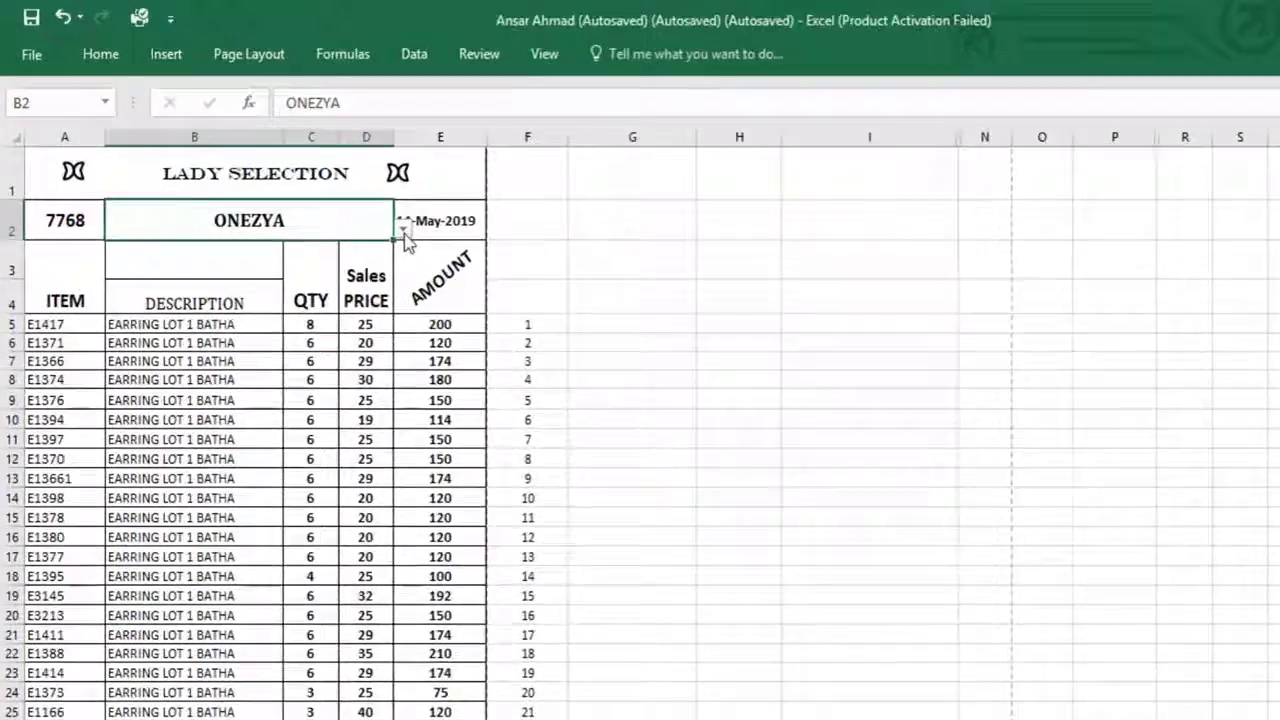
Check B2's store-name dropdown, then enter VENZIYA to trigger the validation error
{"action": "left_click", "coordinate": [346, 198]}
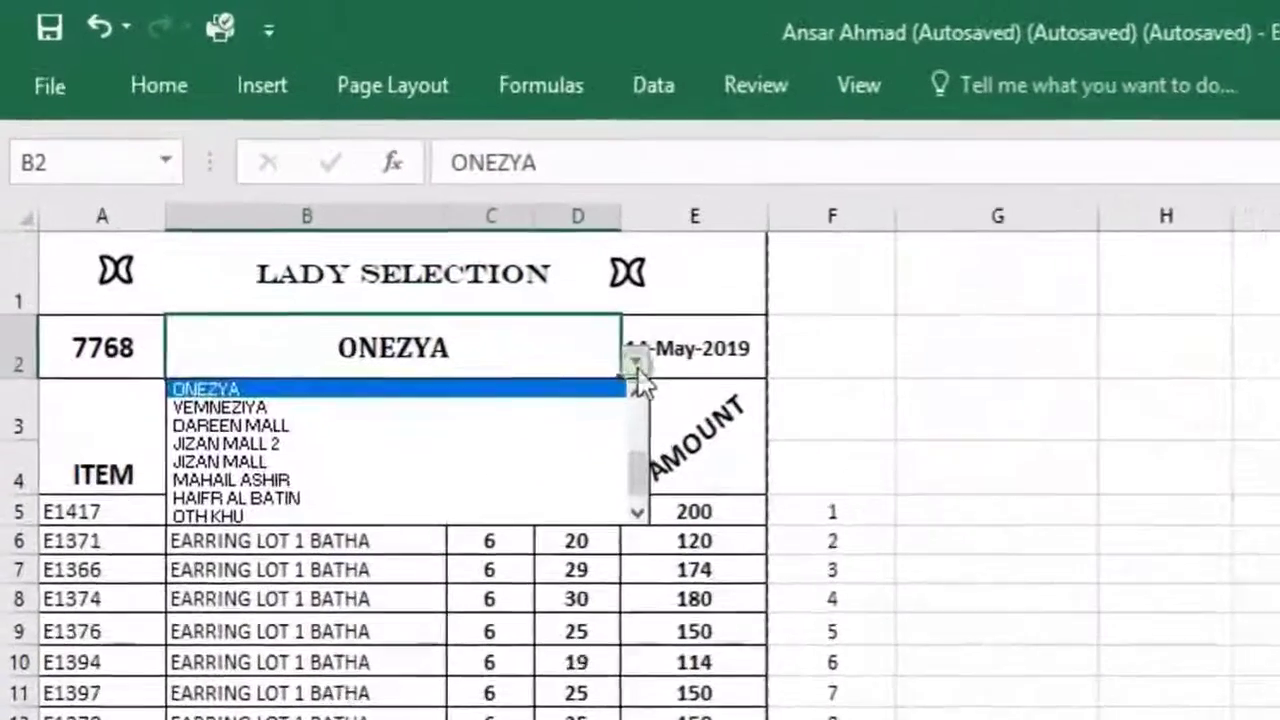
{"action": "left_click", "coordinate": [283, 189]}
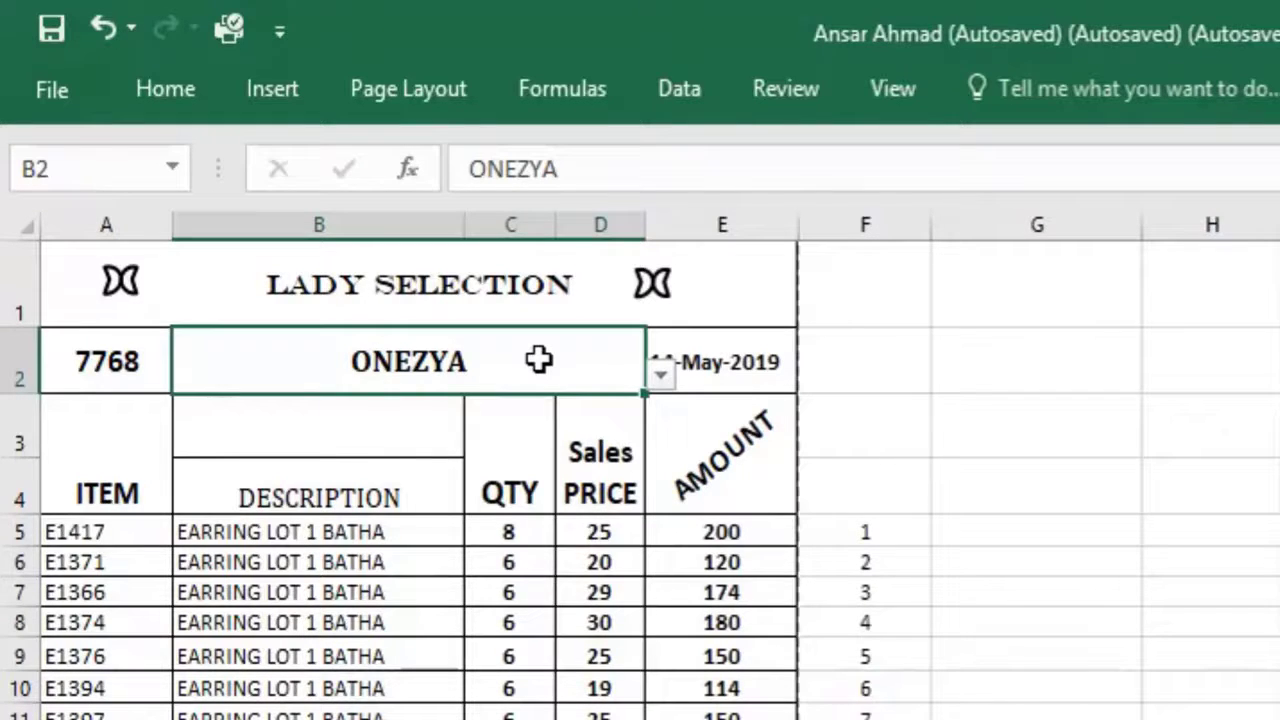
{"action": "type", "text": "VEN"}
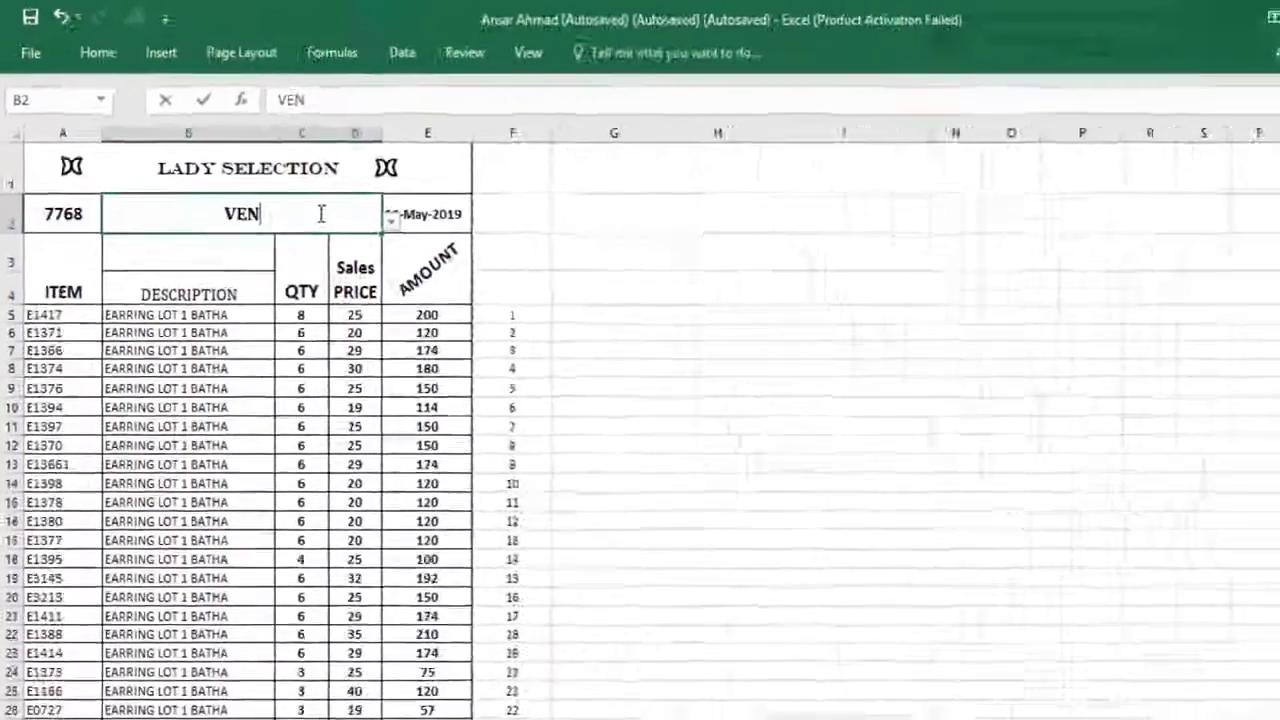
{"action": "type", "text": "ZIYA"}
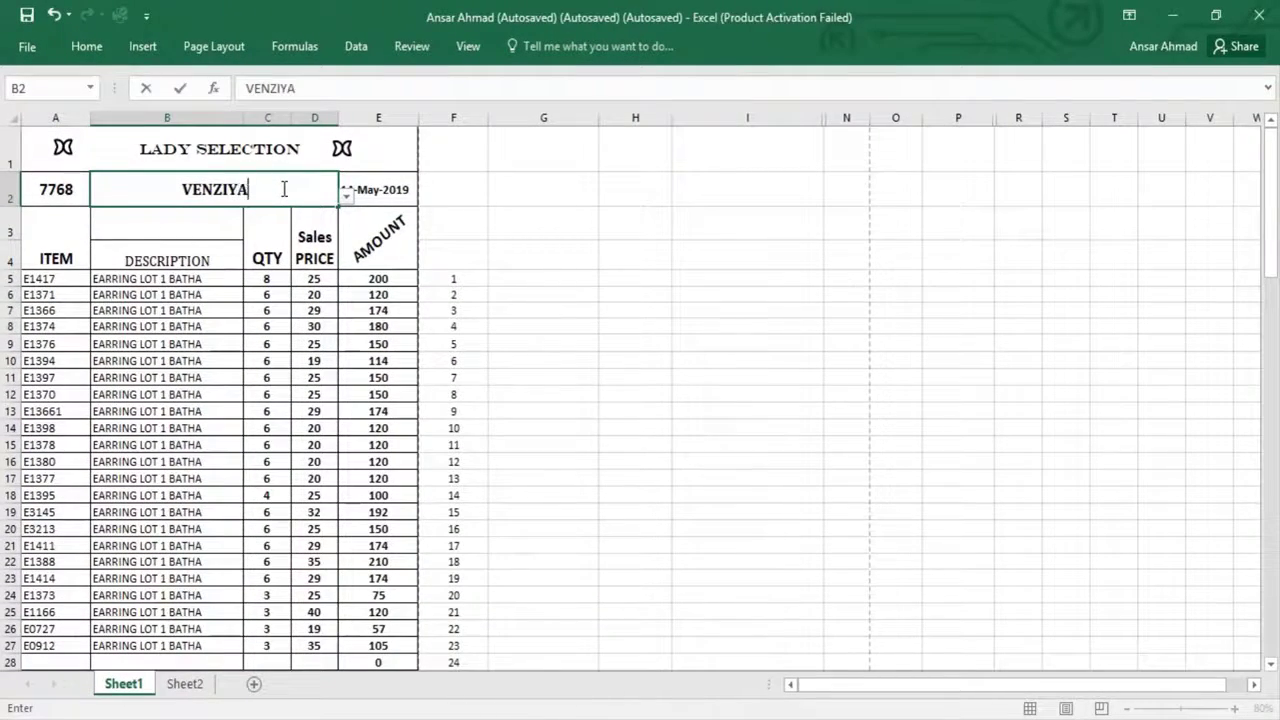
{"action": "key", "text": "Return"}
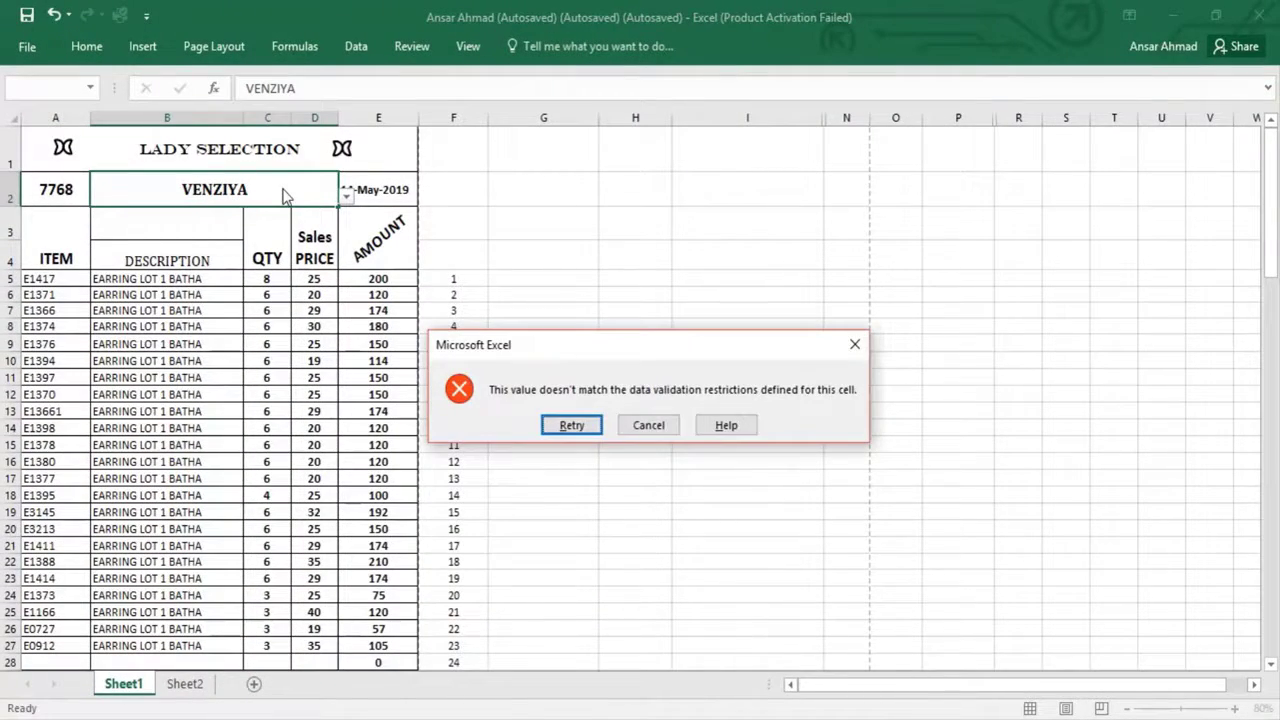
Cancel the VENZIYA error so B2 keeps ONEZYA, then scroll through its store-name dropdown
{"action": "left_click", "coordinate": [648, 428]}
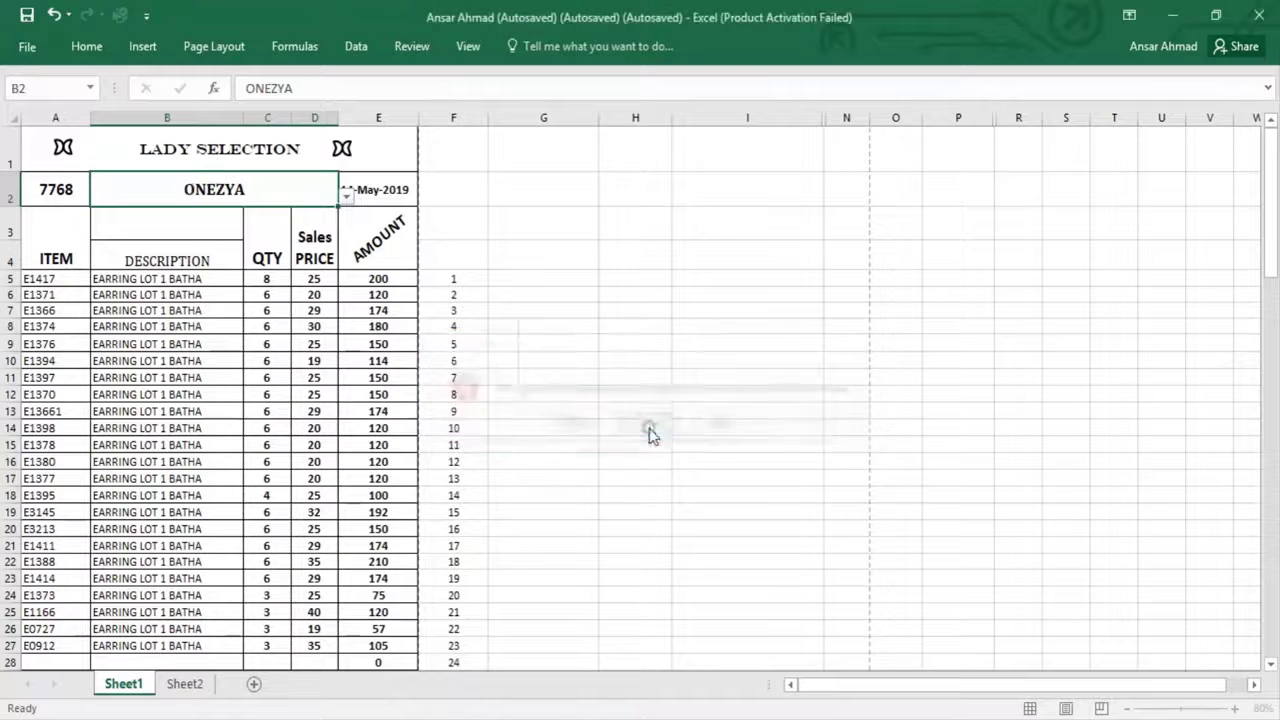
{"action": "left_click", "coordinate": [365, 199]}
{"action": "left_click", "coordinate": [336, 196]}
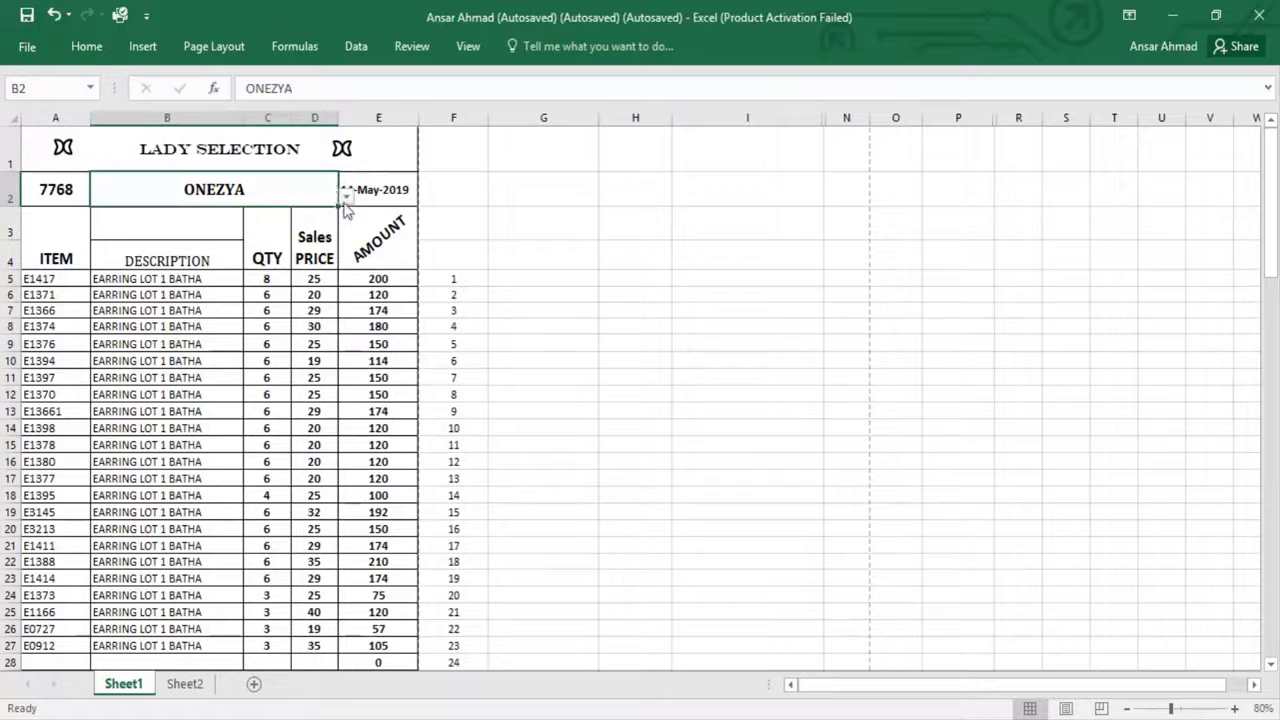
{"action": "left_click", "coordinate": [346, 198]}
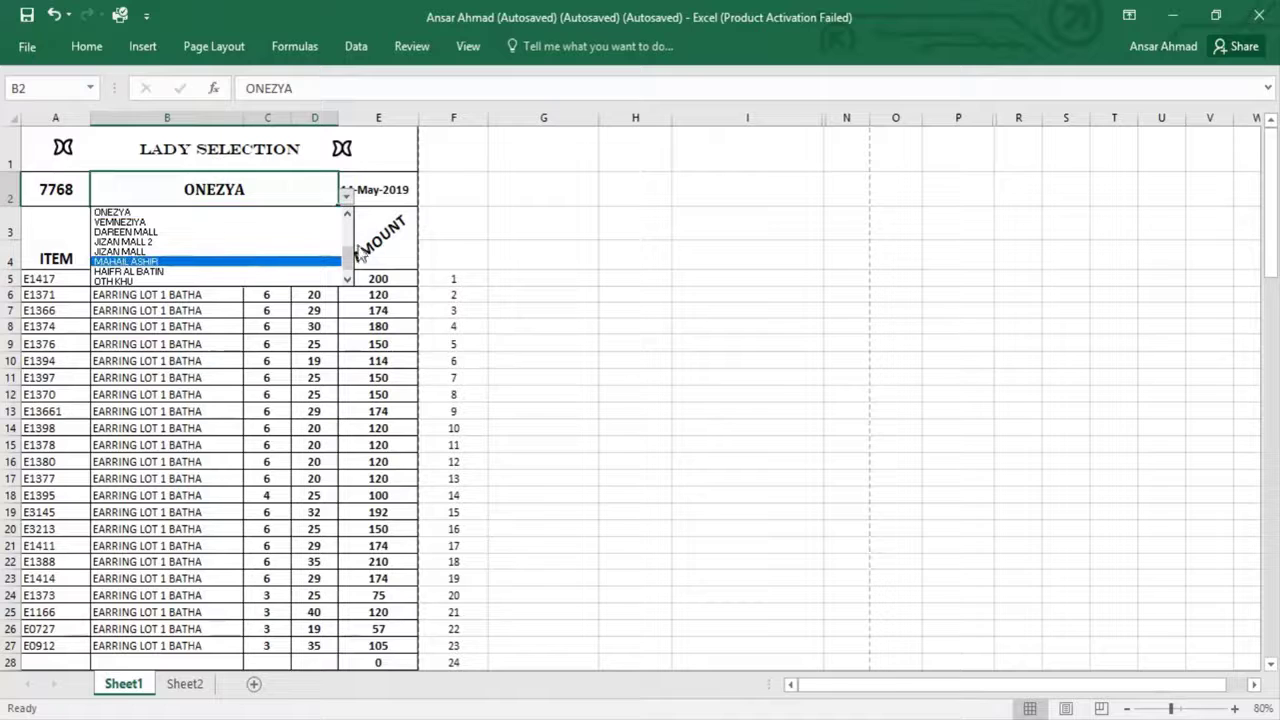
{"action": "left_click_drag", "start_coordinate": [358, 256], "coordinate": [350, 244]}
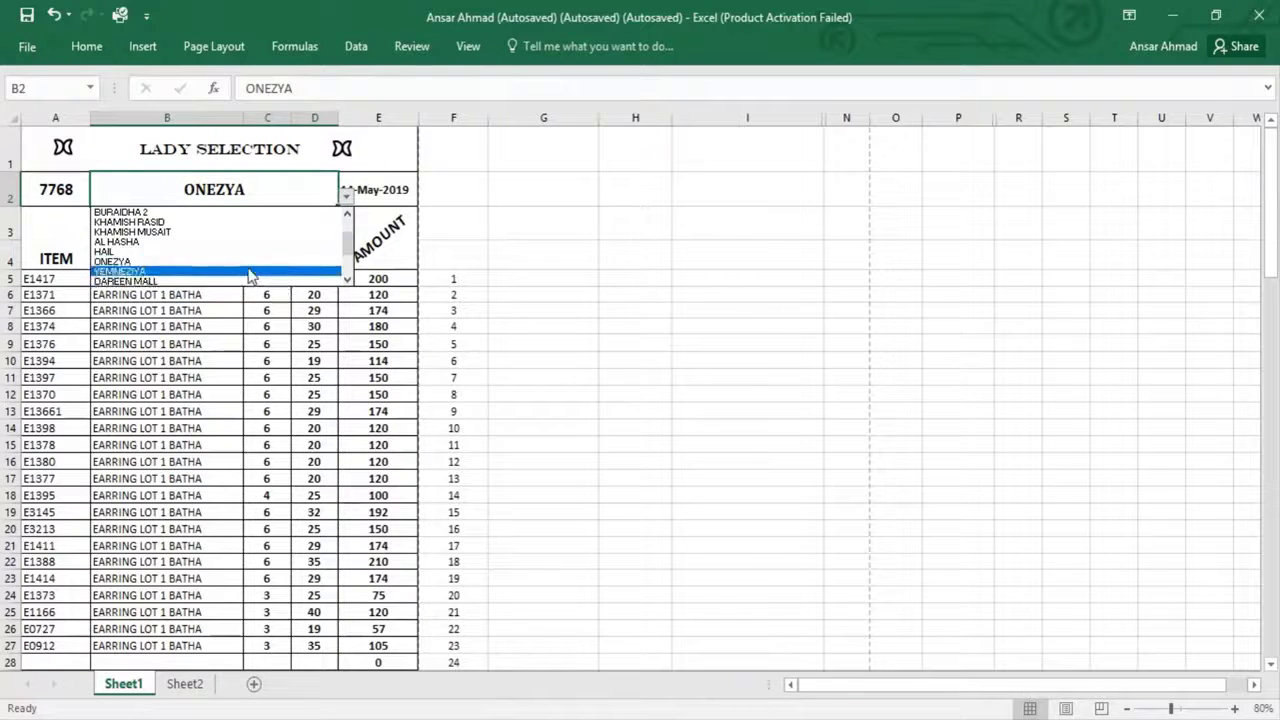
{"action": "left_click", "coordinate": [270, 186]}
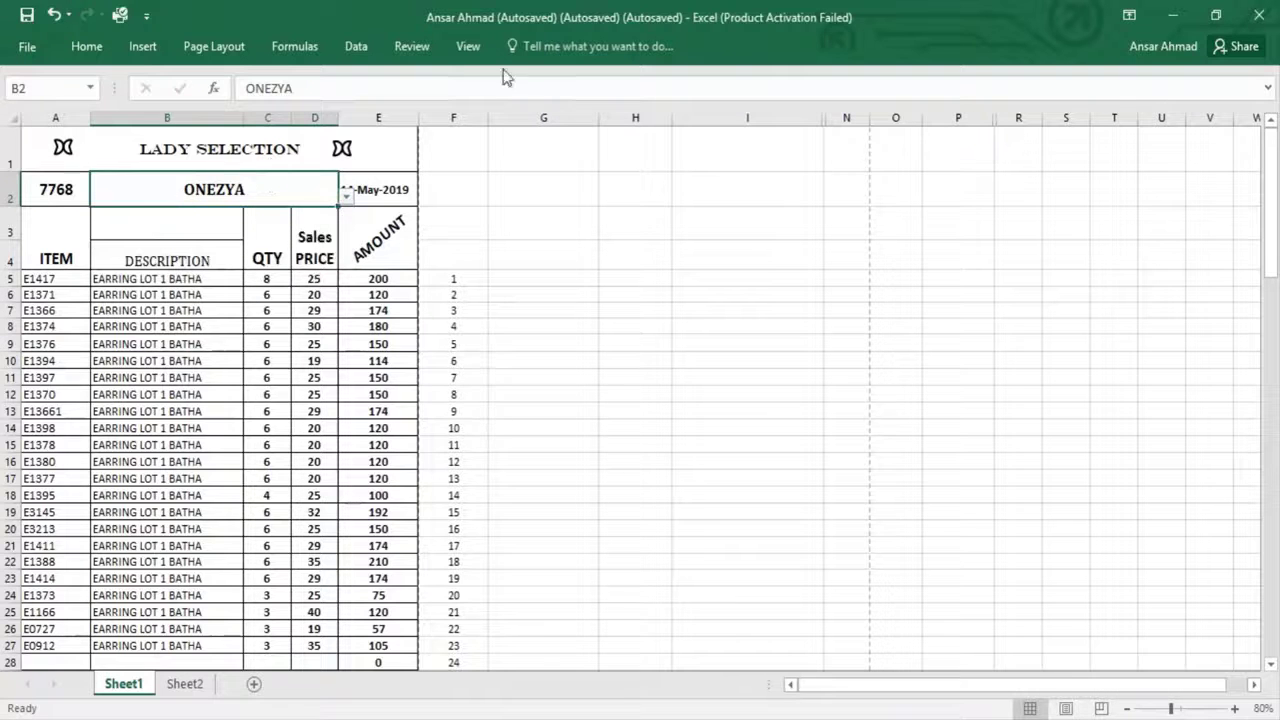
{"action": "left_click", "coordinate": [355, 48]}
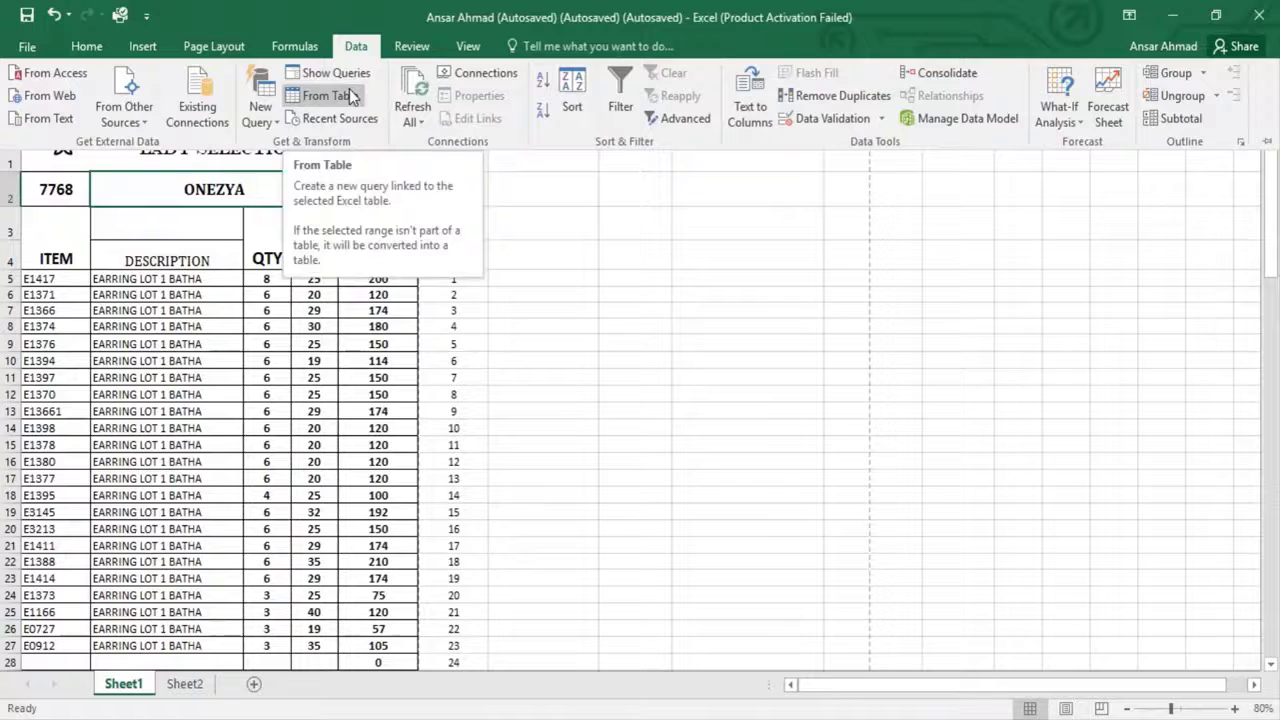
Clear all Data Validation from B2, then select D7
{"action": "left_click", "coordinate": [836, 120]}
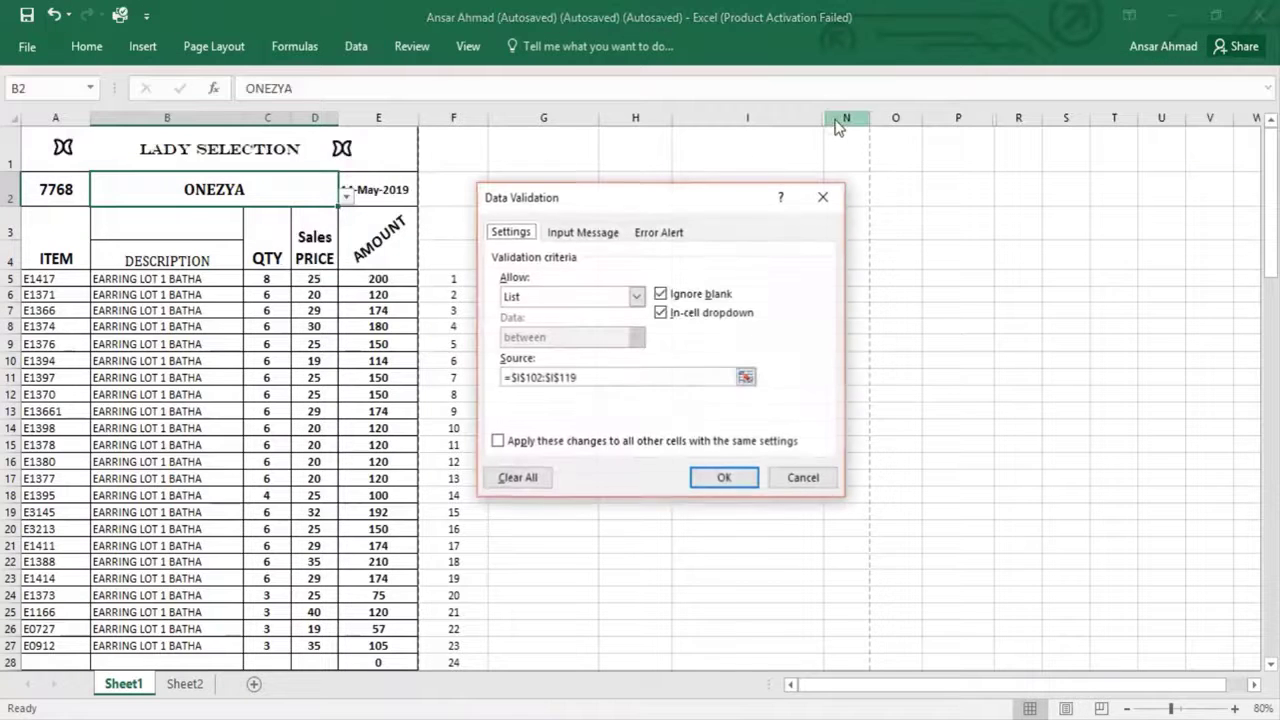
{"action": "left_click", "coordinate": [520, 478]}
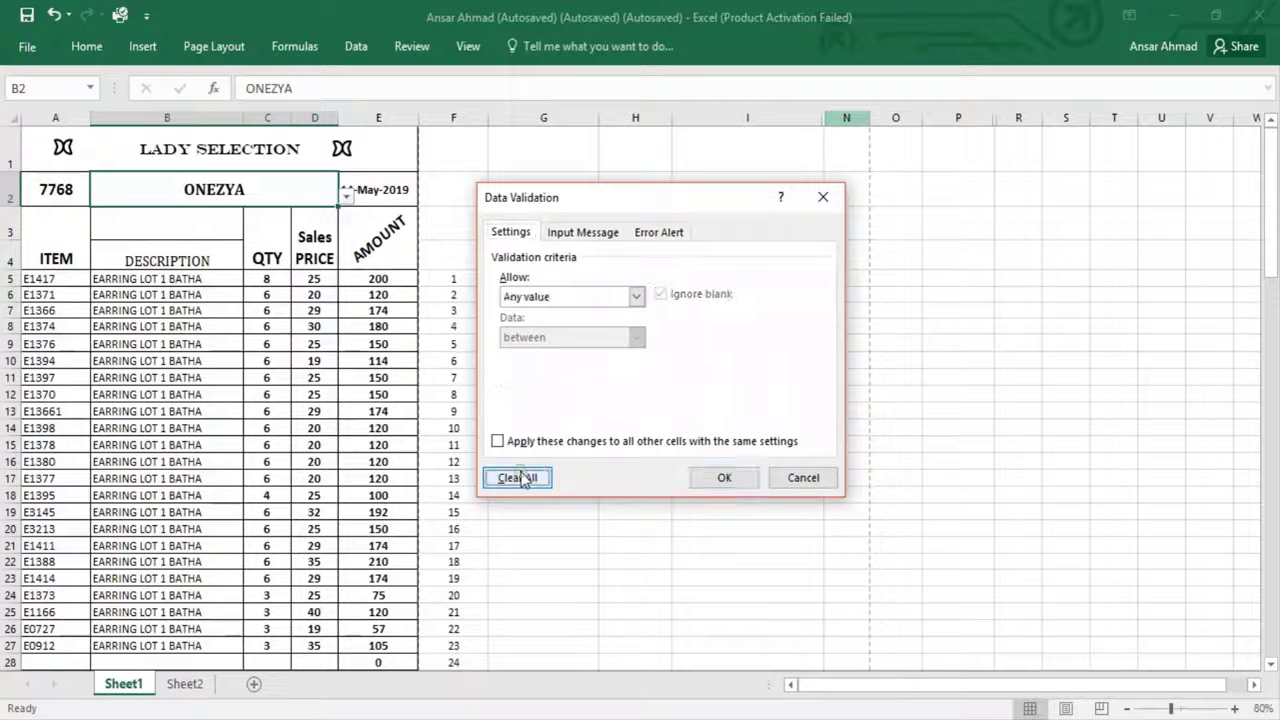
{"action": "left_click", "coordinate": [738, 474]}
{"action": "left_click", "coordinate": [299, 309]}
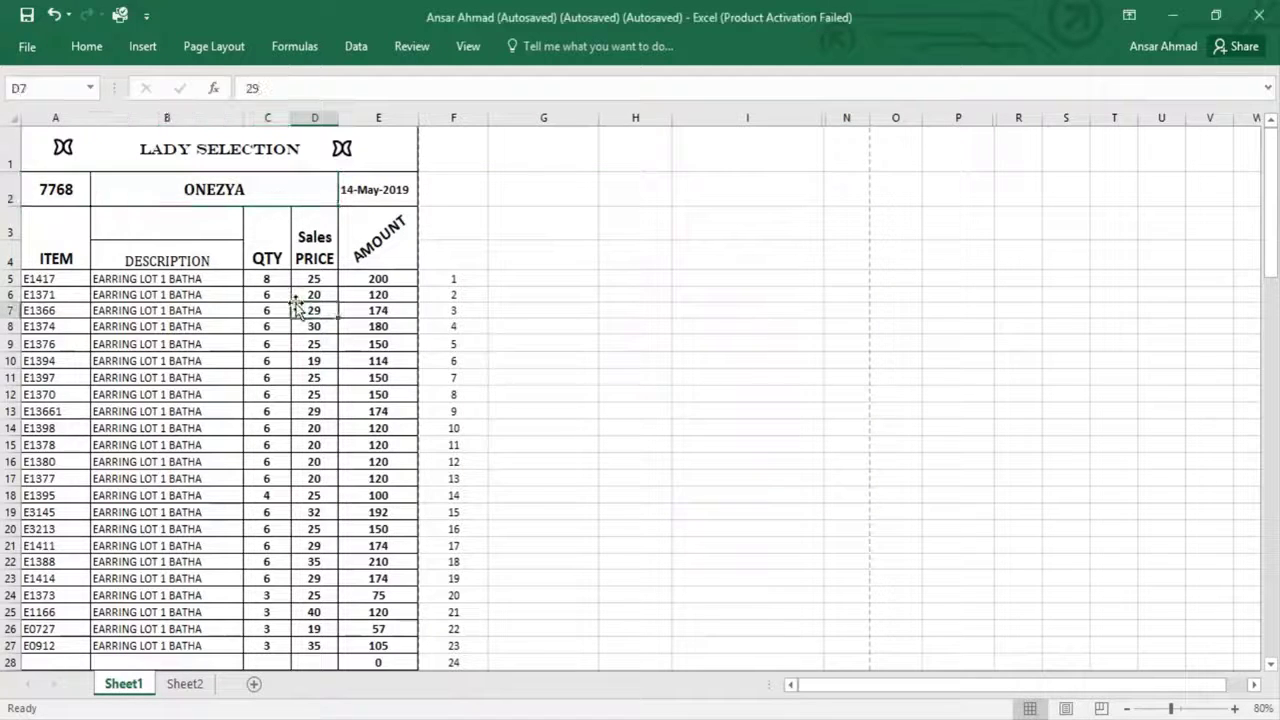